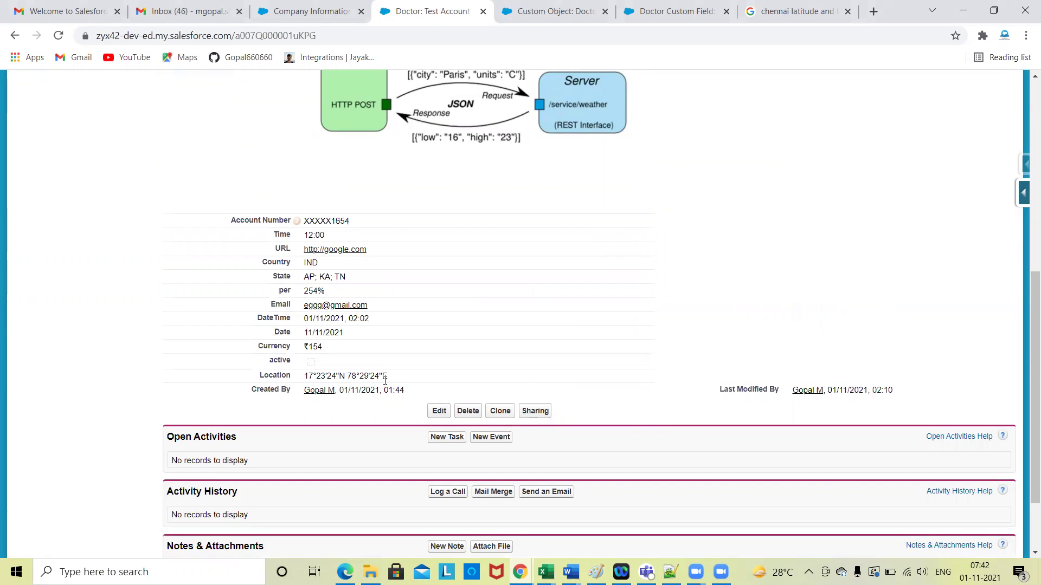
Step: Examine the Doctor record's fields and the data types offered for a new custom field on the Doctor object, then cancel the field creation
{"action": "scroll", "coordinate": [481, 435], "scroll_direction": "up", "scroll_amount": 5}
{"action": "scroll", "coordinate": [477, 441], "scroll_direction": "down", "scroll_amount": 4}
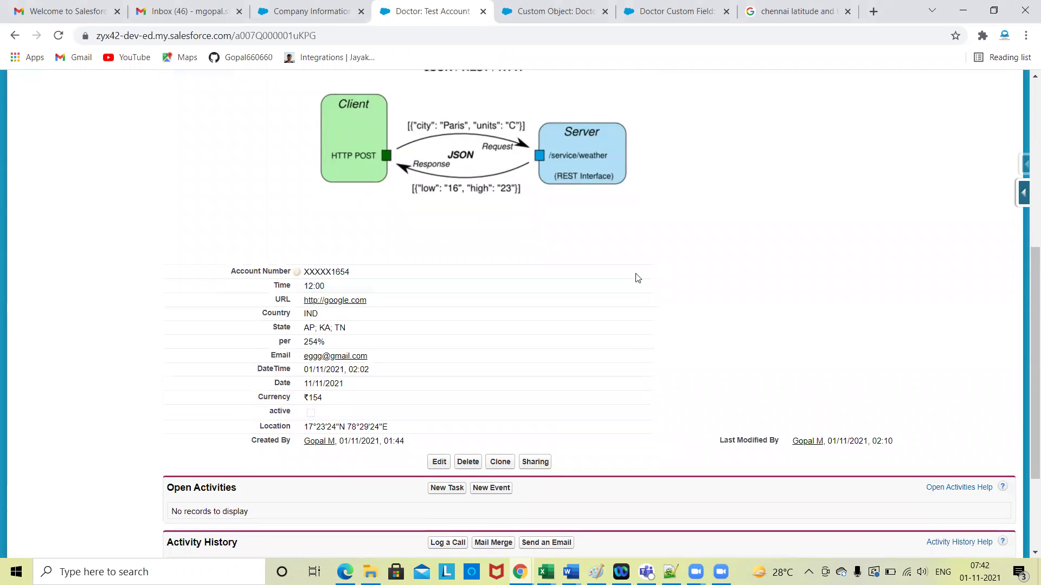
{"action": "left_click", "coordinate": [521, 7]}
{"action": "scroll", "coordinate": [448, 351], "scroll_direction": "down", "scroll_amount": 5}
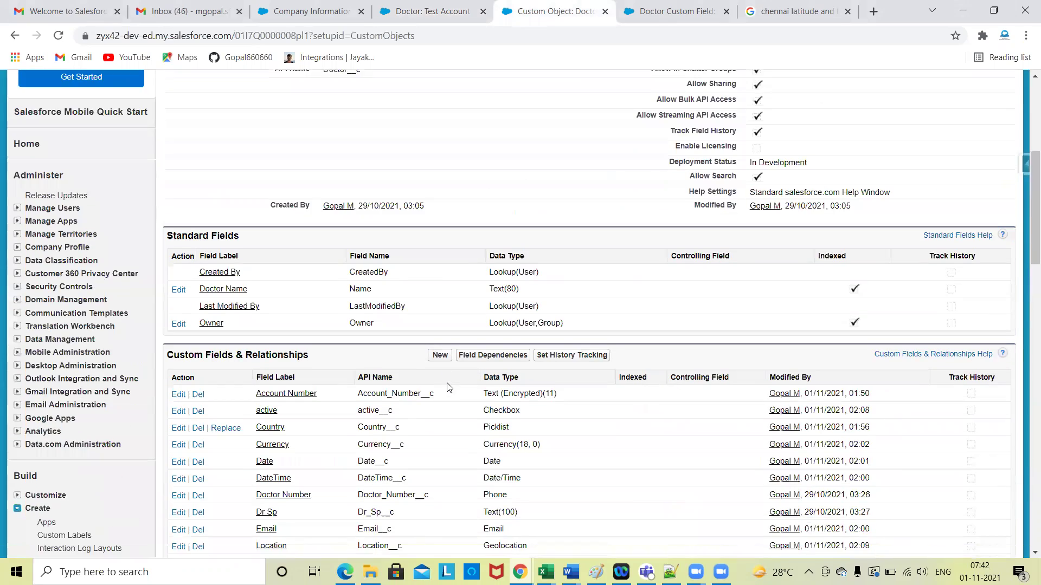
{"action": "left_click", "coordinate": [440, 271]}
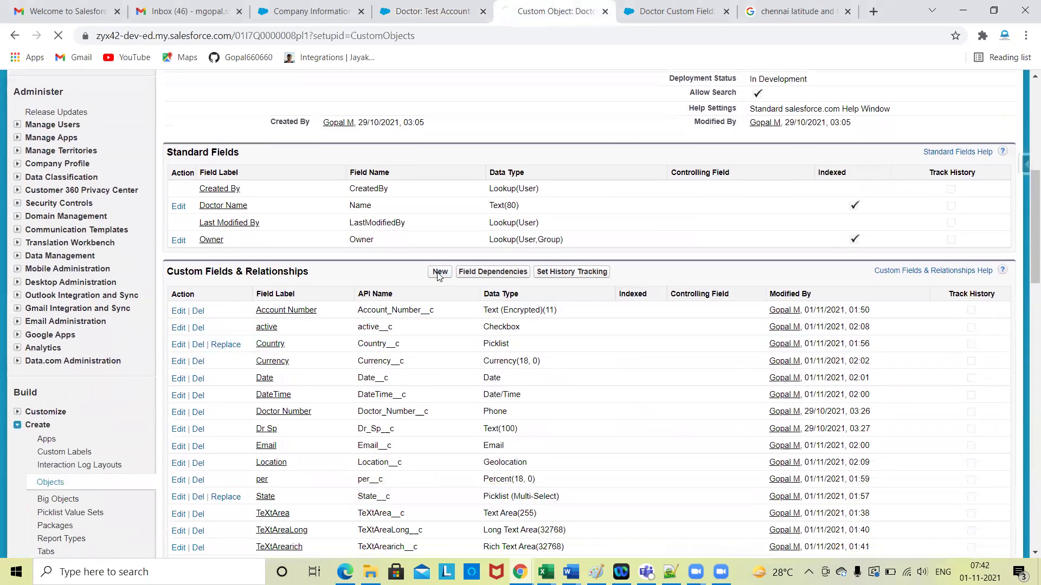
{"action": "scroll", "coordinate": [443, 426], "scroll_direction": "down", "scroll_amount": 6}
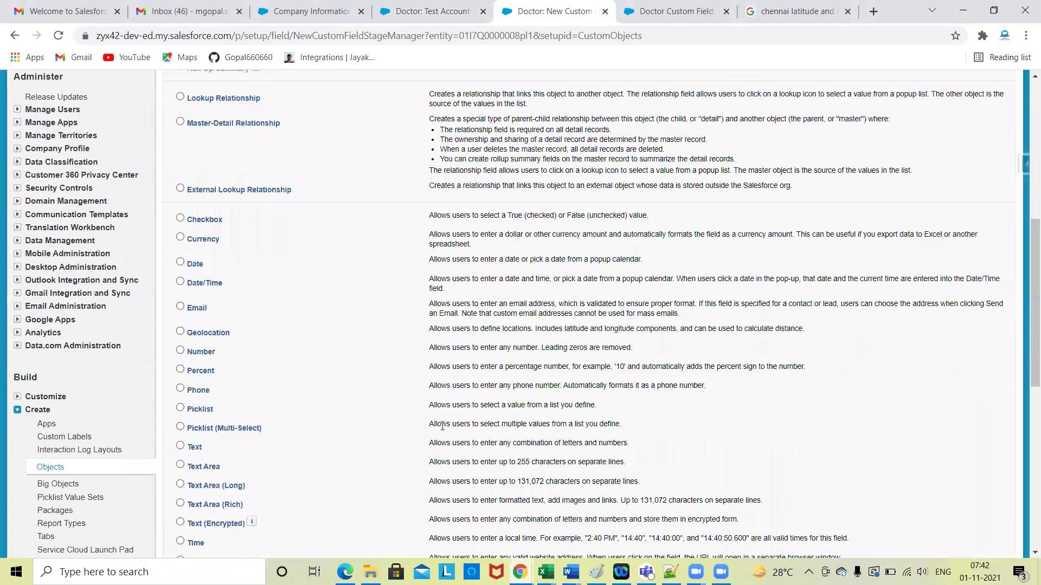
{"action": "scroll", "coordinate": [443, 429], "scroll_direction": "down", "scroll_amount": 2}
{"action": "scroll", "coordinate": [376, 427], "scroll_direction": "up", "scroll_amount": 2}
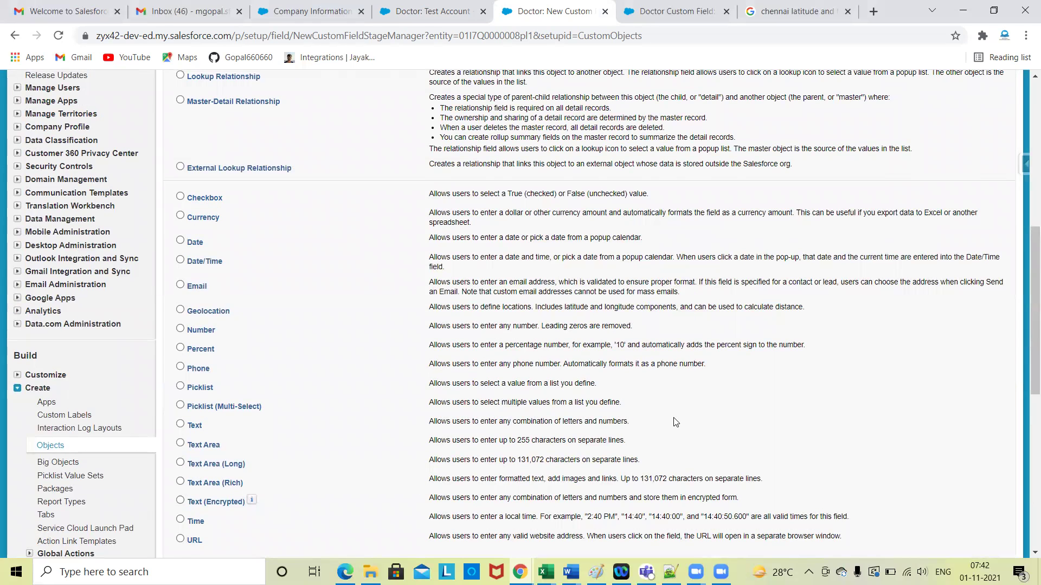
{"action": "scroll", "coordinate": [1026, 327], "scroll_direction": "up", "scroll_amount": 8}
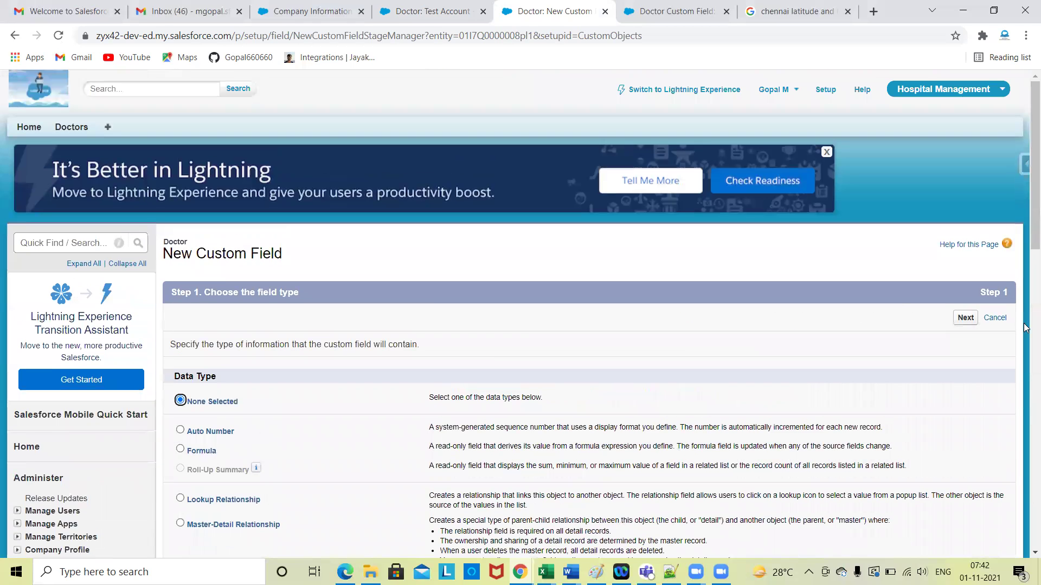
{"action": "left_click", "coordinate": [996, 318]}
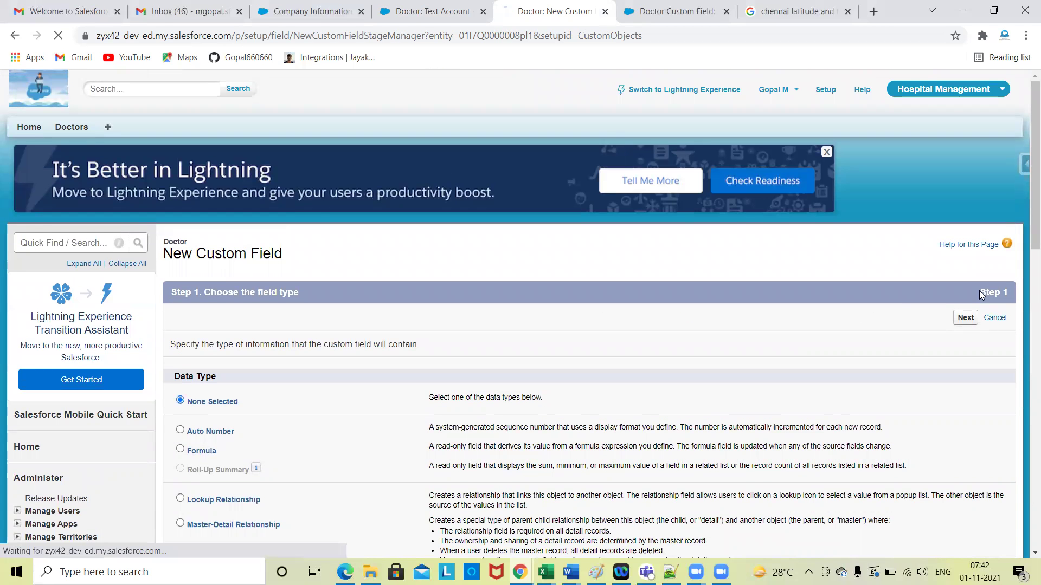
Step: Examine the options of the Country picklist on the Doctor test record, keeping IND selected
{"action": "left_click", "coordinate": [416, 7]}
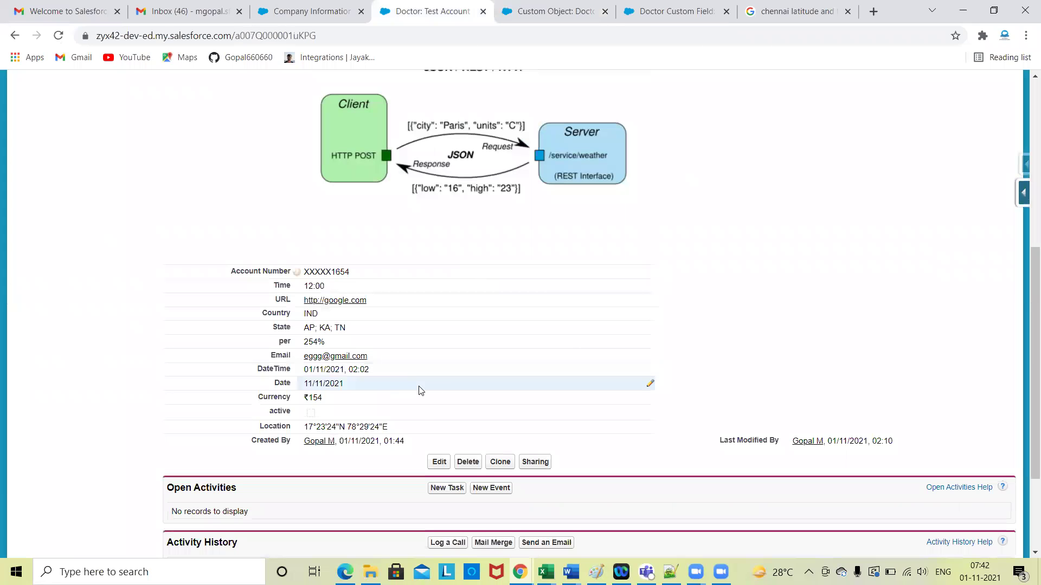
{"action": "scroll", "coordinate": [422, 389], "scroll_direction": "down", "scroll_amount": 1}
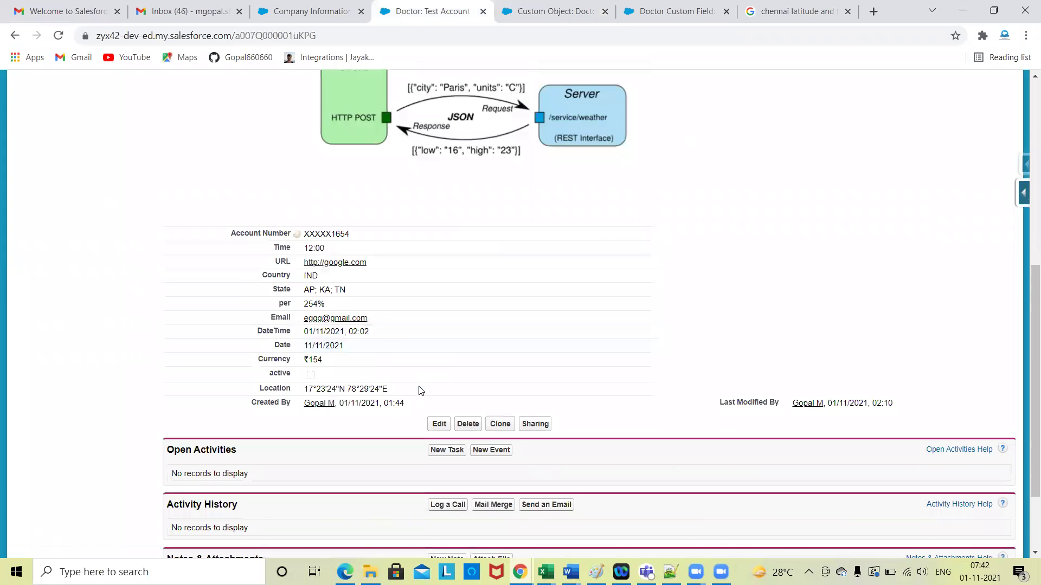
{"action": "double_click", "coordinate": [364, 282]}
{"action": "left_click", "coordinate": [336, 280]}
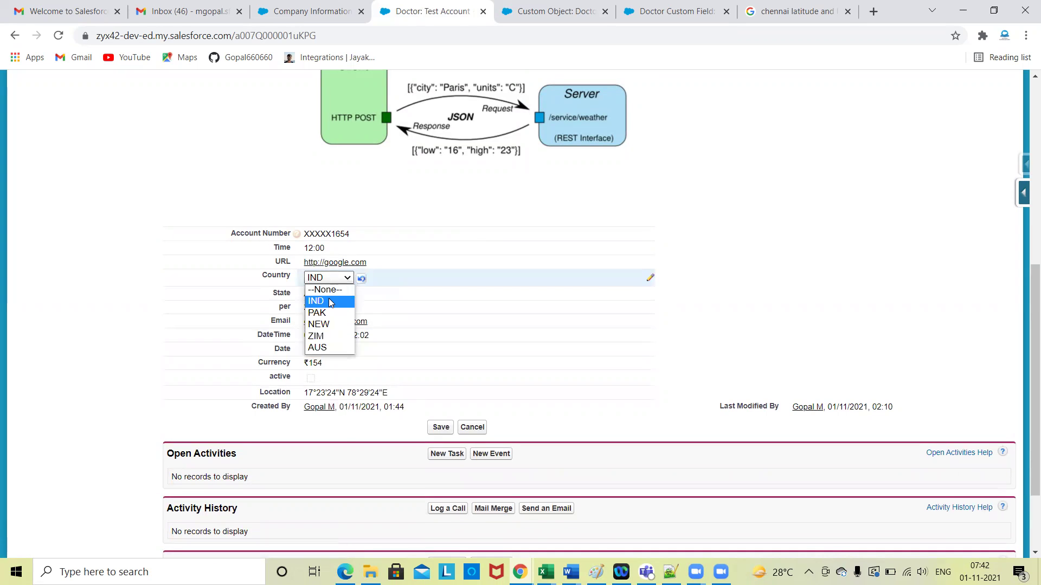
{"action": "left_click", "coordinate": [330, 302]}
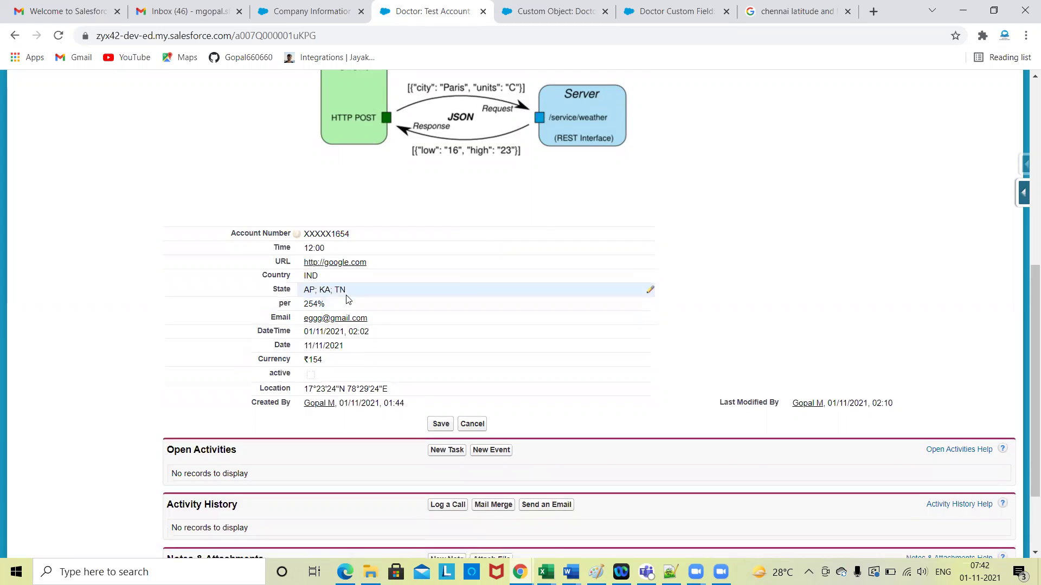
Step: Examine the values available in the State multi-select picklist of the Doctor record, then discard the edit
{"action": "double_click", "coordinate": [344, 293]}
{"action": "scroll", "coordinate": [478, 228], "scroll_direction": "down", "scroll_amount": 1}
{"action": "scroll", "coordinate": [477, 228], "scroll_direction": "up", "scroll_amount": 1}
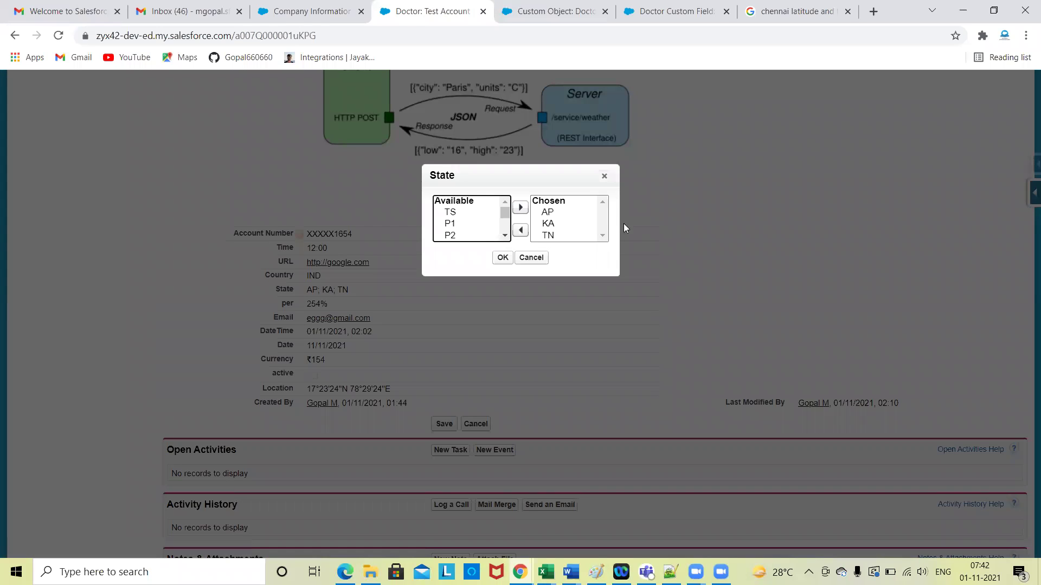
{"action": "left_click", "coordinate": [453, 213]}
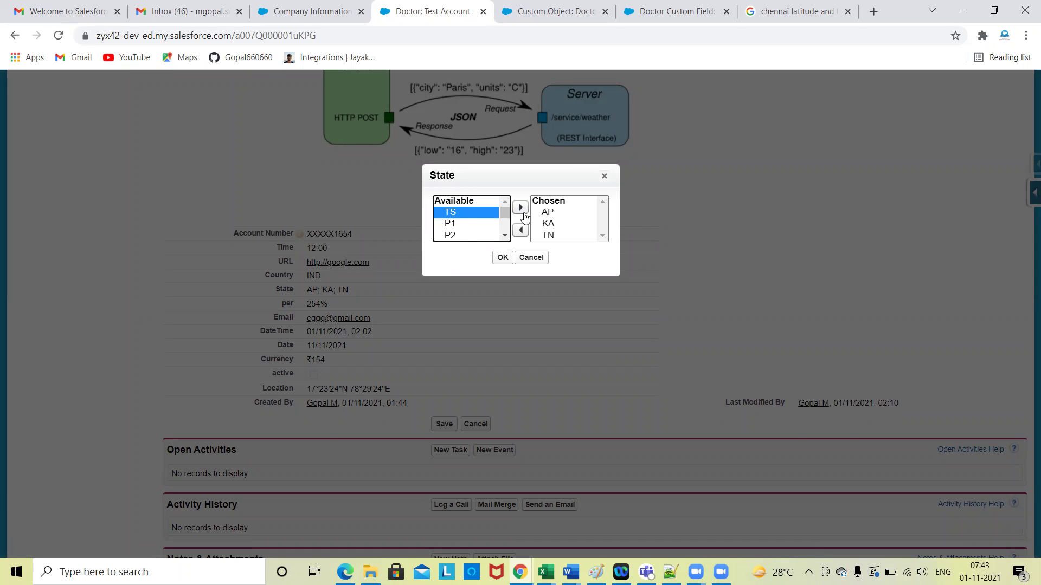
{"action": "scroll", "coordinate": [477, 233], "scroll_direction": "down", "scroll_amount": 1}
{"action": "scroll", "coordinate": [476, 232], "scroll_direction": "down", "scroll_amount": 2}
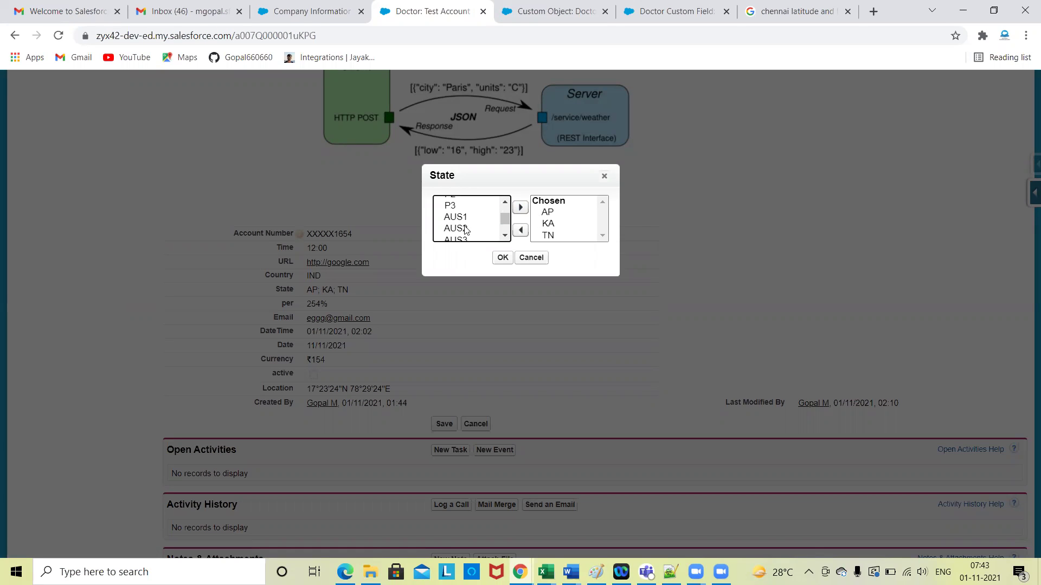
{"action": "scroll", "coordinate": [466, 230], "scroll_direction": "down", "scroll_amount": 2}
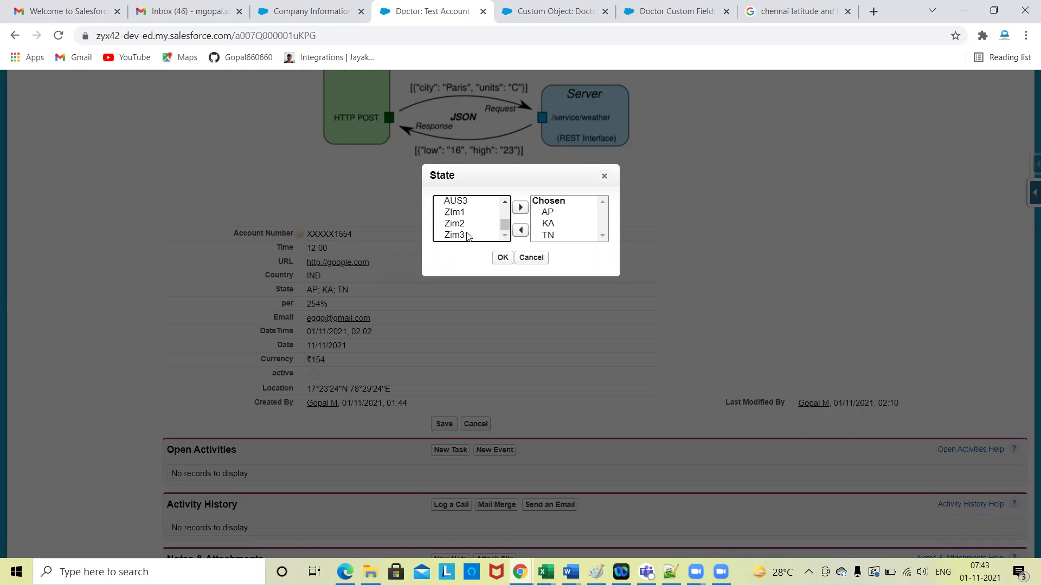
{"action": "scroll", "coordinate": [467, 225], "scroll_direction": "up", "scroll_amount": 5}
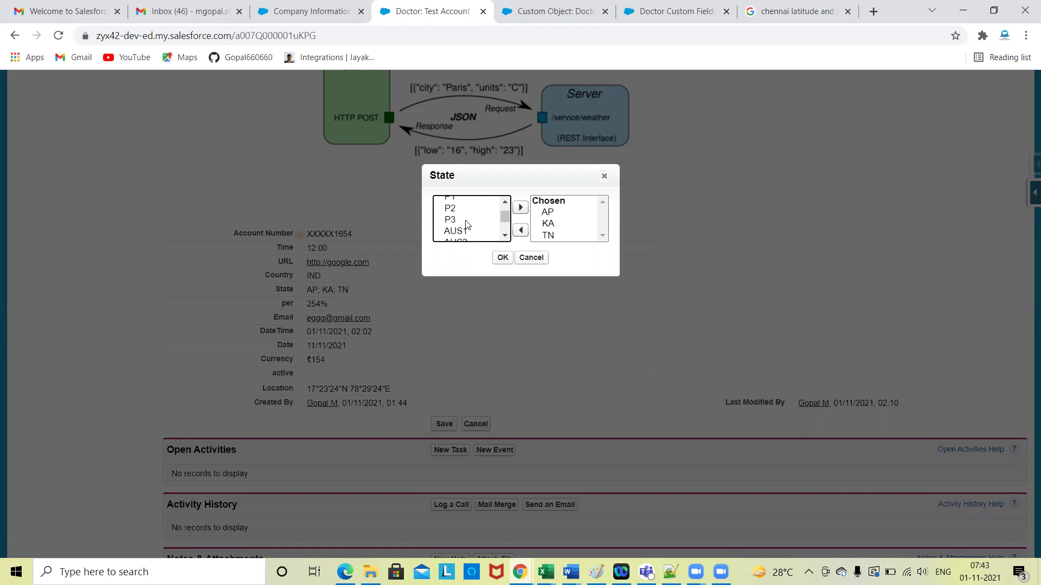
{"action": "left_click", "coordinate": [531, 257]}
{"action": "left_click", "coordinate": [472, 424]}
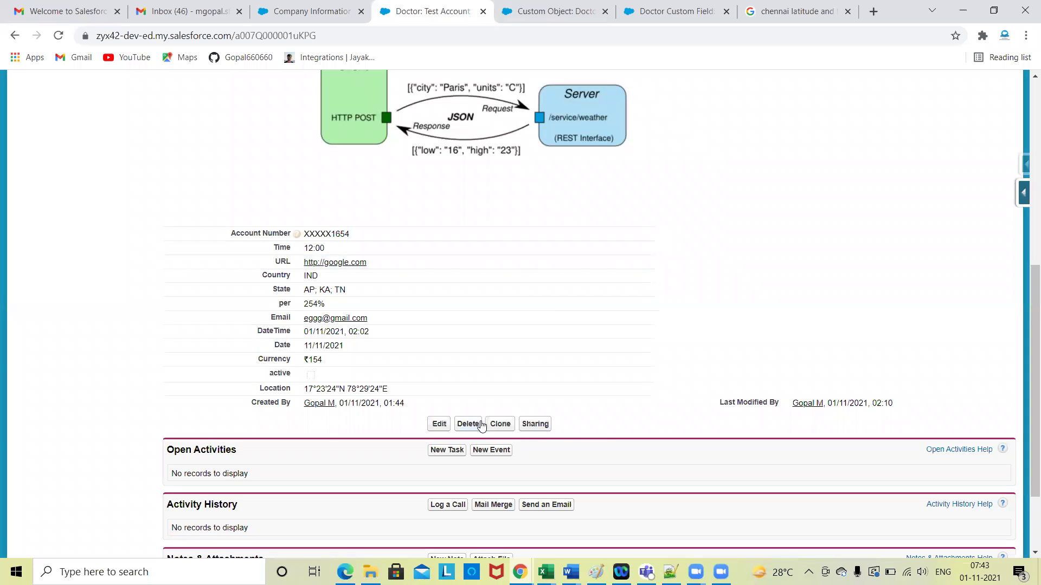
{"action": "double_click", "coordinate": [330, 277]}
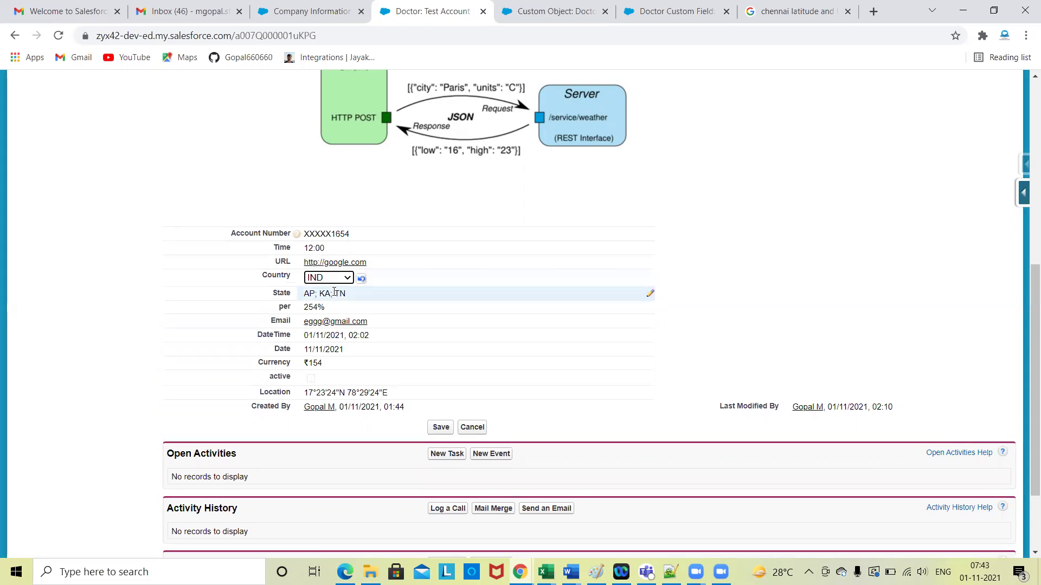
{"action": "left_click", "coordinate": [757, 356]}
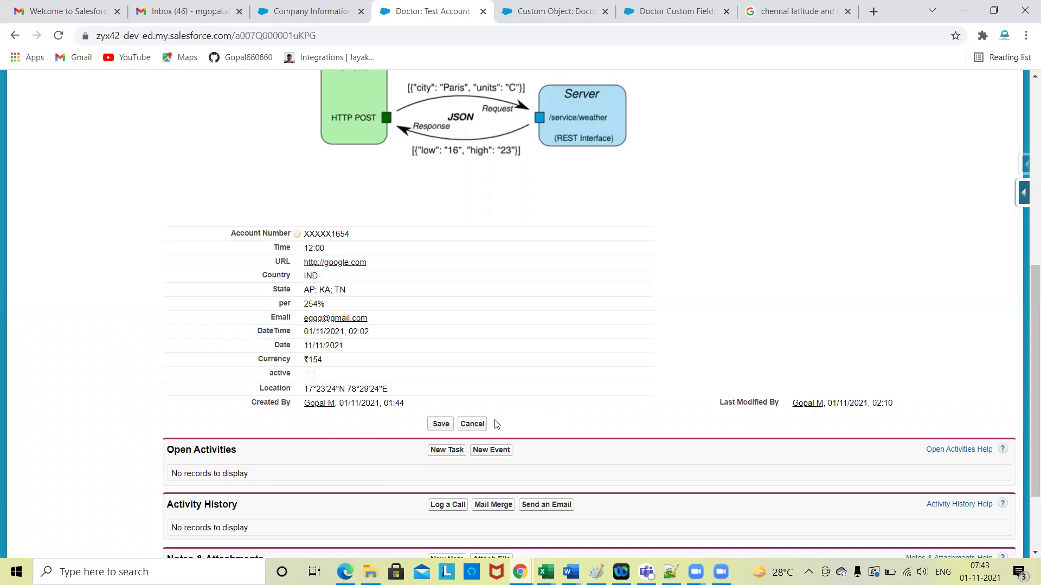
{"action": "left_click", "coordinate": [482, 425]}
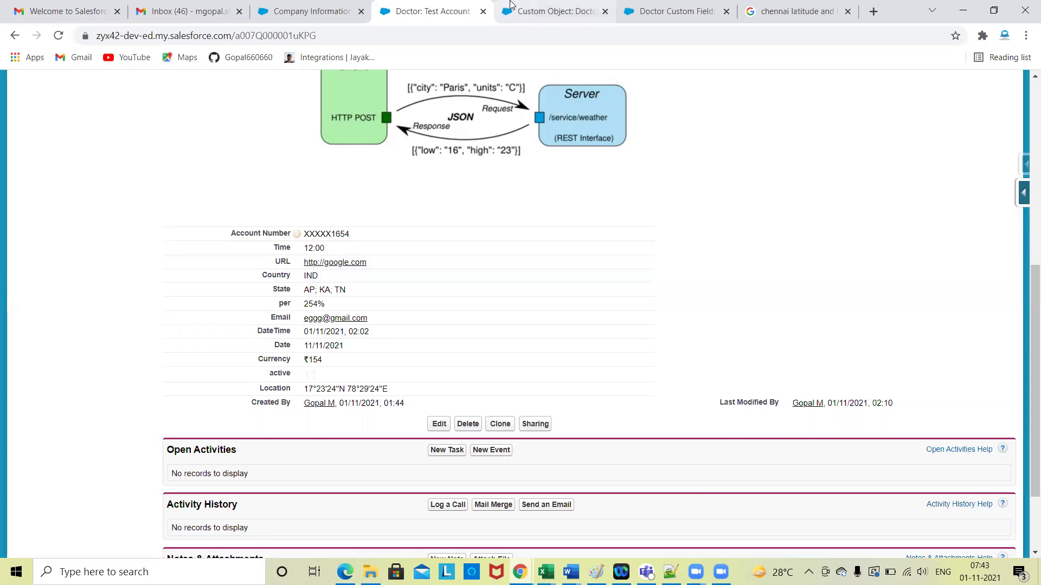
Step: Look at the Doctor object's field dependencies page, then return to its custom field list
{"action": "left_click", "coordinate": [556, 11]}
{"action": "scroll", "coordinate": [540, 439], "scroll_direction": "down", "scroll_amount": 10}
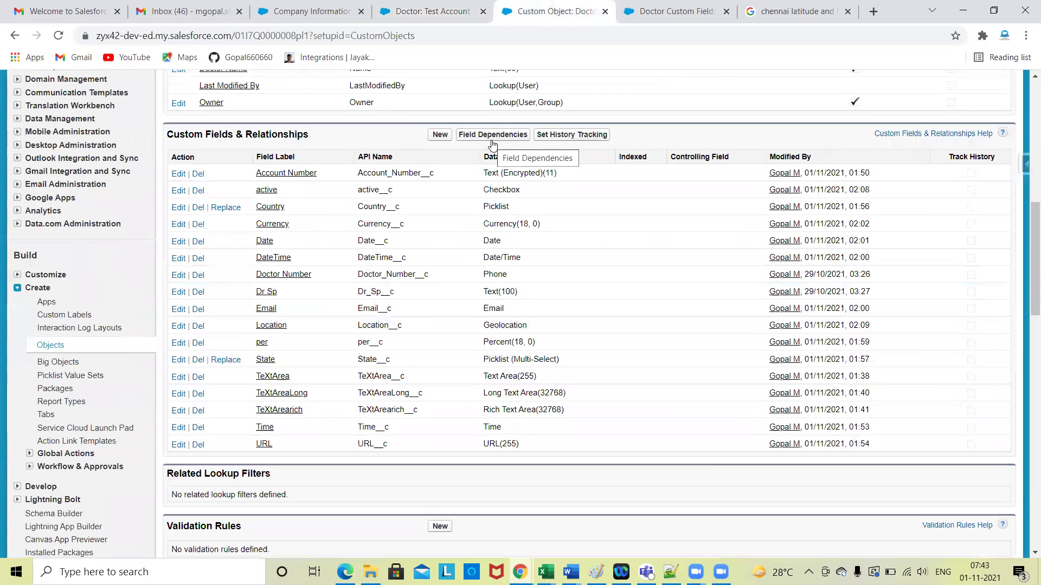
{"action": "left_click", "coordinate": [493, 136]}
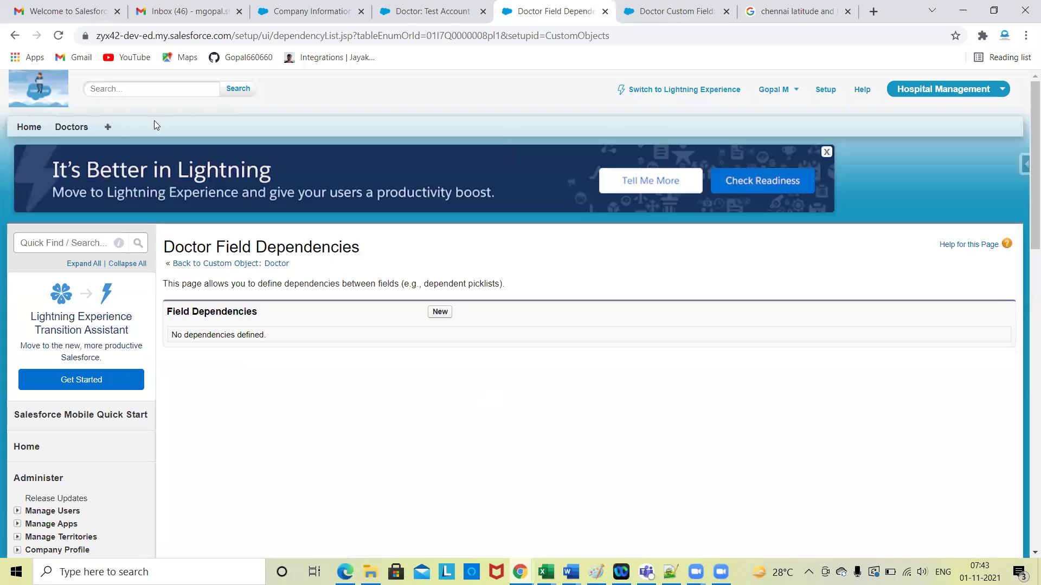
{"action": "left_click", "coordinate": [15, 36]}
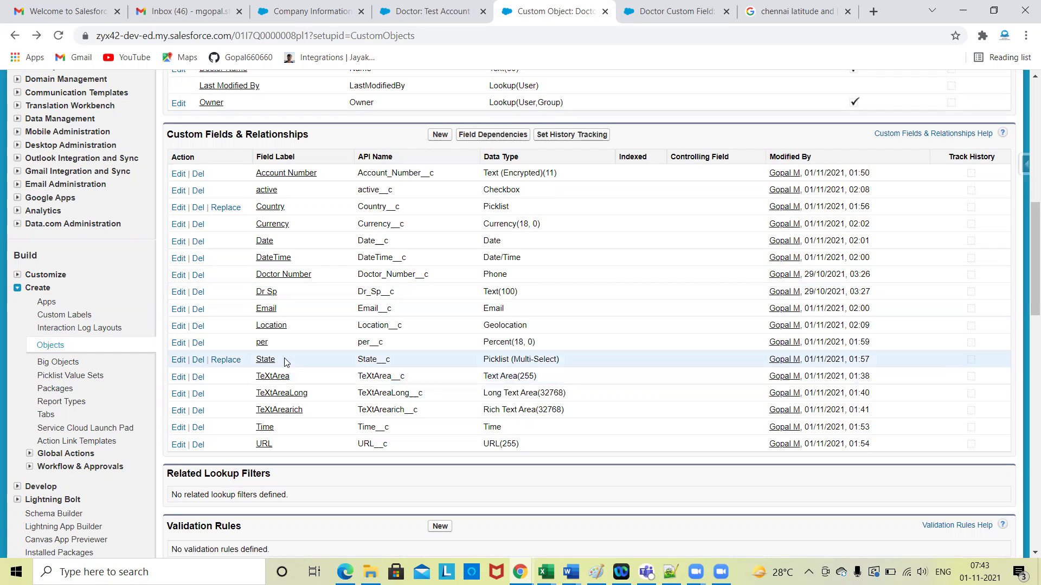
Step: Examine the Country field's details and its new field dependency form, then return to the Doctor object without creating anything
{"action": "left_click", "coordinate": [271, 208]}
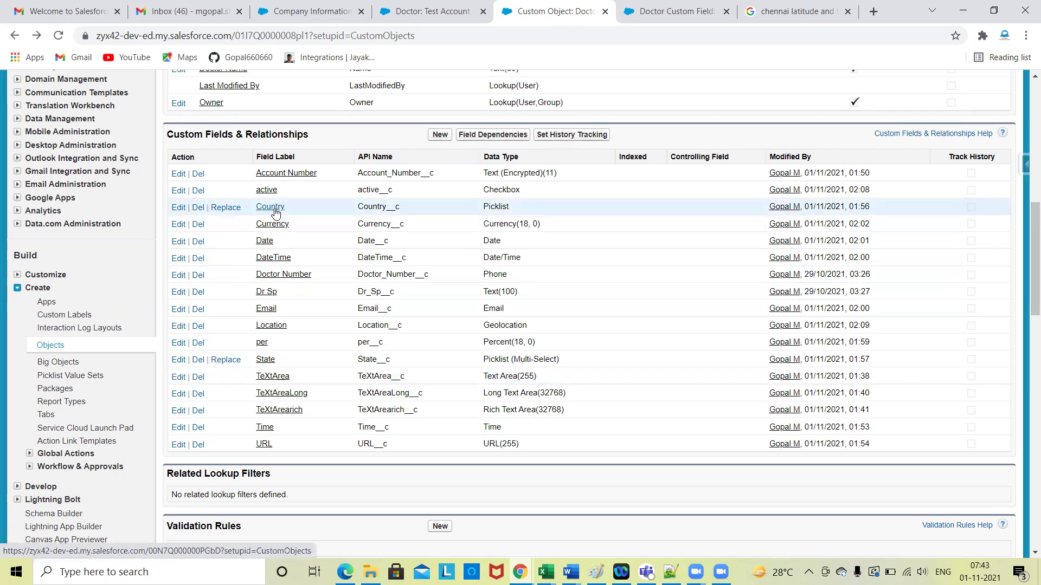
{"action": "scroll", "coordinate": [567, 411], "scroll_direction": "down", "scroll_amount": 8}
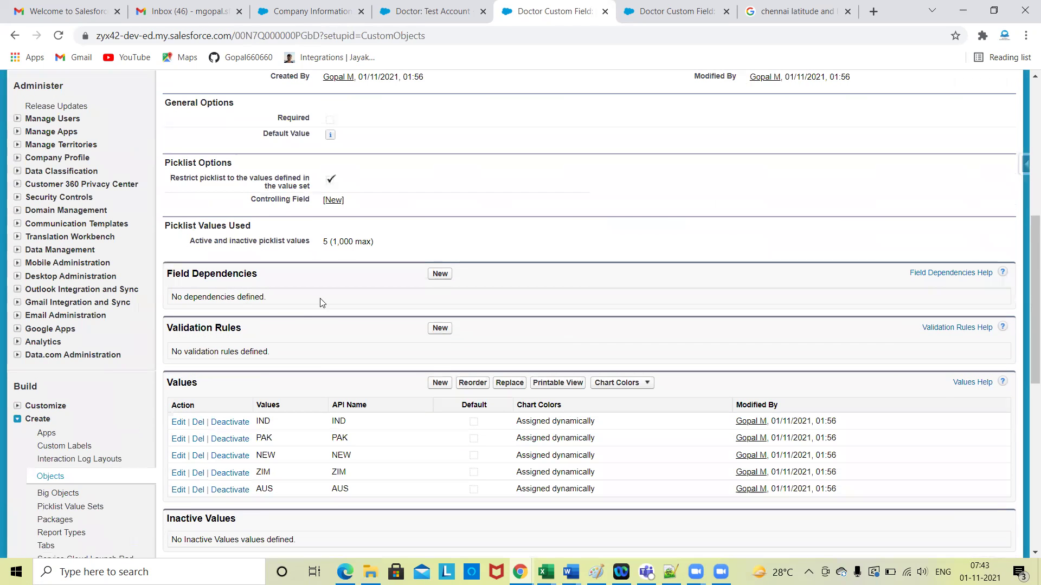
{"action": "left_click", "coordinate": [438, 279]}
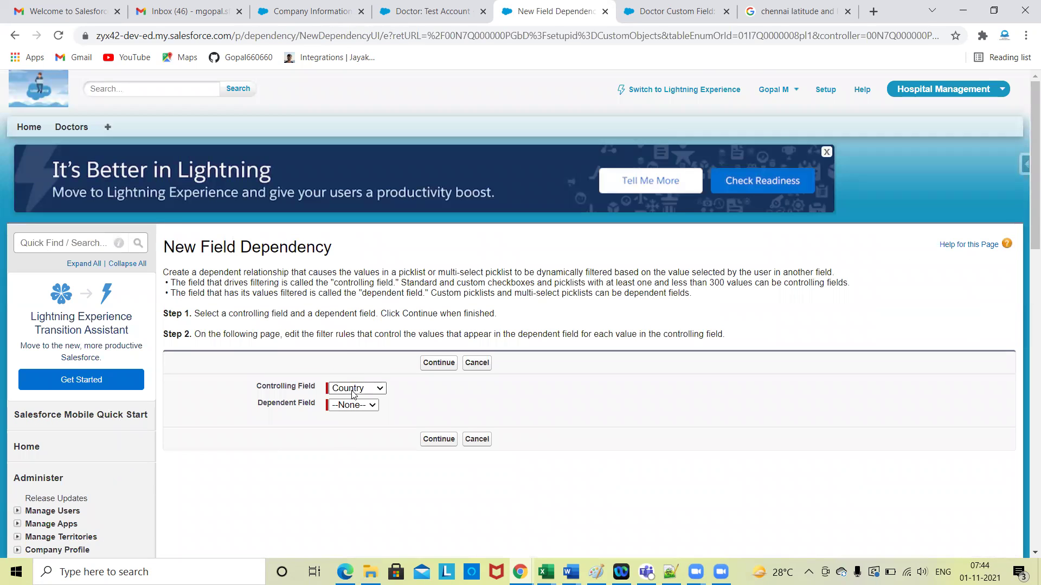
{"action": "left_click", "coordinate": [13, 35]}
{"action": "left_click", "coordinate": [14, 34]}
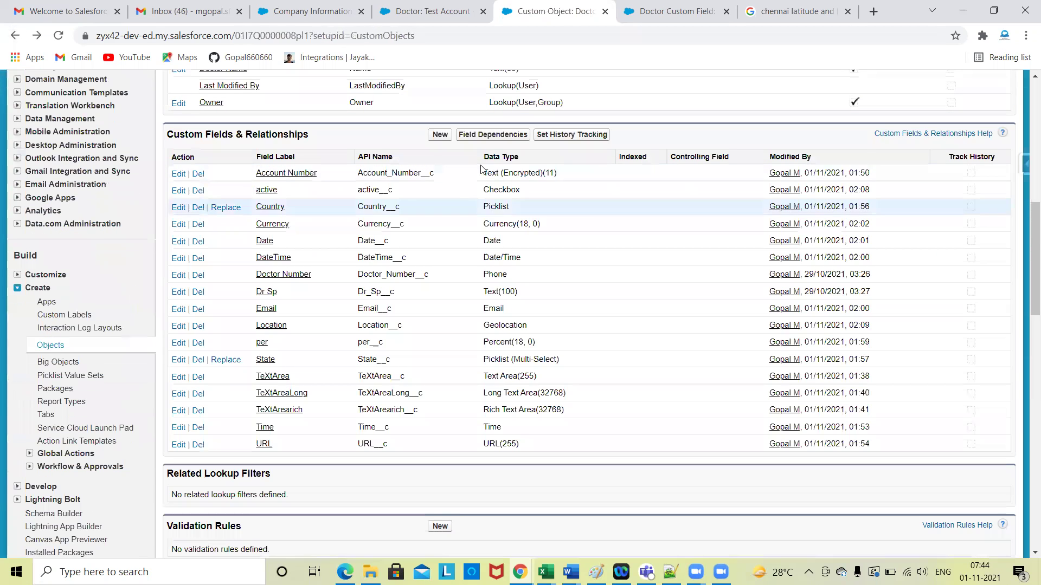
Step: Start a new field dependency on the Doctor object with Country controlling and State dependent, and continue to the value matrix
{"action": "left_click", "coordinate": [490, 141]}
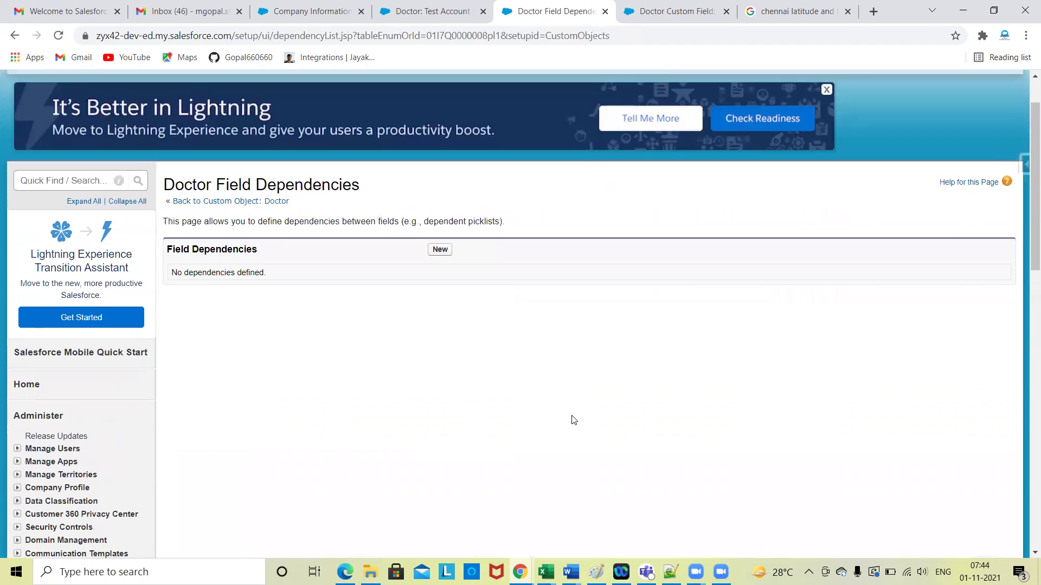
{"action": "left_click", "coordinate": [443, 251]}
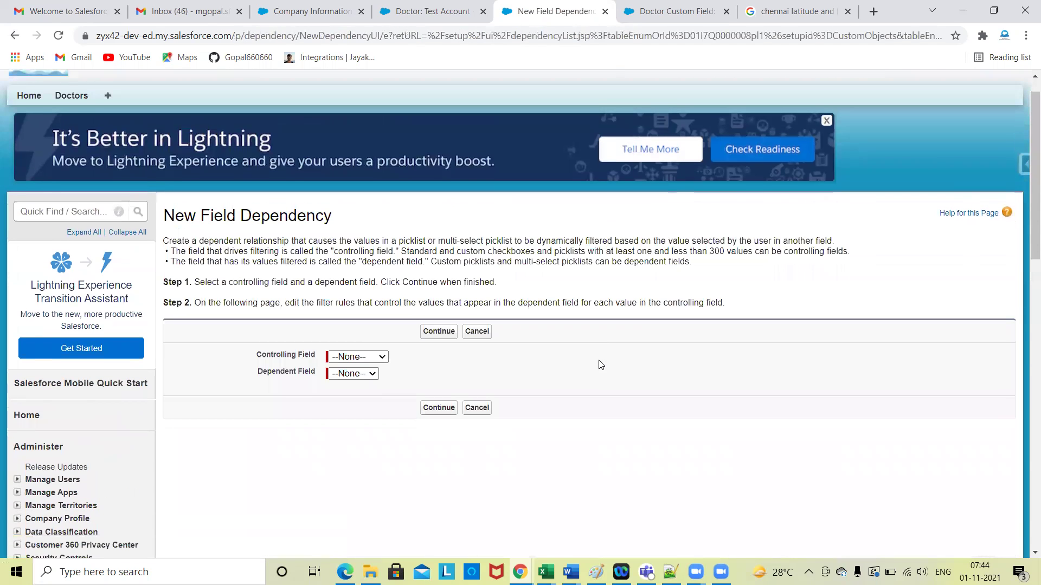
{"action": "left_click", "coordinate": [381, 356]}
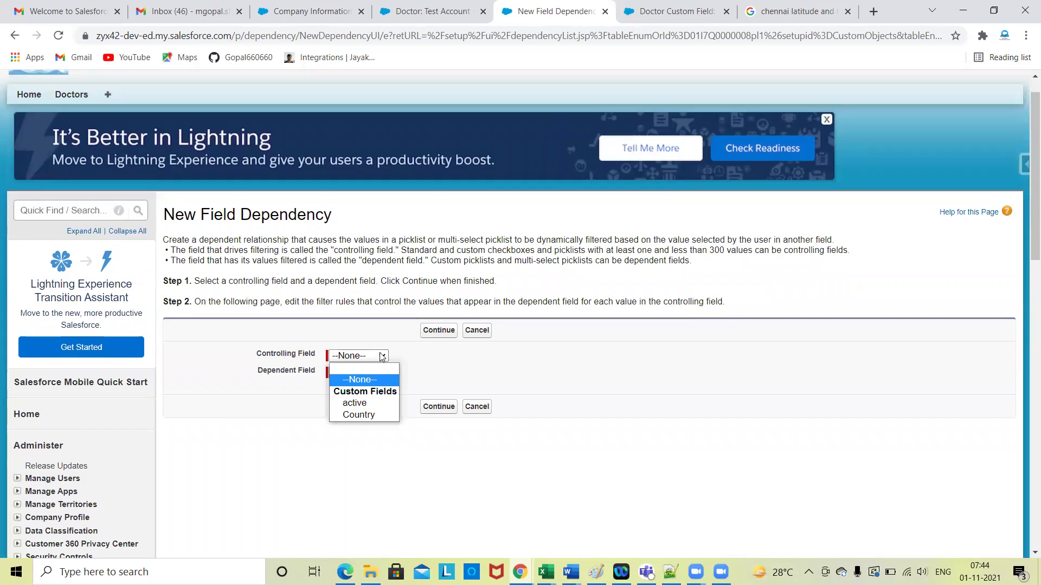
{"action": "left_click", "coordinate": [369, 416]}
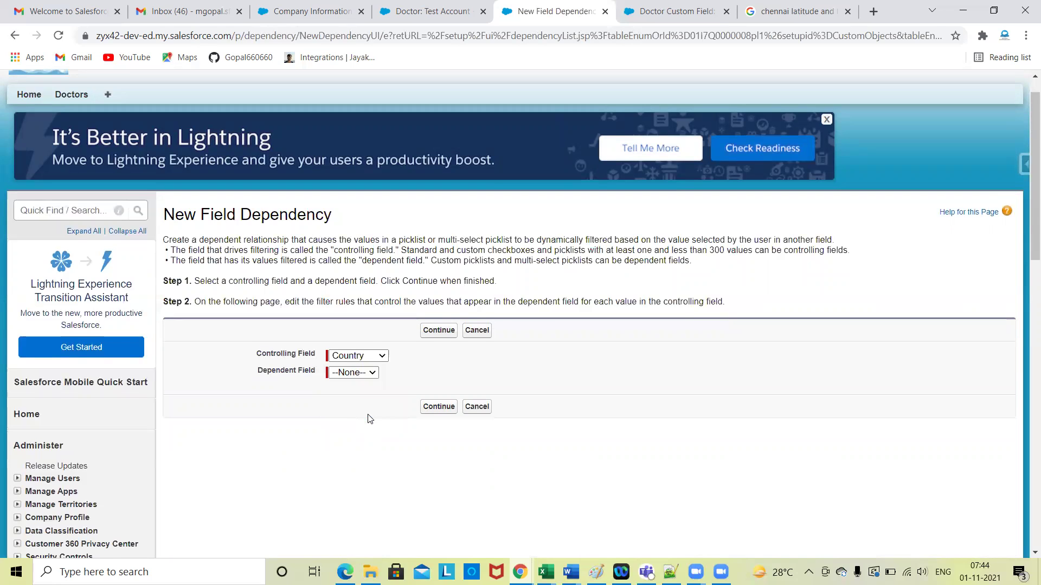
{"action": "scroll", "coordinate": [369, 418], "scroll_direction": "down", "scroll_amount": 1}
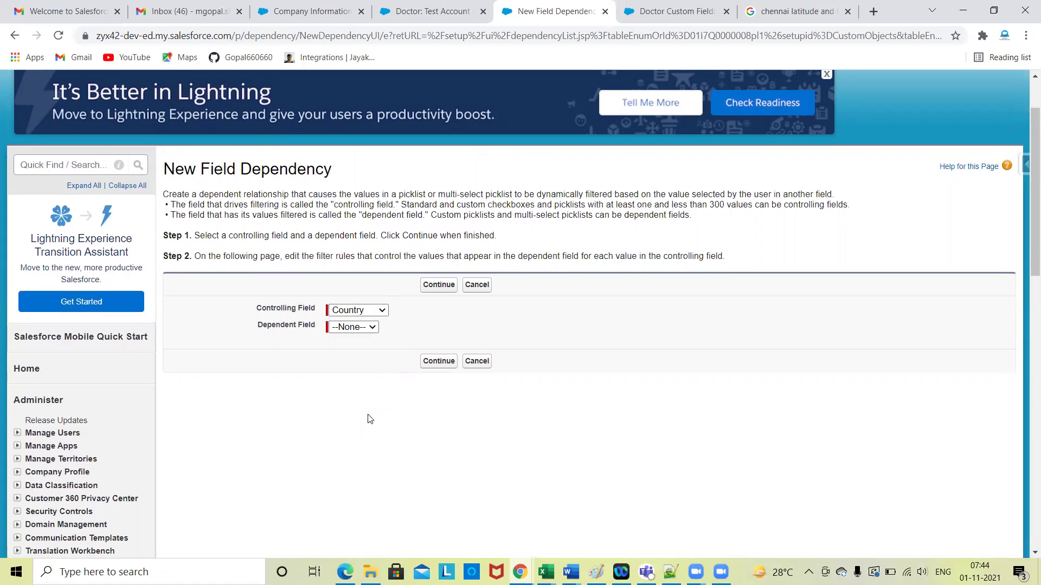
{"action": "left_click", "coordinate": [362, 332]}
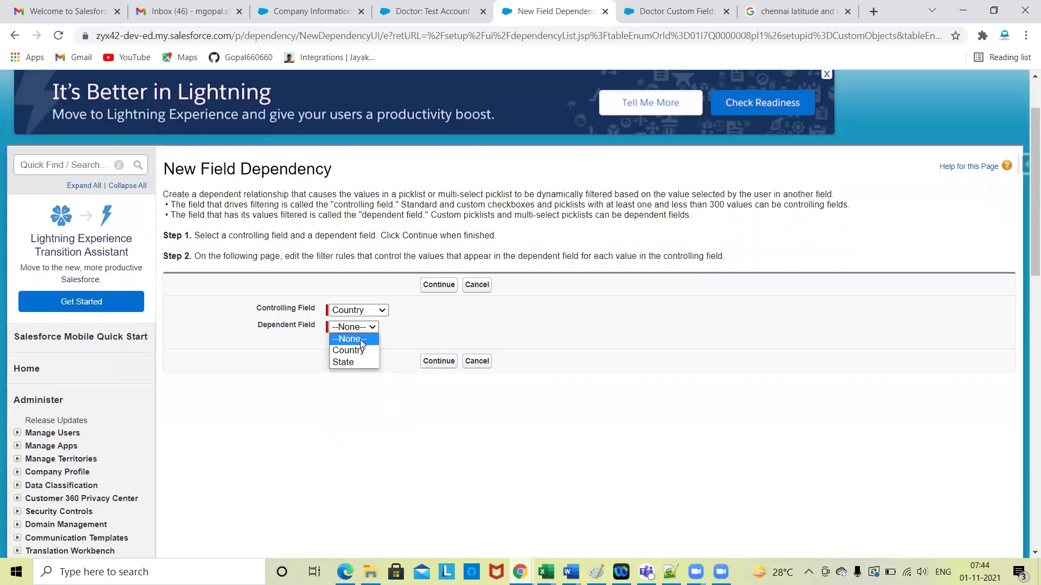
{"action": "left_click", "coordinate": [358, 361]}
{"action": "left_click", "coordinate": [434, 285]}
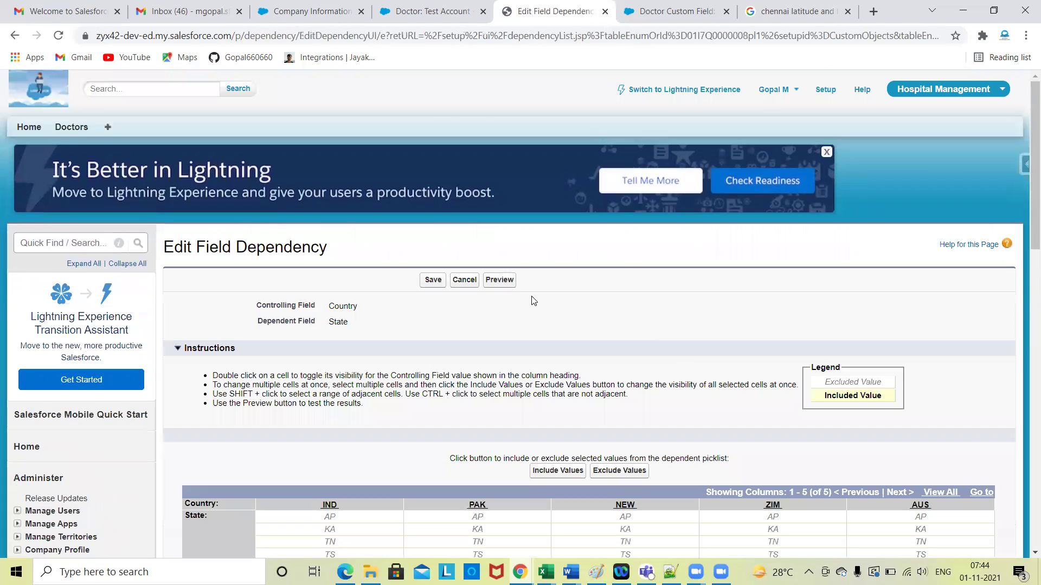
{"action": "scroll", "coordinate": [531, 298], "scroll_direction": "down", "scroll_amount": 5}
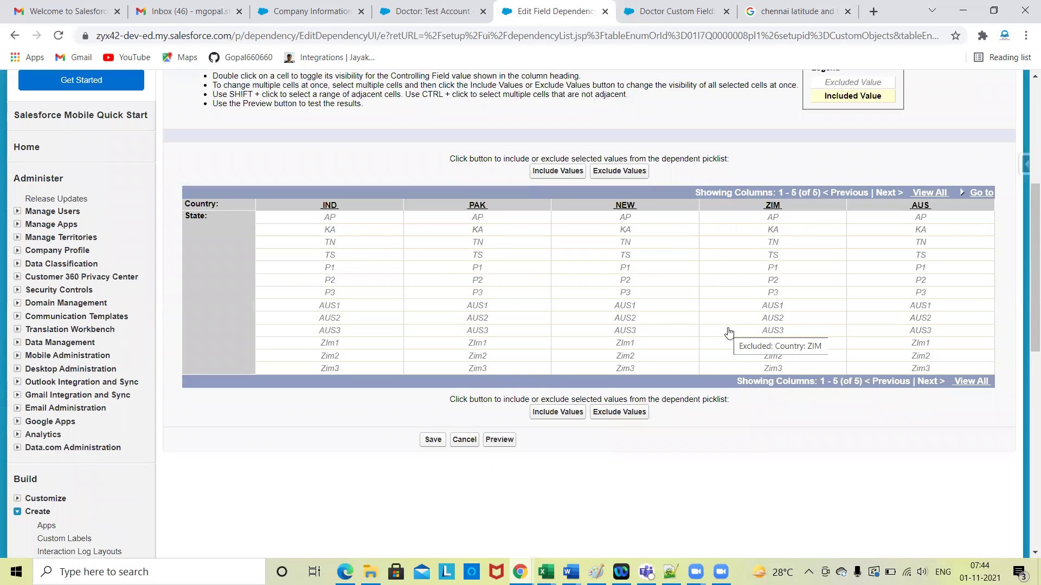
Step: Include the State values AP, KA, TN and TS for the country IND in the dependency matrix
{"action": "scroll", "coordinate": [729, 333], "scroll_direction": "up", "scroll_amount": 2}
{"action": "scroll", "coordinate": [728, 332], "scroll_direction": "down", "scroll_amount": 1}
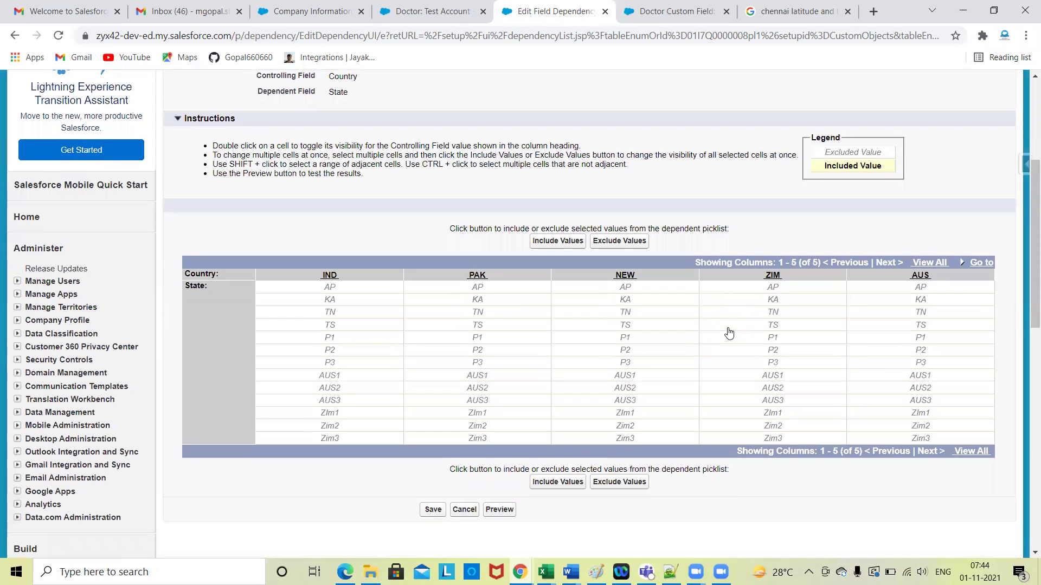
{"action": "left_click", "coordinate": [358, 291]}
{"action": "left_click", "coordinate": [355, 300], "text": "shift"}
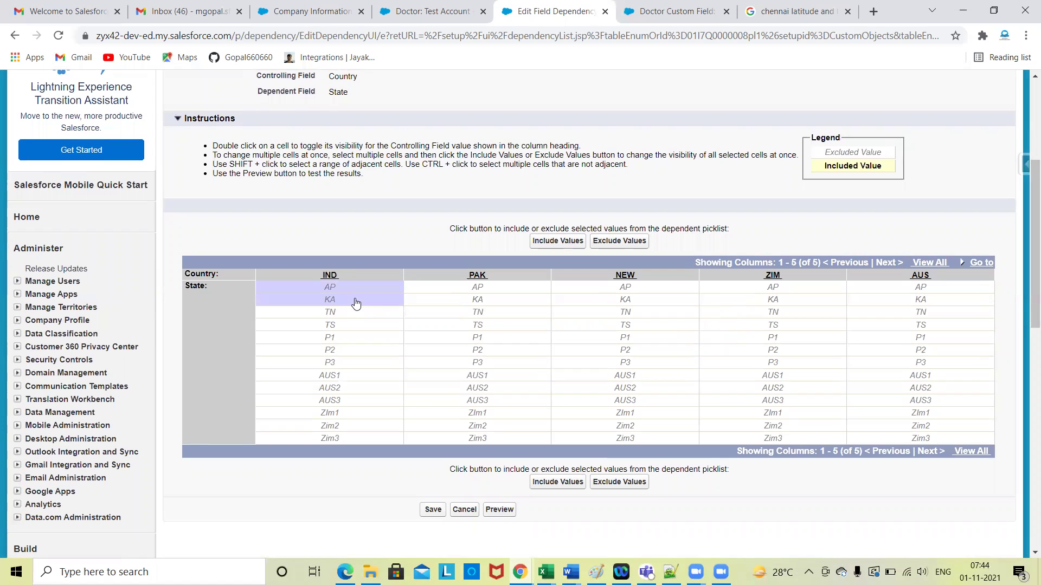
{"action": "left_click", "coordinate": [355, 313], "text": "shift"}
{"action": "left_click", "coordinate": [356, 330], "text": "shift"}
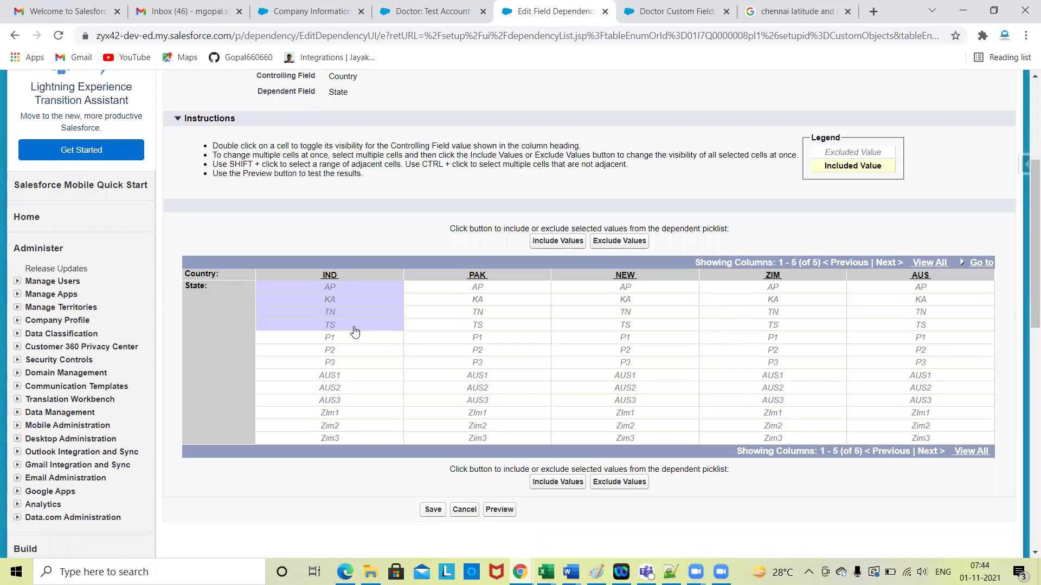
{"action": "left_click", "coordinate": [557, 242]}
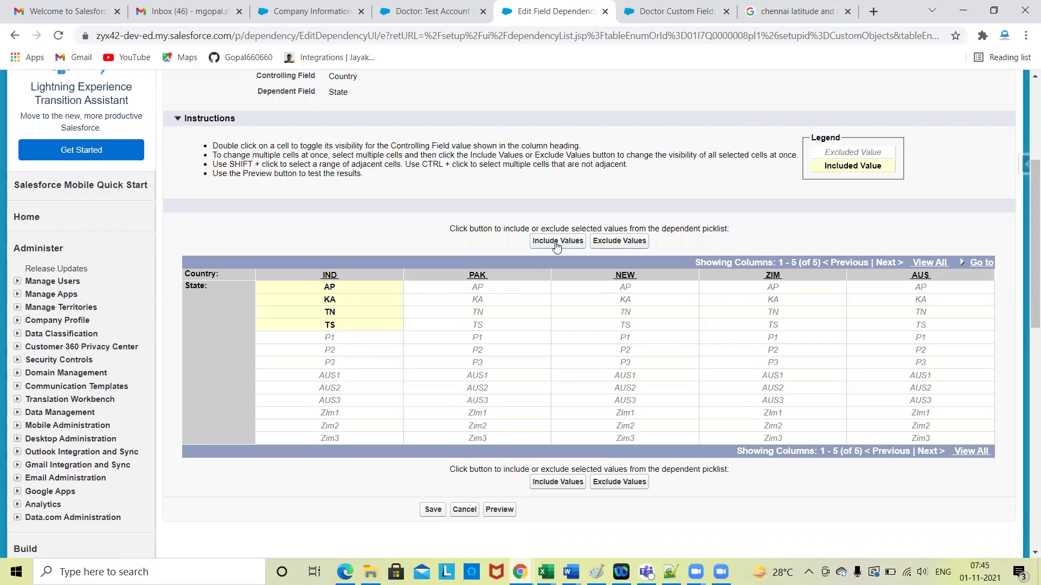
Step: Include the State values P1, P2 and P3 for the country PAK
{"action": "left_click", "coordinate": [506, 339]}
{"action": "left_click", "coordinate": [505, 350], "text": "shift"}
{"action": "left_click", "coordinate": [500, 362], "text": "shift"}
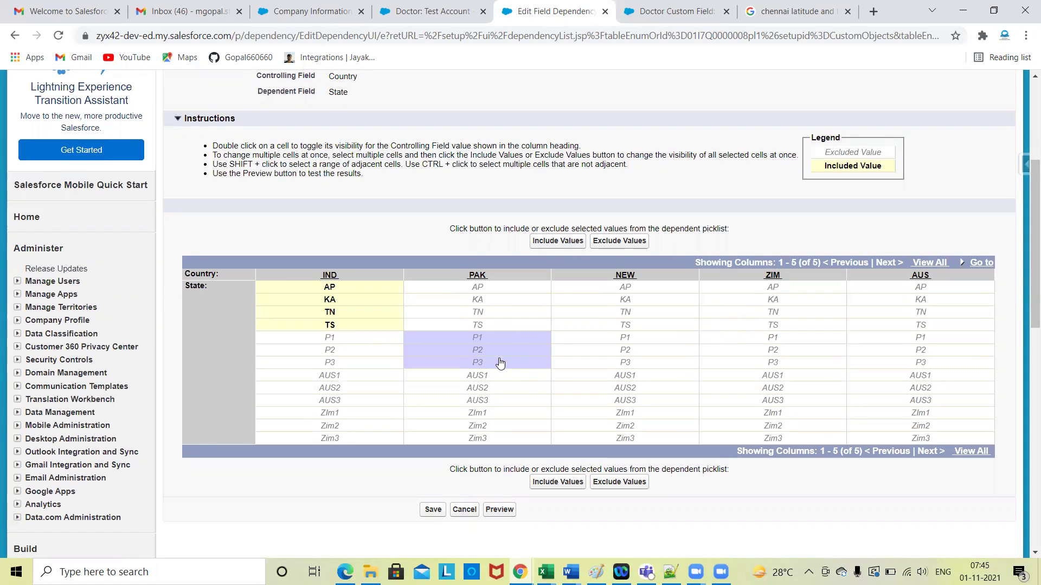
{"action": "left_click", "coordinate": [549, 242]}
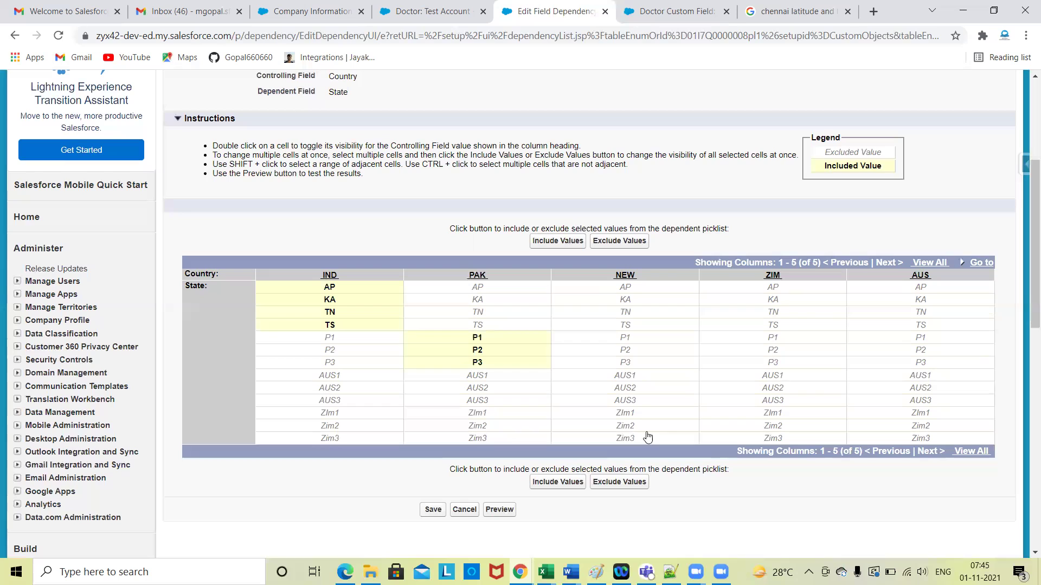
Step: Include the State values ZIm1, Zim2 and Zim3 for the country ZIM
{"action": "left_click", "coordinate": [788, 417]}
{"action": "left_click", "coordinate": [790, 428], "text": "shift"}
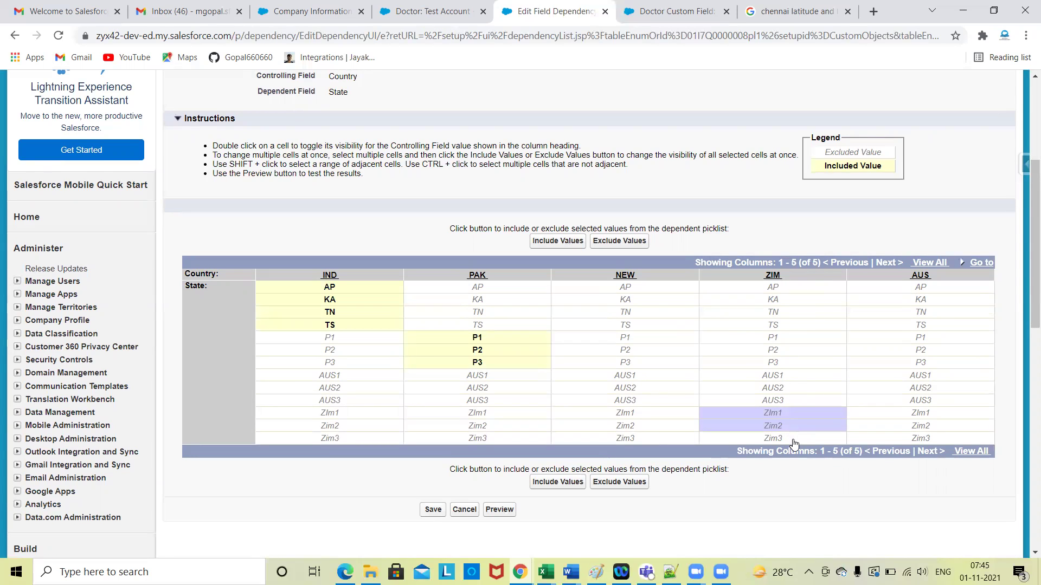
{"action": "left_click", "coordinate": [793, 440], "text": "shift"}
{"action": "left_click", "coordinate": [558, 241]}
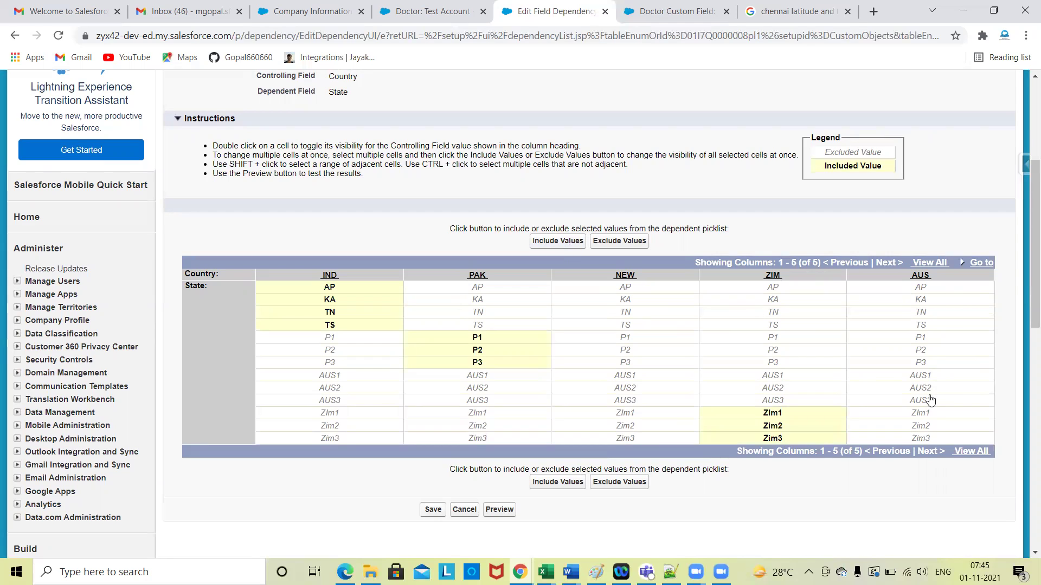
Step: Include the State values AUS1, AUS2 and AUS3 for the country AUS
{"action": "left_click", "coordinate": [937, 377]}
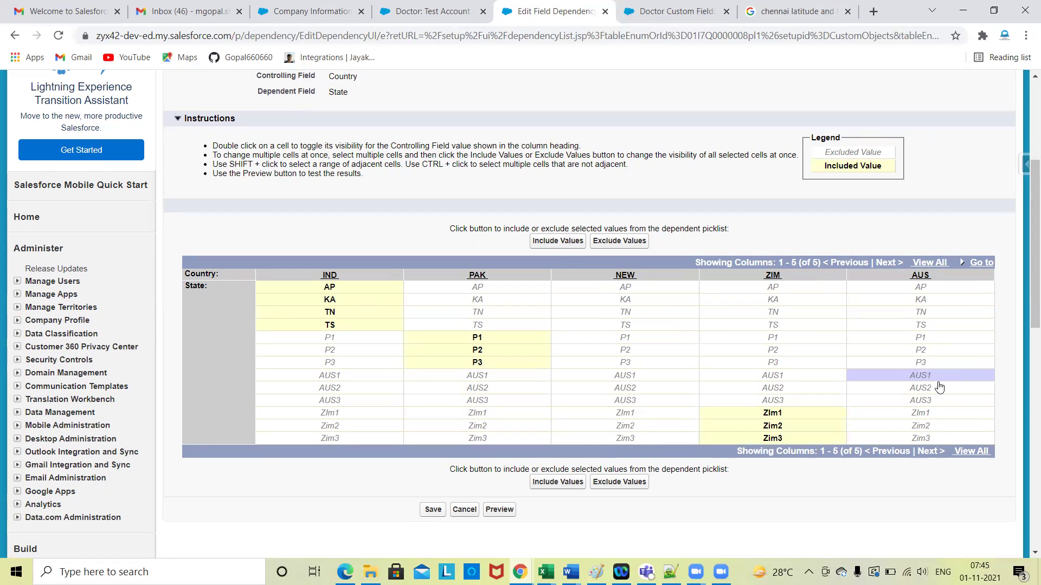
{"action": "left_click", "coordinate": [937, 388], "text": "shift"}
{"action": "left_click", "coordinate": [941, 401], "text": "shift"}
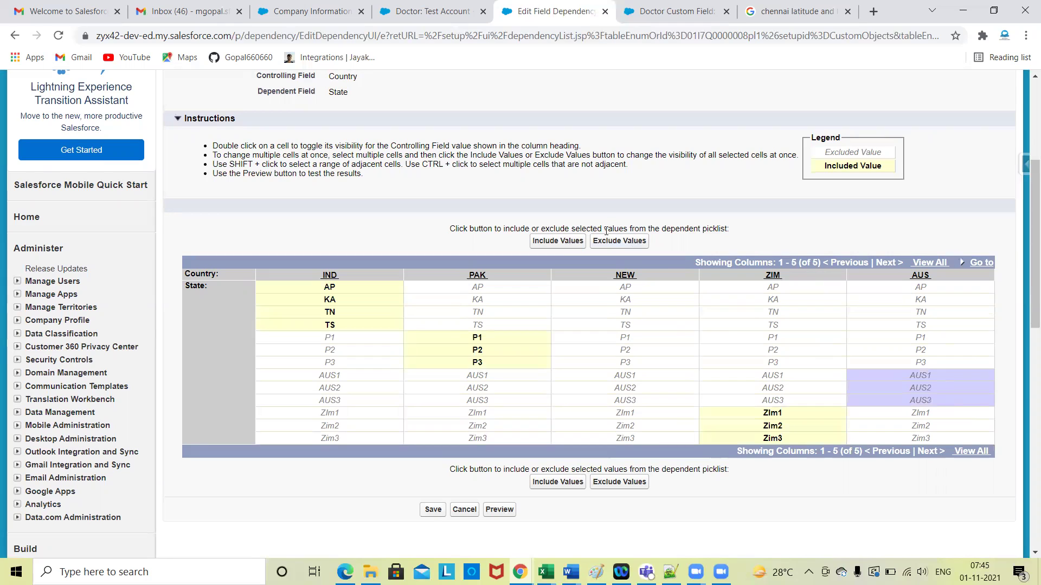
{"action": "left_click", "coordinate": [554, 243]}
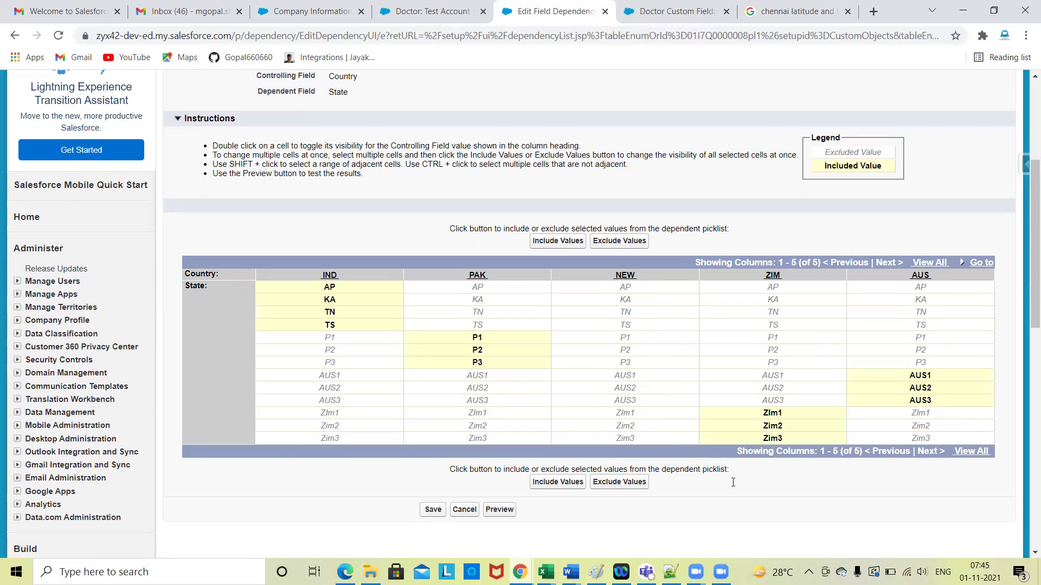
Step: Save the Country-to-State field dependency and accept the confirmation
{"action": "scroll", "coordinate": [733, 483], "scroll_direction": "down", "scroll_amount": 1}
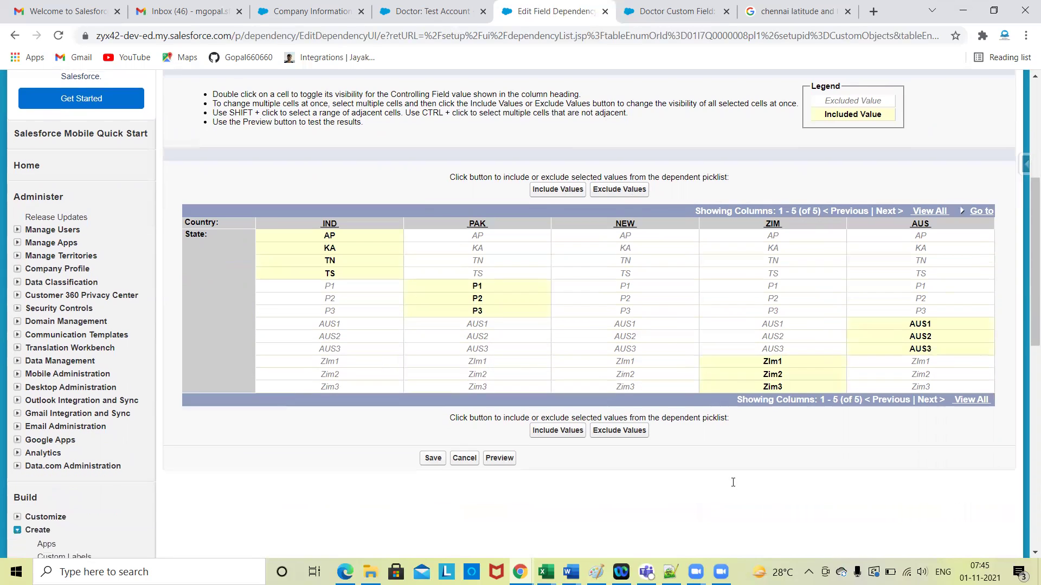
{"action": "left_click", "coordinate": [433, 459]}
{"action": "left_click", "coordinate": [589, 129]}
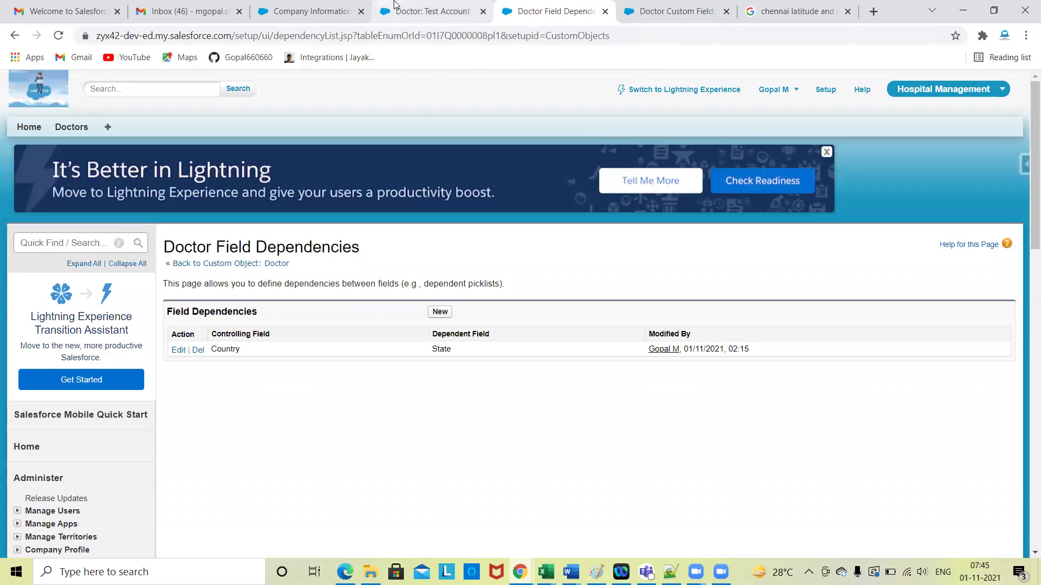
Step: Reload the Test Account doctor record, open its Country and State fields for editing, and add TS to the chosen states
{"action": "left_click", "coordinate": [428, 11]}
{"action": "left_click", "coordinate": [58, 36]}
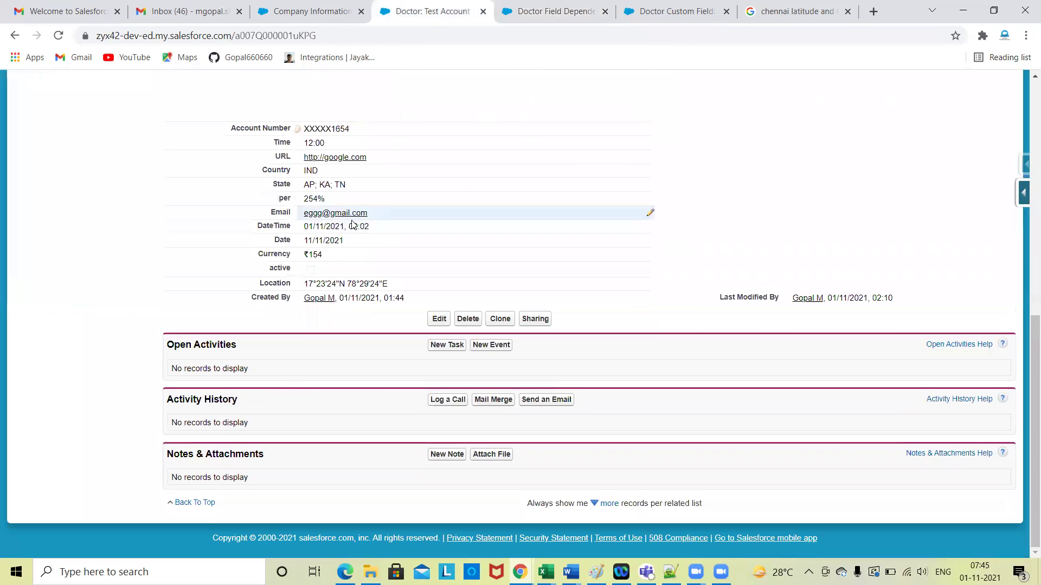
{"action": "scroll", "coordinate": [359, 249], "scroll_direction": "up", "scroll_amount": 1}
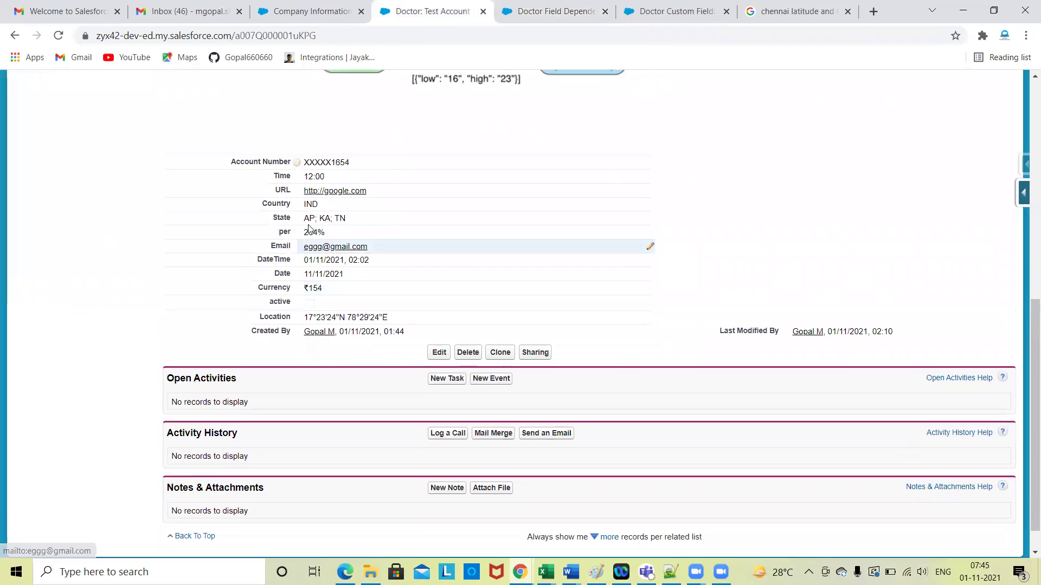
{"action": "double_click", "coordinate": [334, 210]}
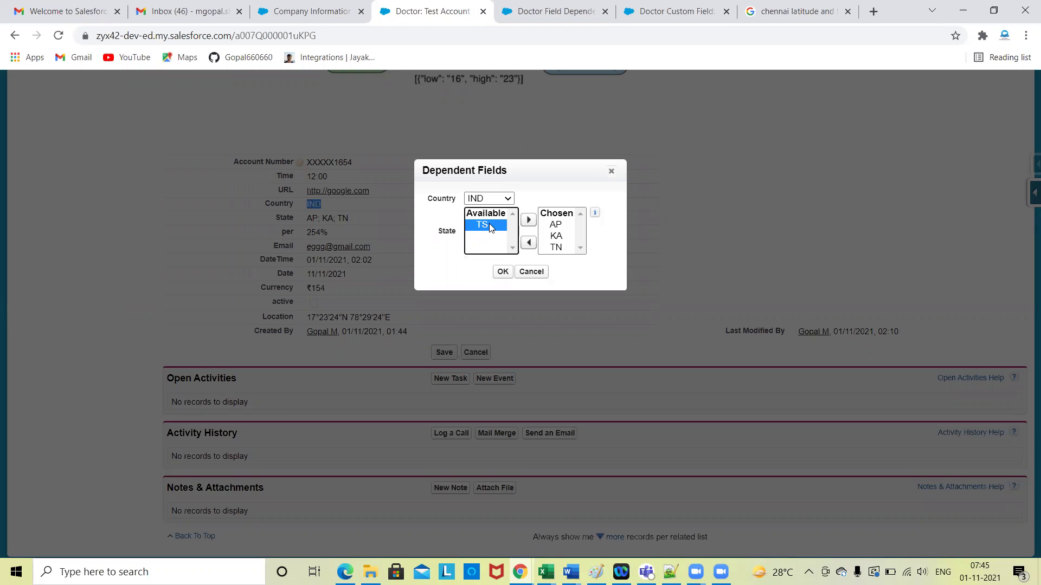
{"action": "left_click", "coordinate": [528, 219]}
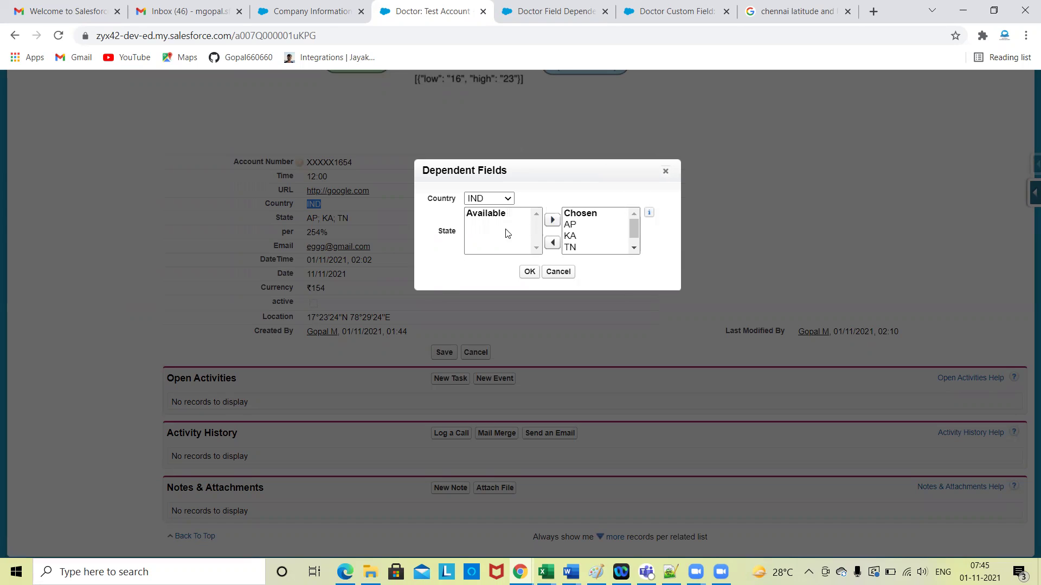
Step: Switch Country to PAK, NEW and ZIM in turn to check which State values each one offers
{"action": "left_click", "coordinate": [499, 199]}
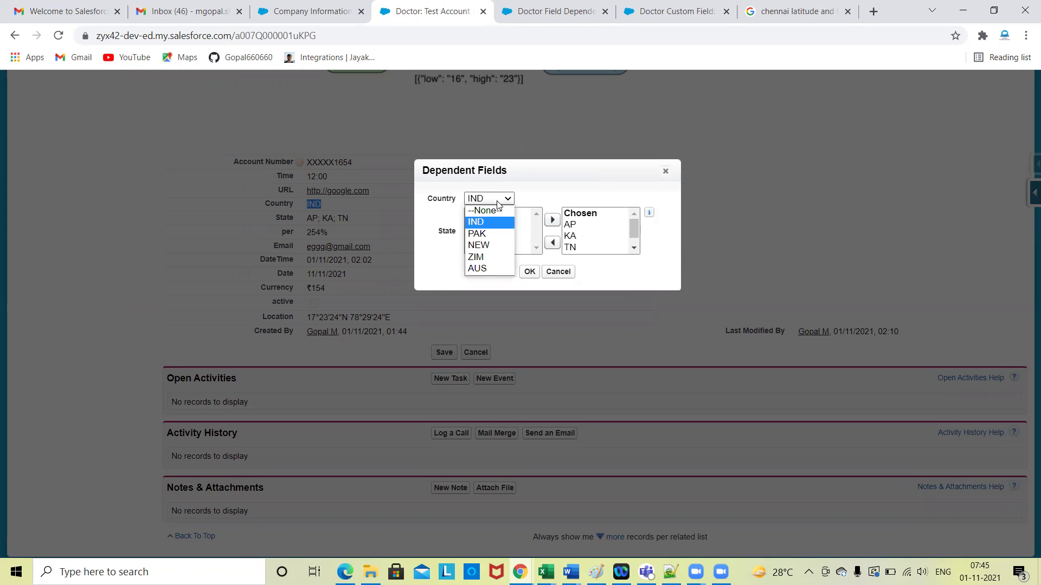
{"action": "left_click", "coordinate": [488, 234]}
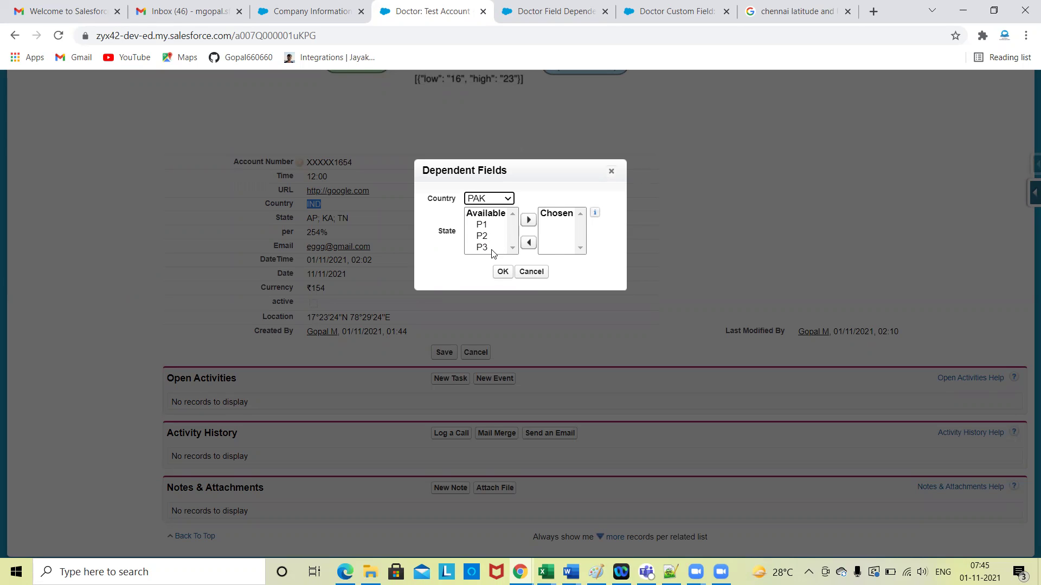
{"action": "left_click", "coordinate": [492, 204]}
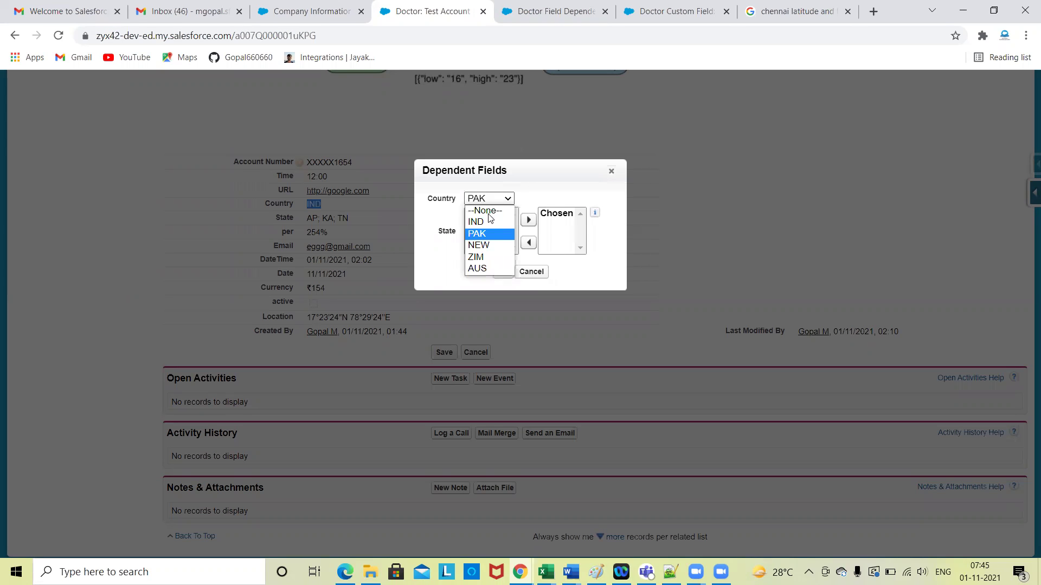
{"action": "left_click", "coordinate": [490, 251]}
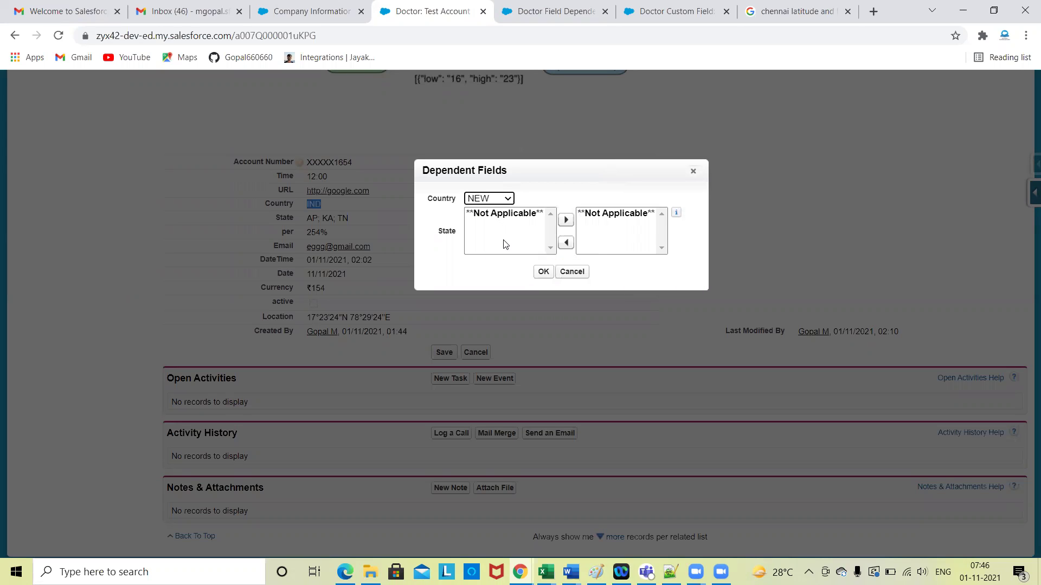
{"action": "left_click", "coordinate": [497, 205]}
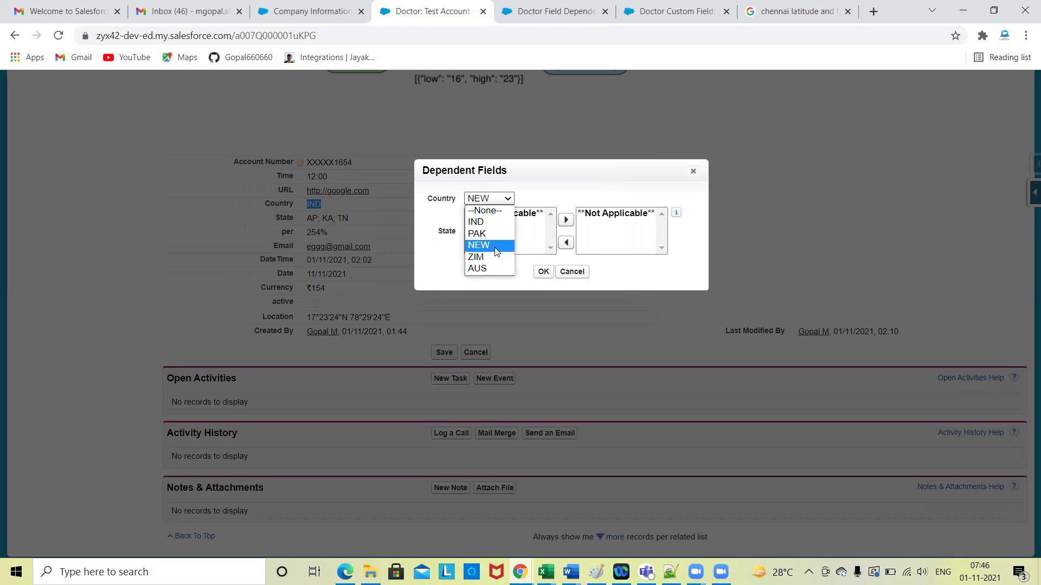
{"action": "left_click", "coordinate": [496, 262]}
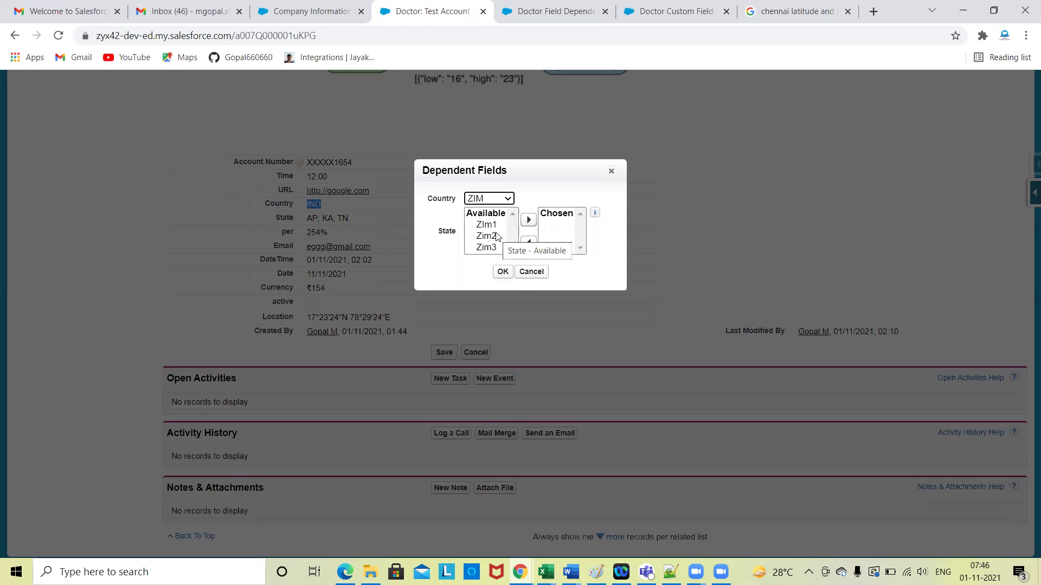
Step: Set Country to AUS, choose the states AUS1, AUS2 and AUS3, and save the doctor record
{"action": "left_click", "coordinate": [497, 204]}
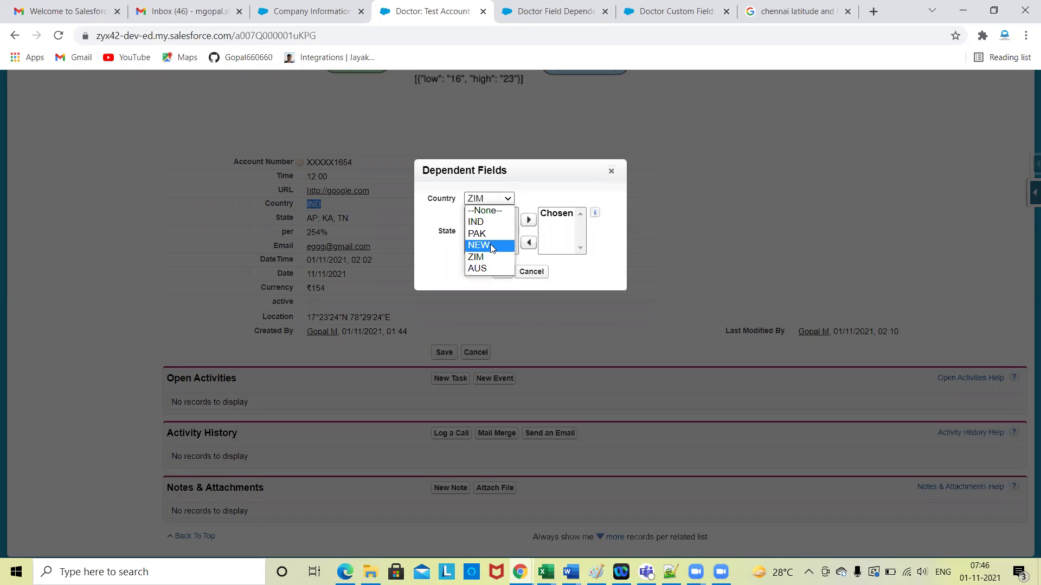
{"action": "left_click", "coordinate": [490, 268]}
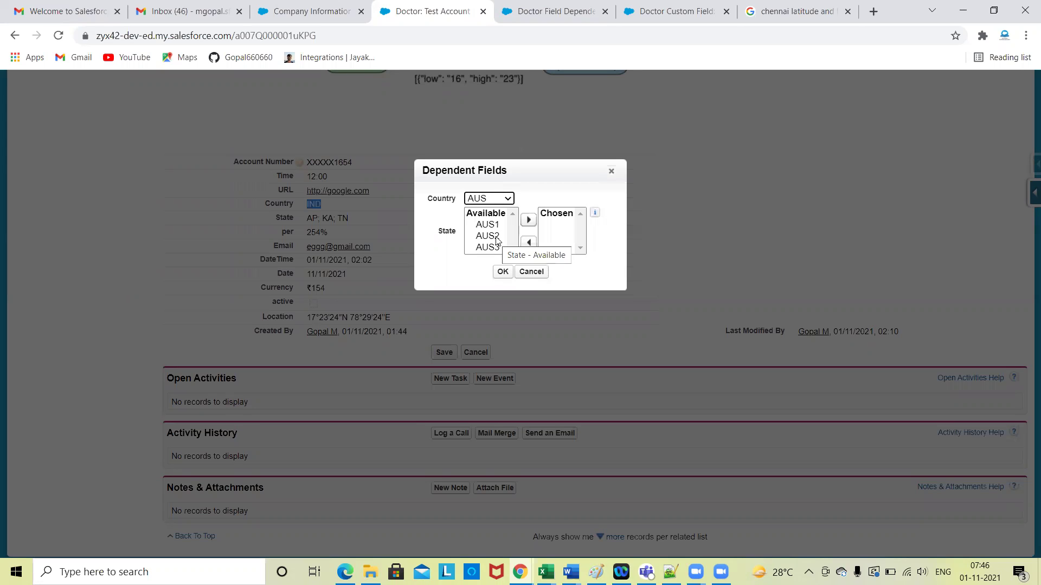
{"action": "left_click", "coordinate": [493, 225]}
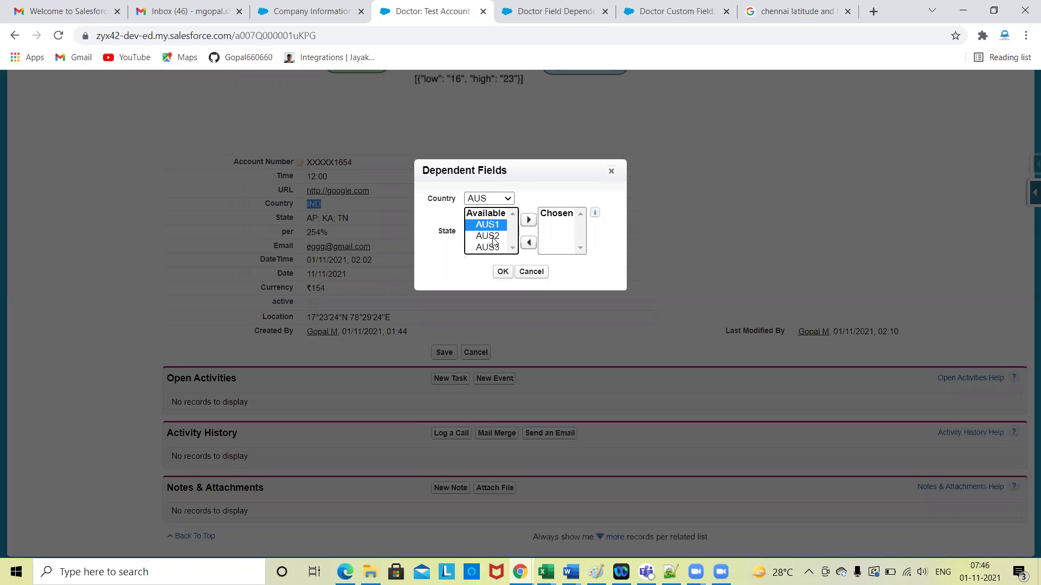
{"action": "left_click", "coordinate": [494, 248], "text": "shift"}
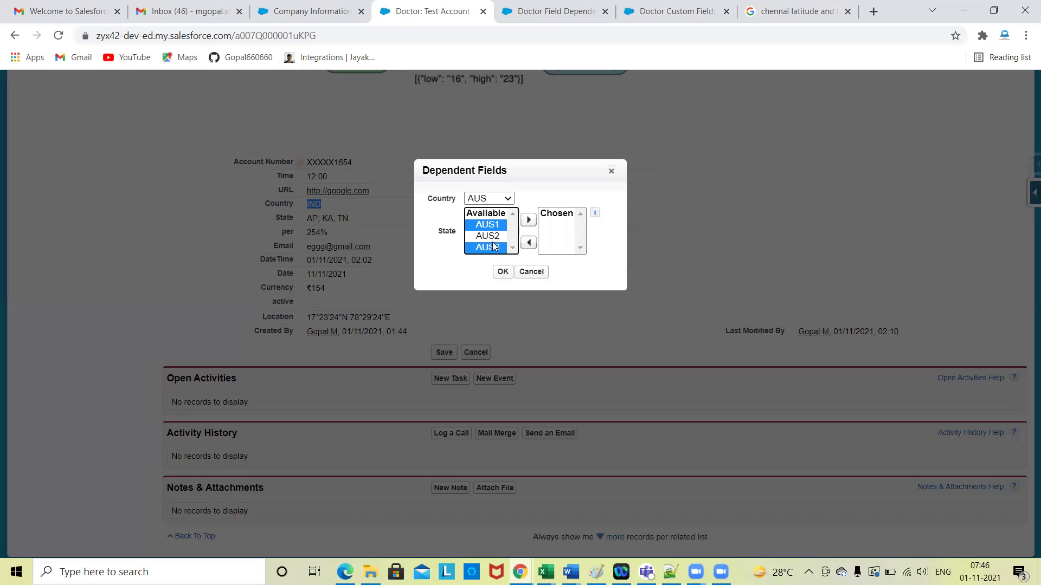
{"action": "left_click", "coordinate": [534, 224]}
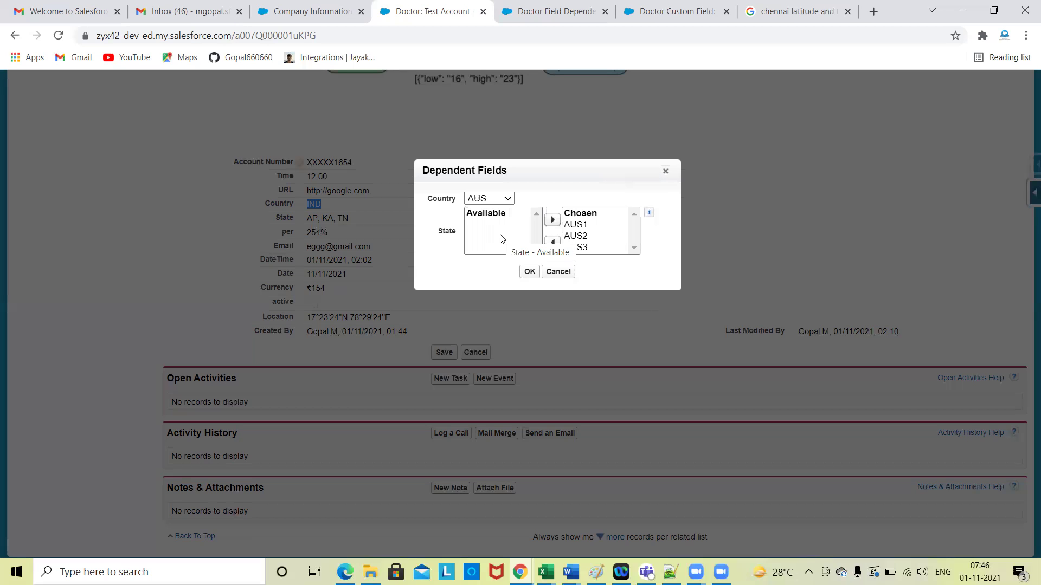
{"action": "left_click", "coordinate": [529, 272]}
{"action": "left_click", "coordinate": [442, 356]}
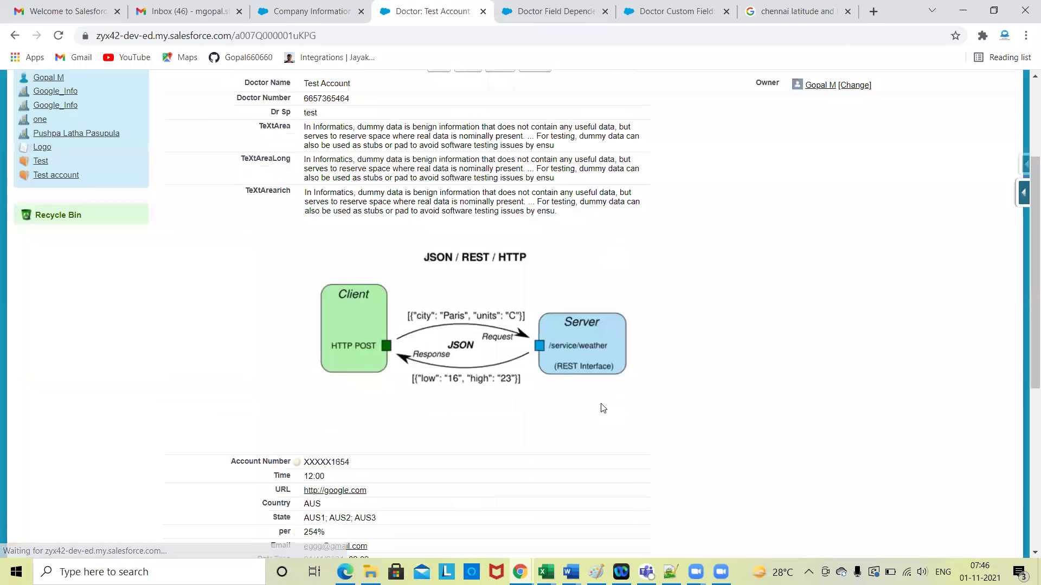
{"action": "scroll", "coordinate": [602, 407], "scroll_direction": "down", "scroll_amount": 4}
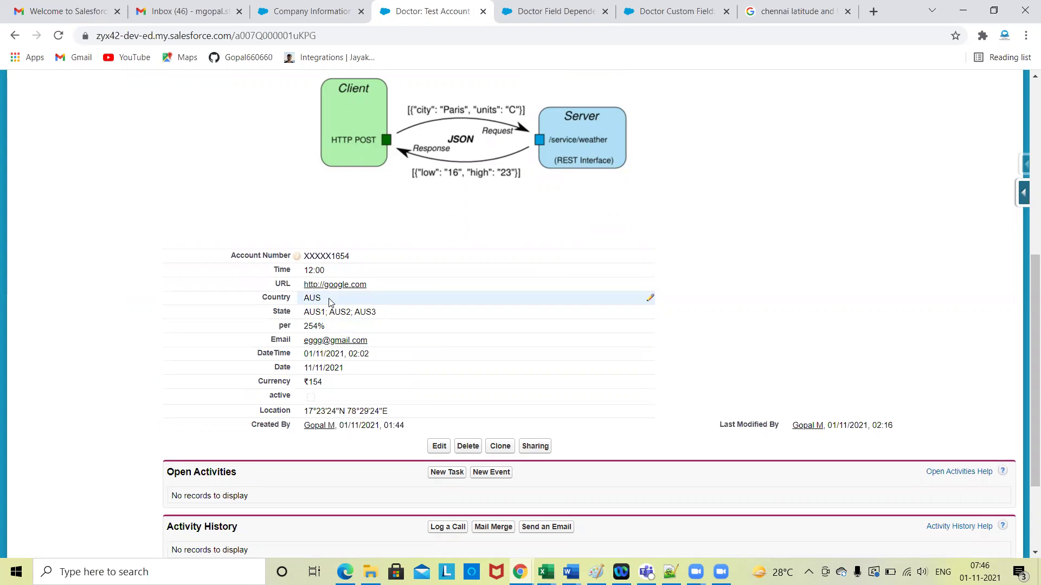
Step: Open the State field's definition from the Doctor object's custom fields
{"action": "left_click", "coordinate": [530, 6]}
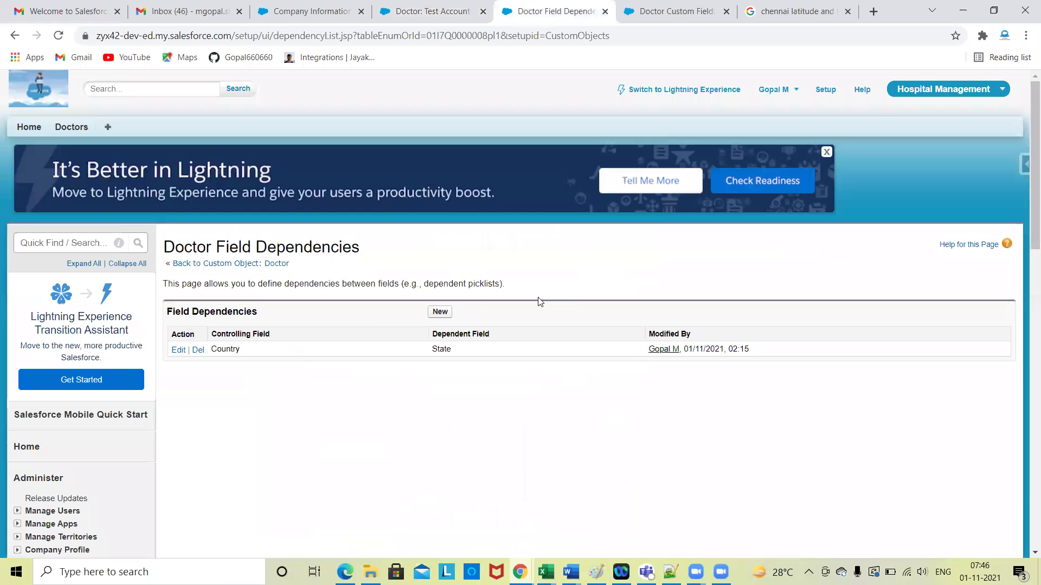
{"action": "left_click", "coordinate": [646, 15]}
{"action": "left_click", "coordinate": [759, 209]}
{"action": "scroll", "coordinate": [330, 488], "scroll_direction": "down", "scroll_amount": 10}
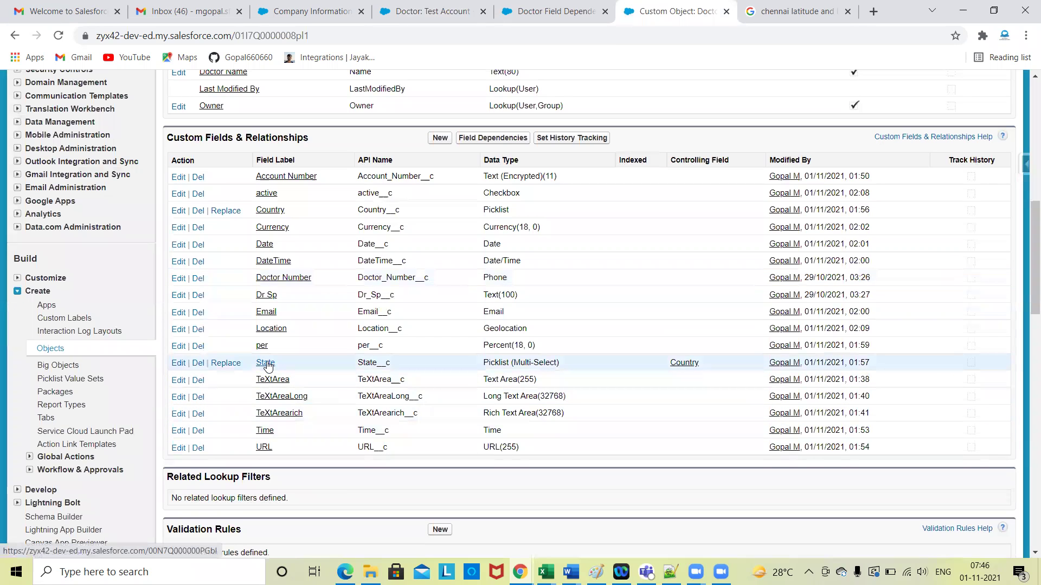
{"action": "left_click", "coordinate": [266, 364]}
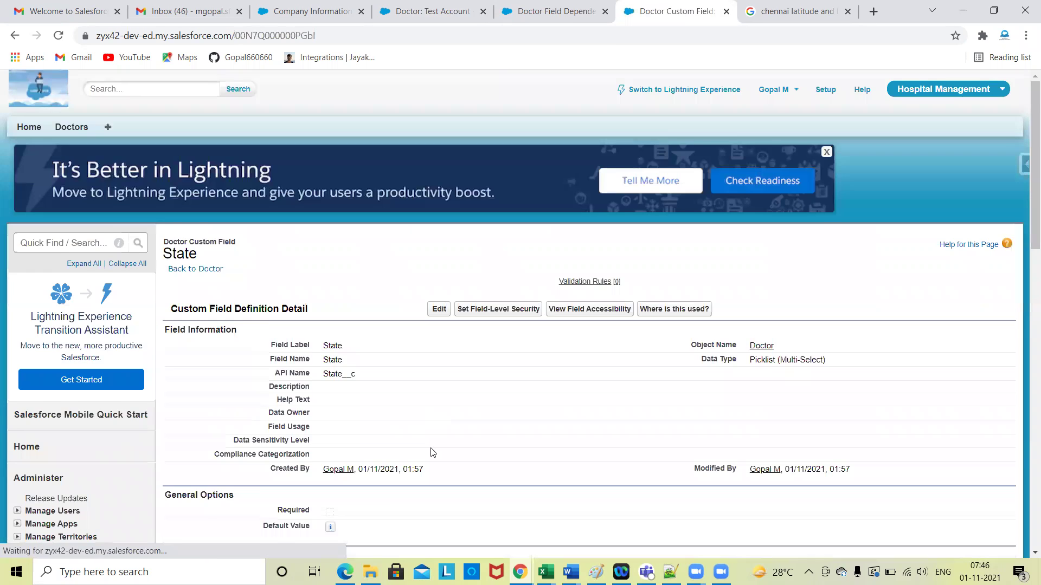
Step: Add the picklist values NEW1, NEW2 and NEW3 to the State field and save them
{"action": "scroll", "coordinate": [432, 452], "scroll_direction": "down", "scroll_amount": 10}
{"action": "scroll", "coordinate": [432, 453], "scroll_direction": "down", "scroll_amount": 3}
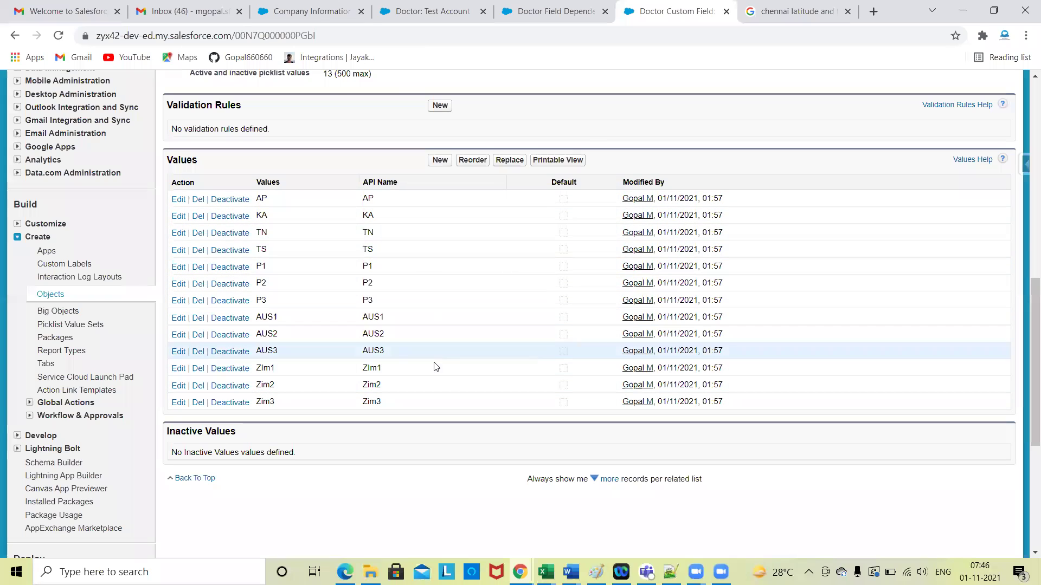
{"action": "left_click", "coordinate": [439, 161]}
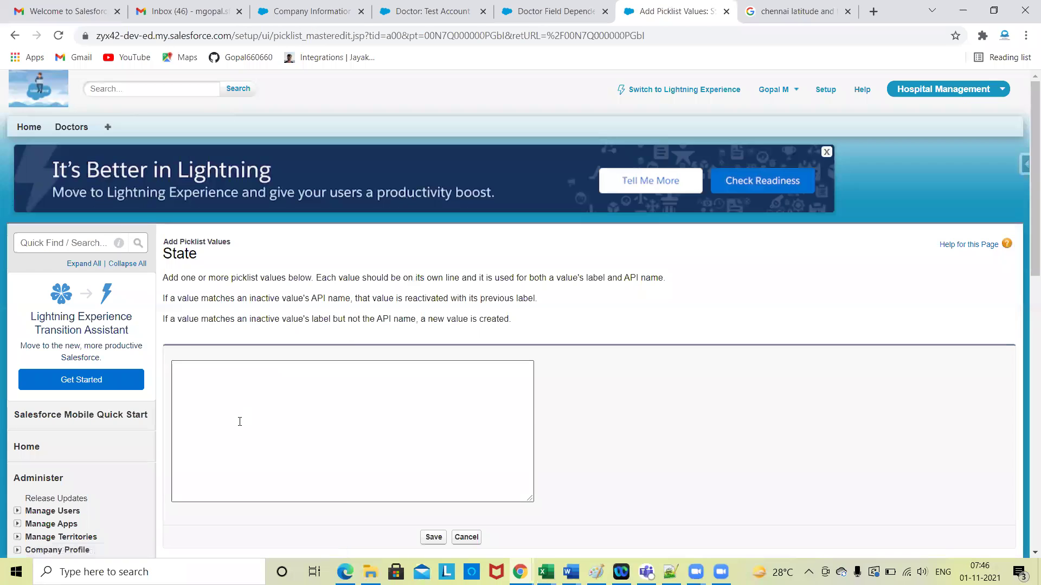
{"action": "type", "text": "NW"}
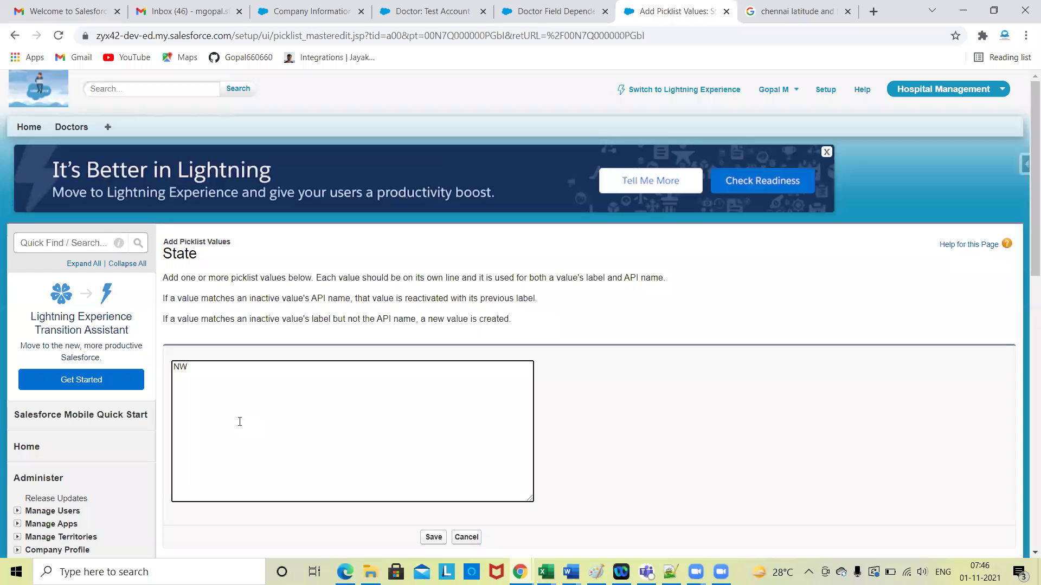
{"action": "key", "text": "Return"}
{"action": "type", "text": "NEW2"}
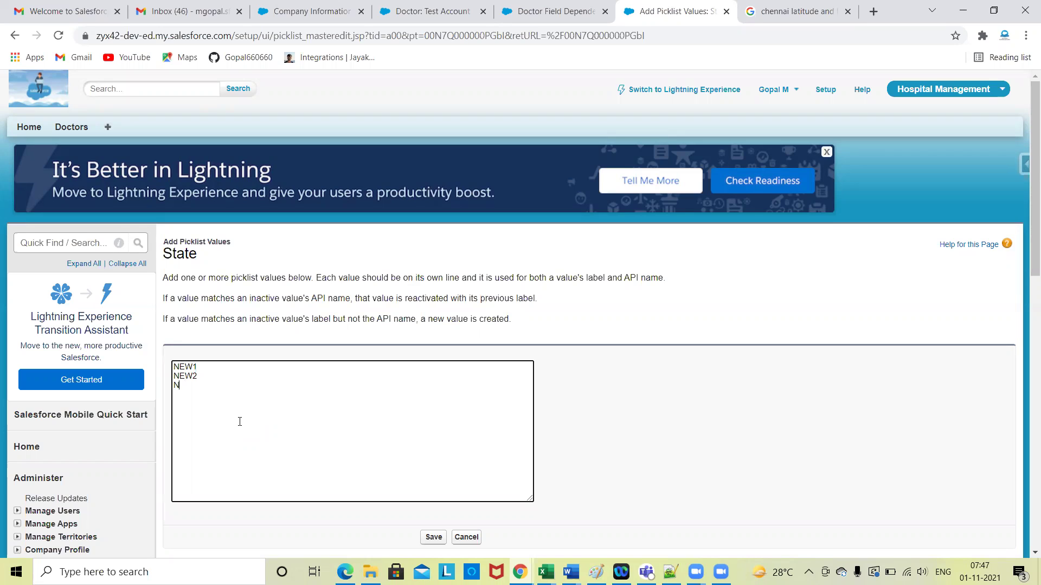
{"action": "scroll", "coordinate": [240, 421], "scroll_direction": "down", "scroll_amount": 2}
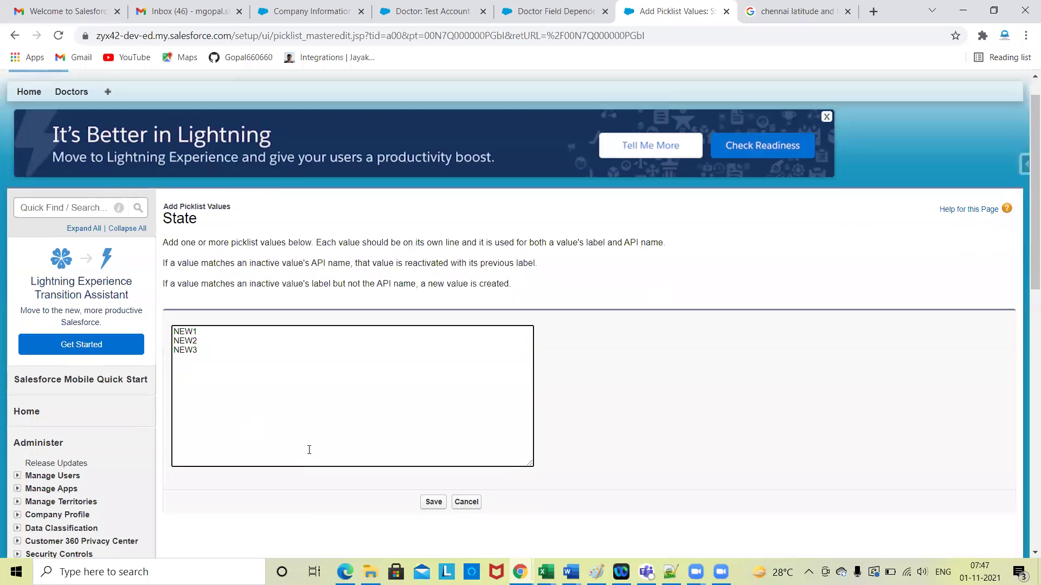
{"action": "left_click", "coordinate": [434, 424]}
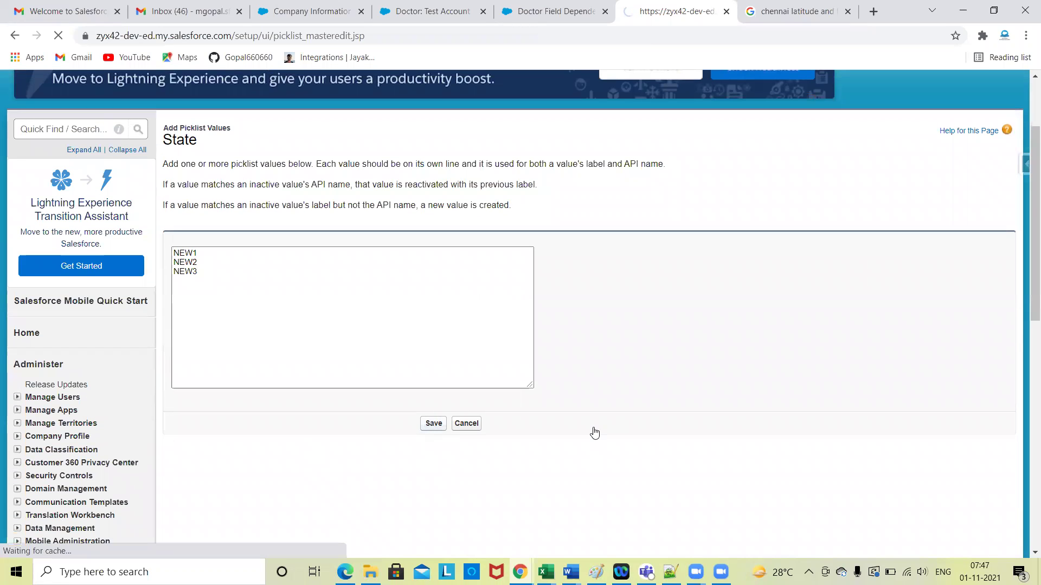
{"action": "scroll", "coordinate": [550, 421], "scroll_direction": "down", "scroll_amount": 8}
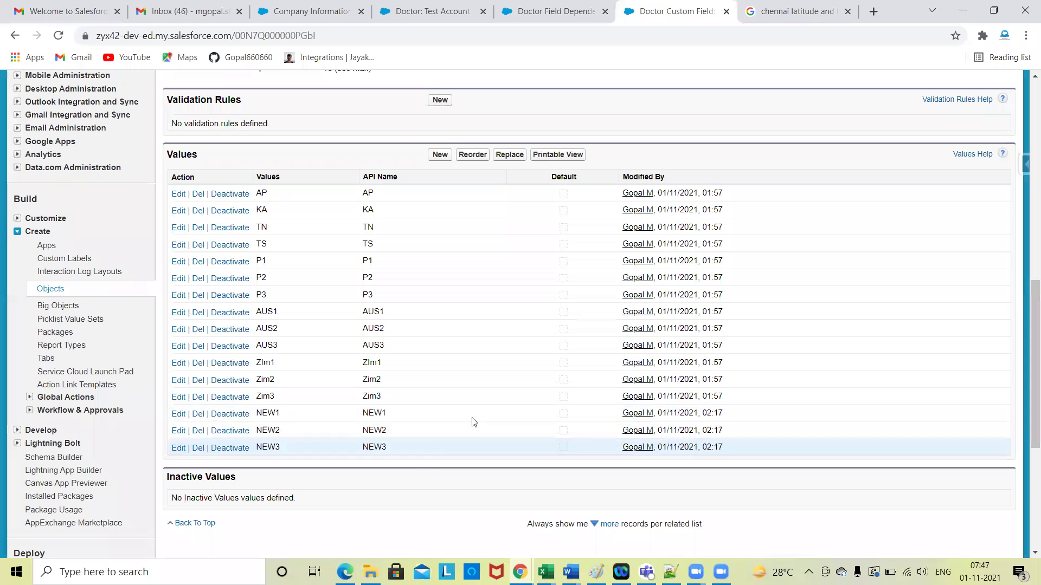
Step: Open the Country and State fields of the Test Account doctor record for editing and check which states NEW offers
{"action": "left_click", "coordinate": [431, 11]}
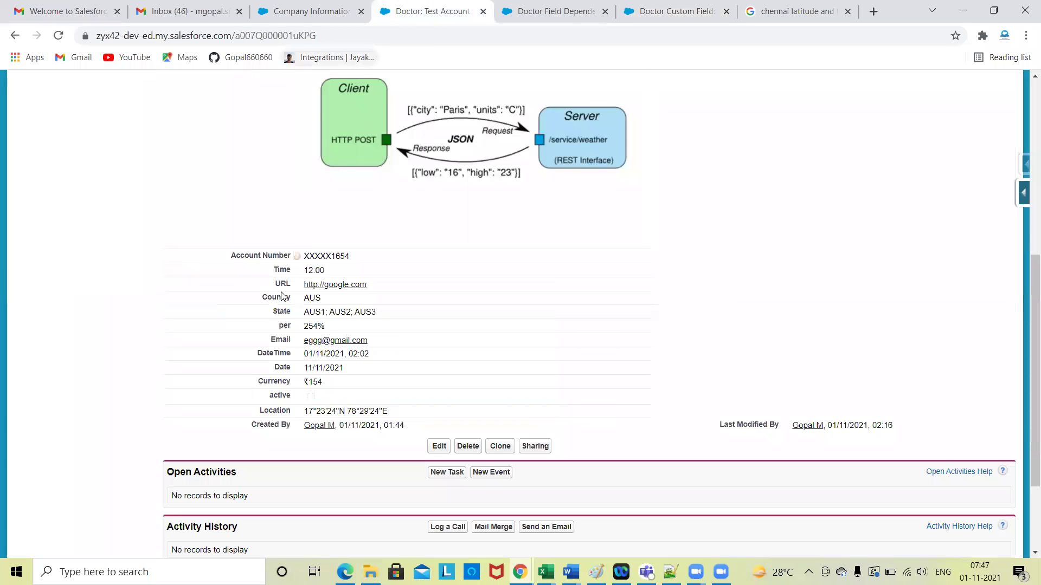
{"action": "scroll", "coordinate": [409, 379], "scroll_direction": "down", "scroll_amount": 1}
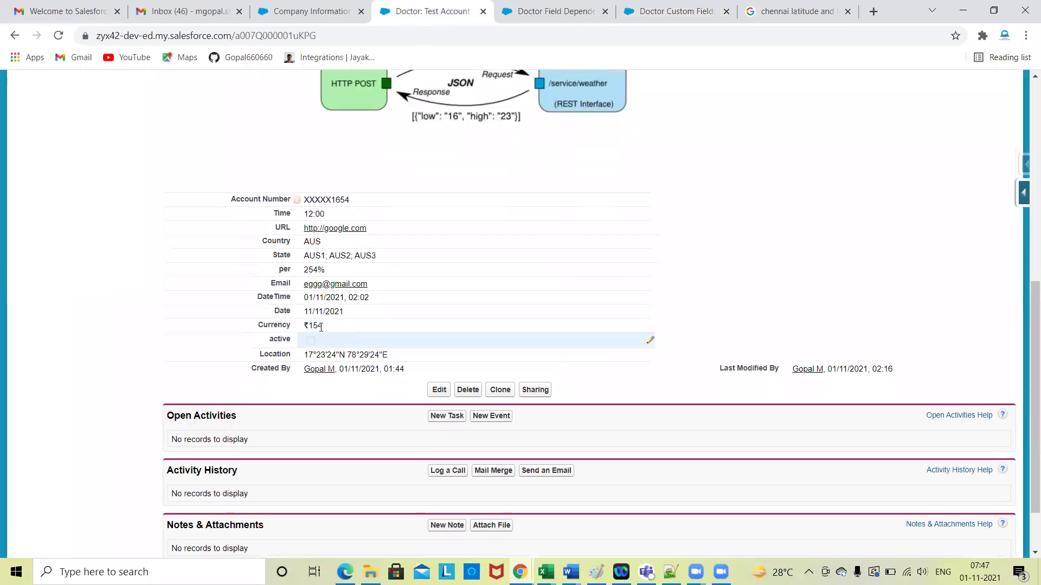
{"action": "double_click", "coordinate": [336, 242]}
{"action": "key", "text": "Escape"}
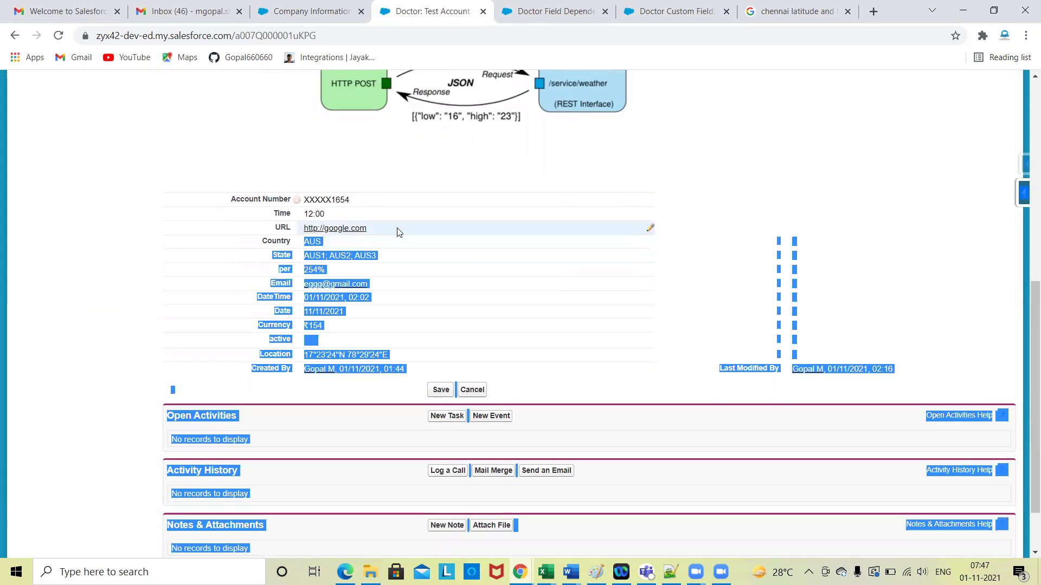
{"action": "double_click", "coordinate": [351, 242]}
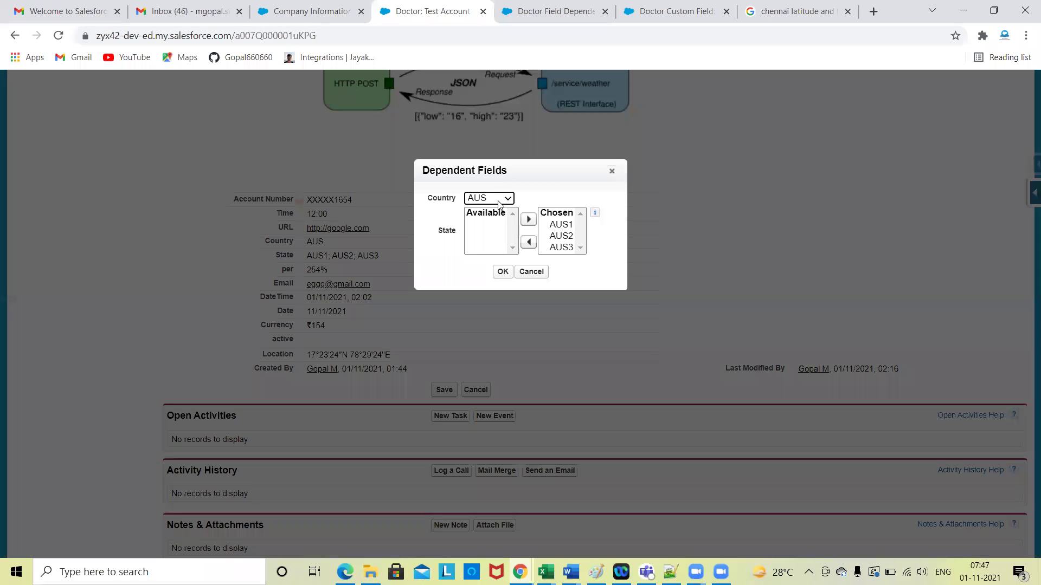
{"action": "left_click", "coordinate": [498, 203]}
{"action": "left_click", "coordinate": [488, 245]}
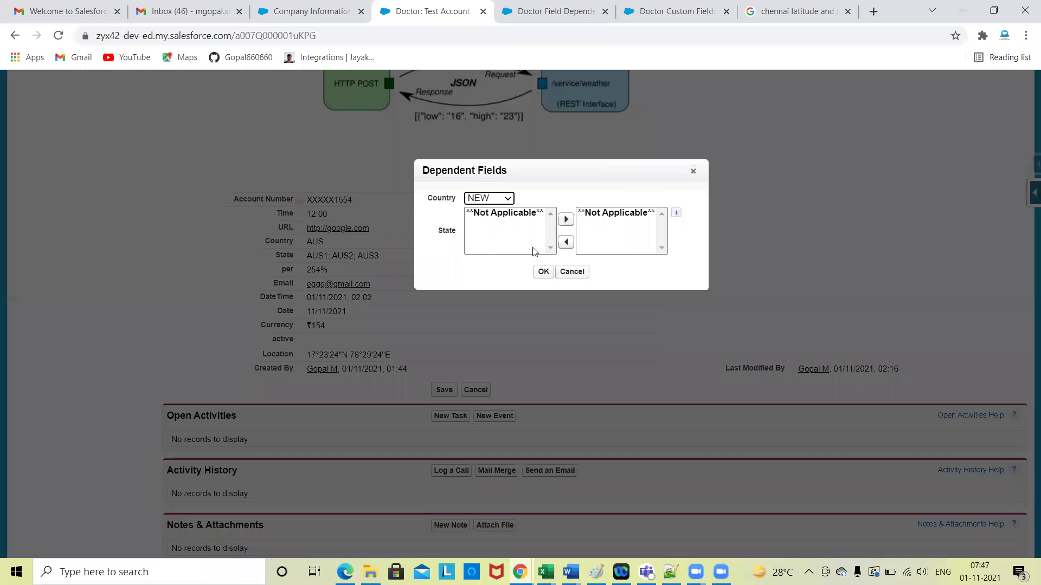
Step: Switch Country to IND to check its available states, and close the dependent fields without applying the change
{"action": "left_click", "coordinate": [500, 200]}
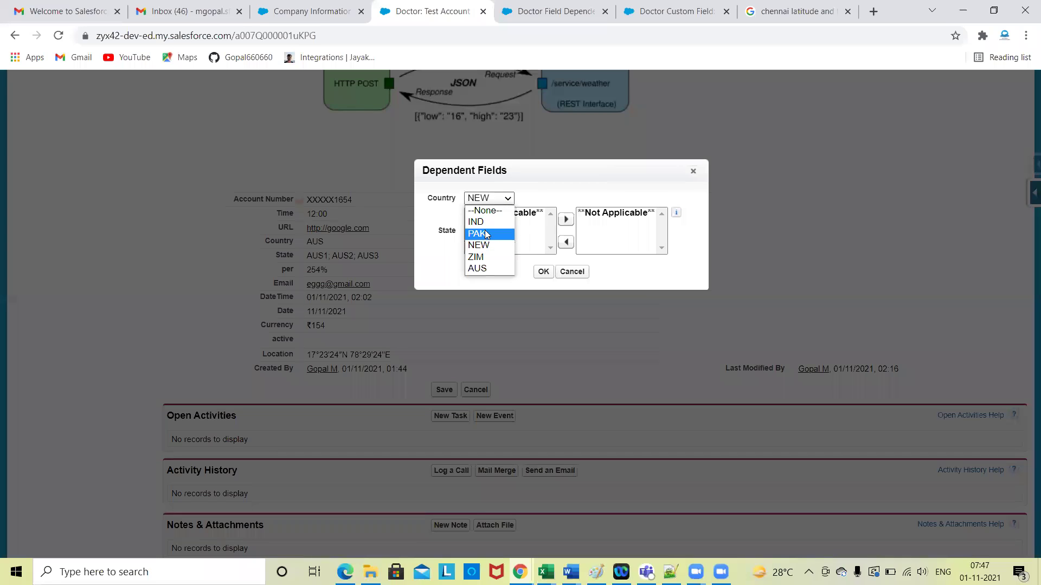
{"action": "left_click", "coordinate": [487, 224]}
{"action": "scroll", "coordinate": [494, 239], "scroll_direction": "down", "scroll_amount": 1}
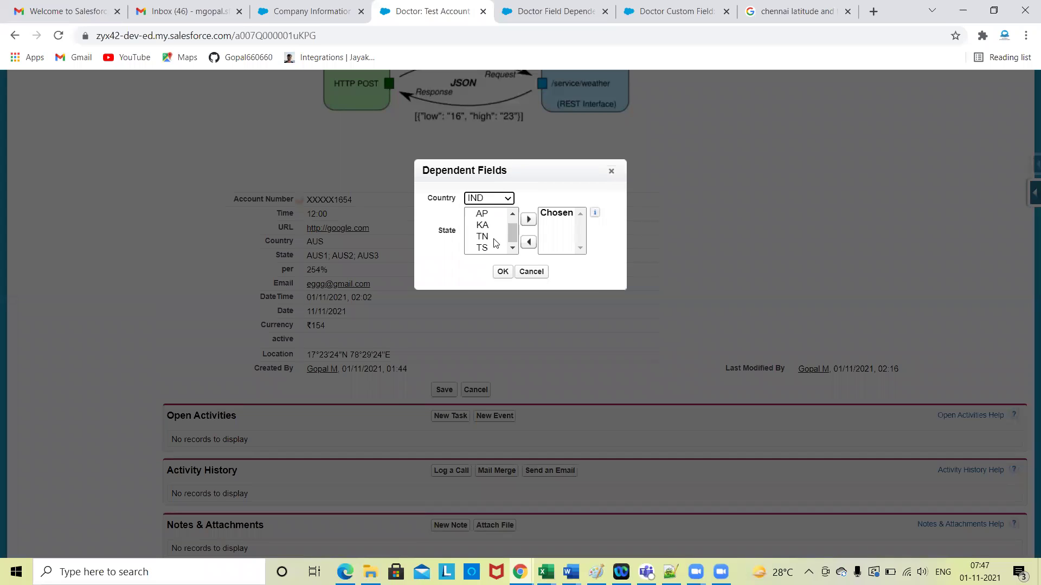
{"action": "scroll", "coordinate": [502, 244], "scroll_direction": "up", "scroll_amount": 1}
{"action": "left_click", "coordinate": [531, 272]}
{"action": "left_click", "coordinate": [443, 386]}
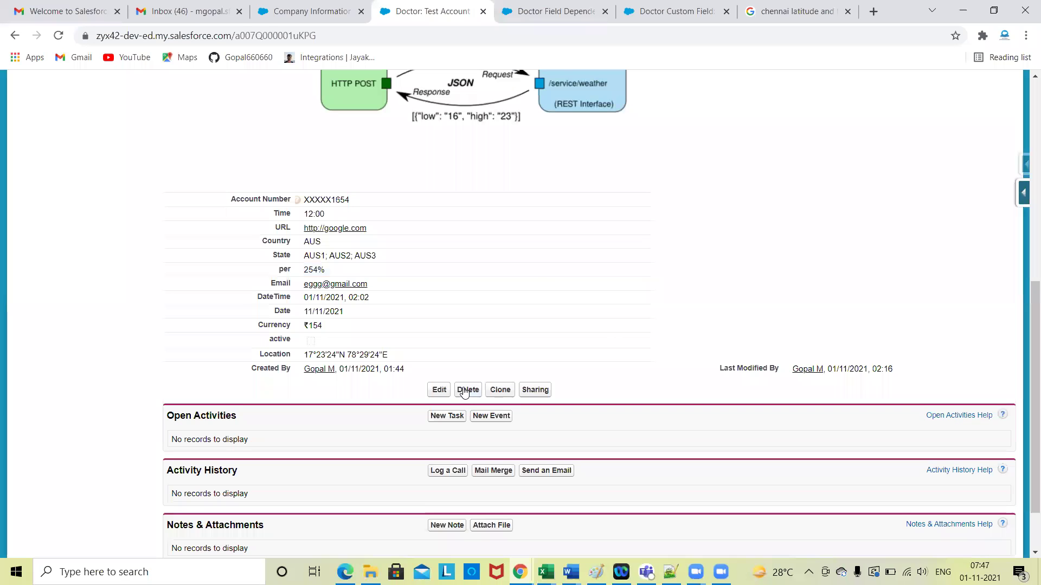
Step: Edit the Country–State field dependency and include NEW1, NEW2 and NEW3 for the country NEW
{"action": "scroll", "coordinate": [625, 334], "scroll_direction": "up", "scroll_amount": 1}
{"action": "left_click", "coordinate": [569, 12]}
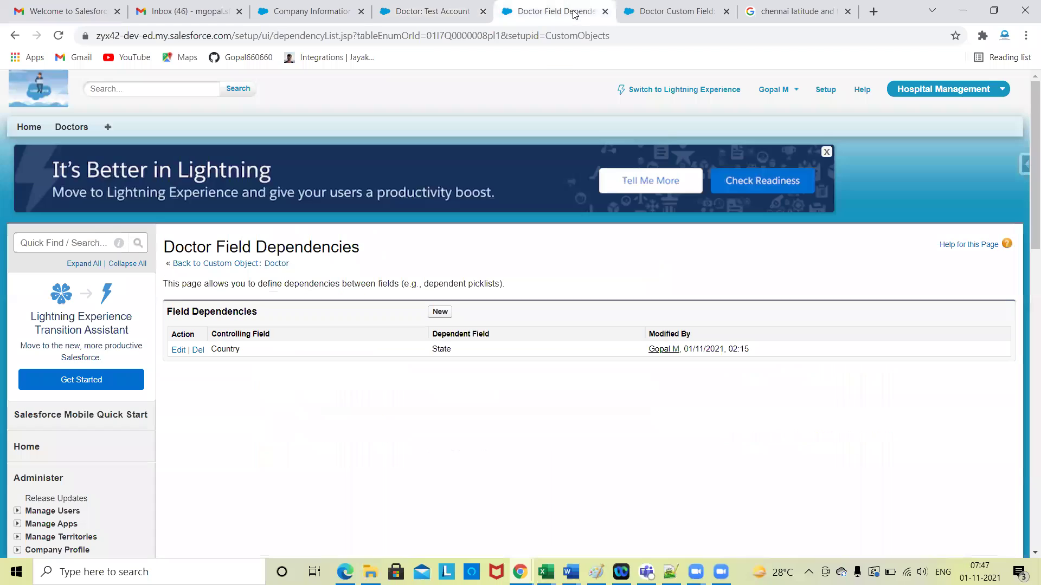
{"action": "left_click", "coordinate": [179, 350]}
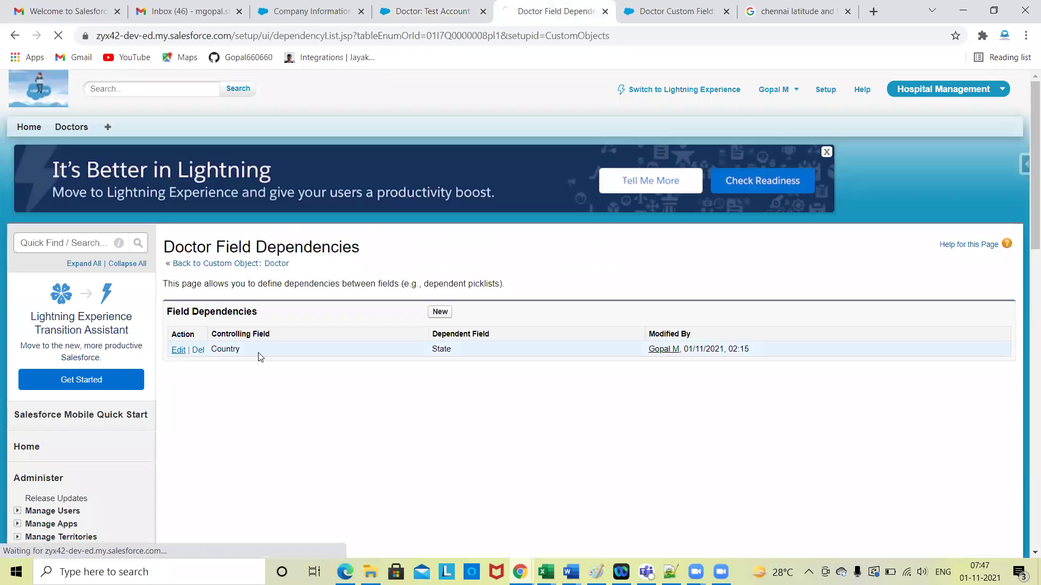
{"action": "scroll", "coordinate": [435, 422], "scroll_direction": "down", "scroll_amount": 4}
{"action": "scroll", "coordinate": [551, 374], "scroll_direction": "down", "scroll_amount": 1}
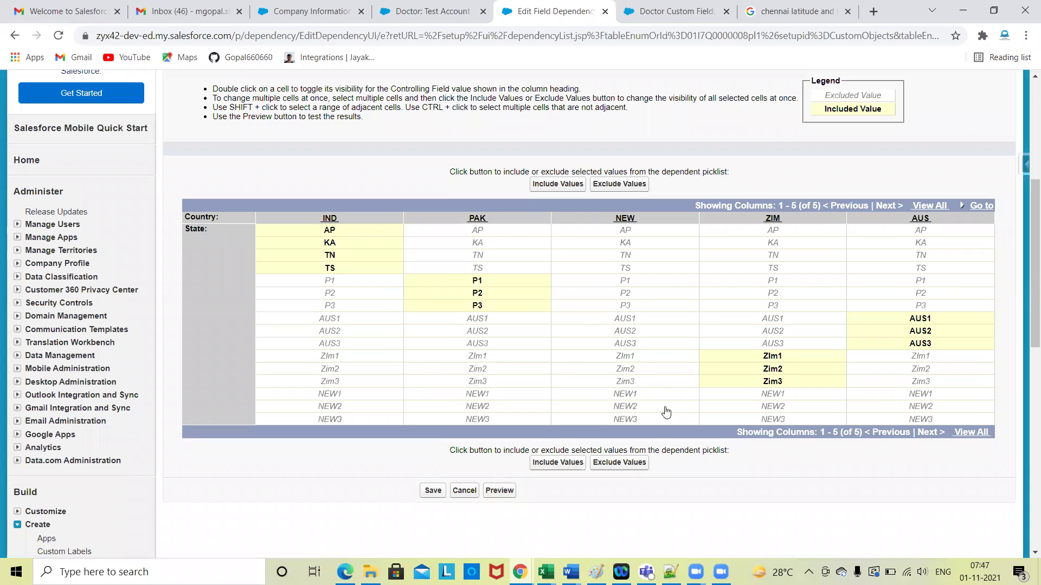
{"action": "left_click_drag", "start_coordinate": [647, 401], "coordinate": [647, 423]}
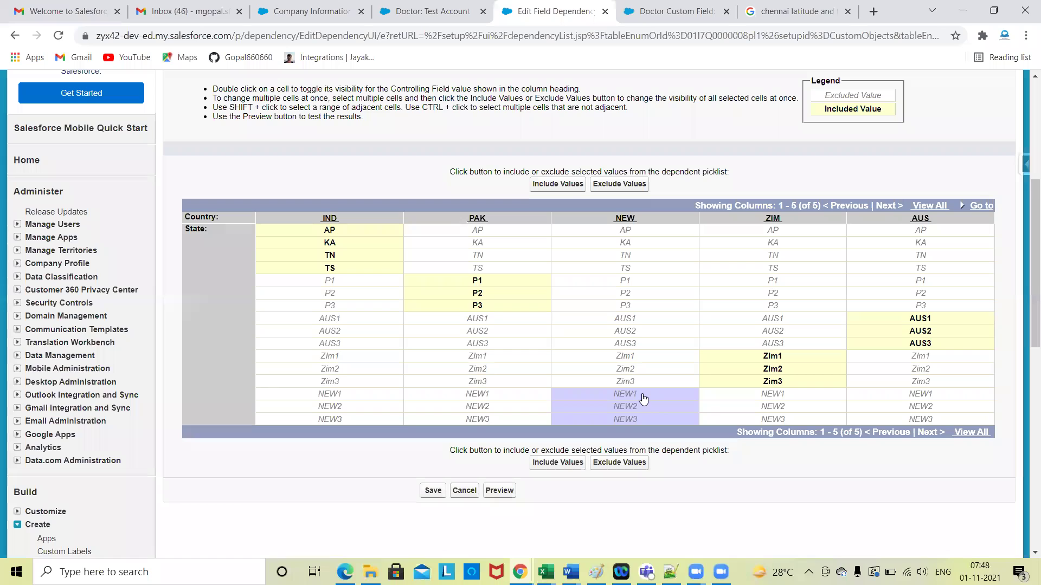
{"action": "left_click", "coordinate": [569, 187]}
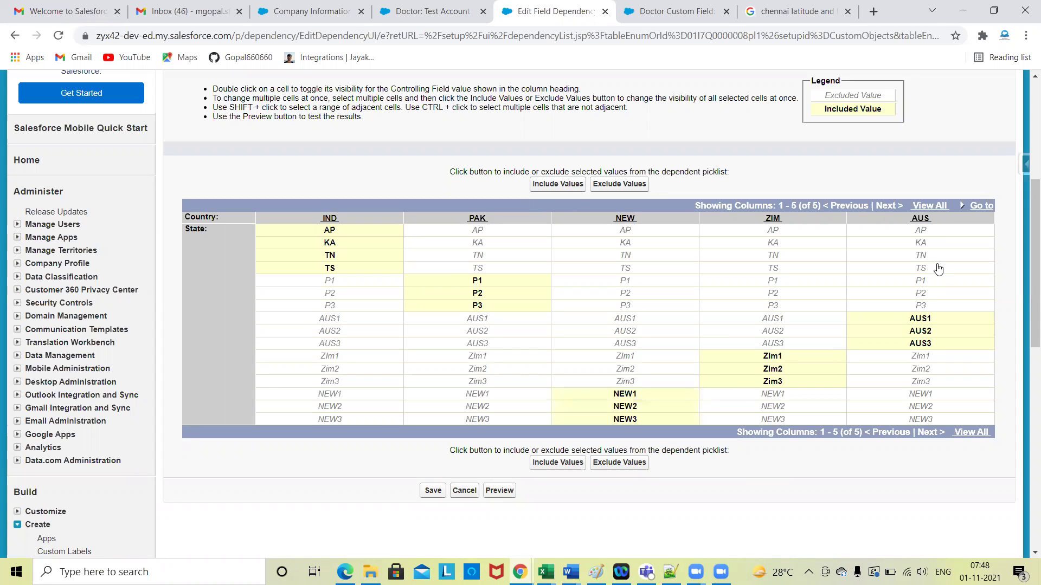
Step: Exclude AUS3 from the country AUS and Zim3 from the country ZIM
{"action": "left_click", "coordinate": [924, 344]}
{"action": "left_click", "coordinate": [624, 197]}
{"action": "left_click", "coordinate": [802, 381]}
{"action": "left_click", "coordinate": [609, 185]}
Step: Include Zim3 for ZIM and AUS3 for AUS again in one go, and save the field dependency
{"action": "left_click", "coordinate": [764, 385]}
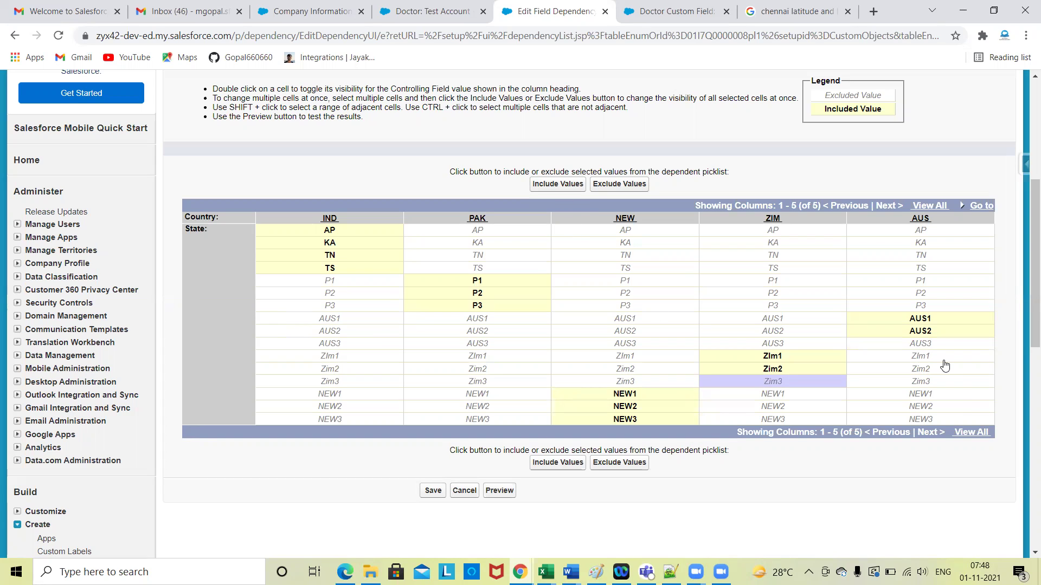
{"action": "left_click", "coordinate": [934, 347], "text": "ctrl"}
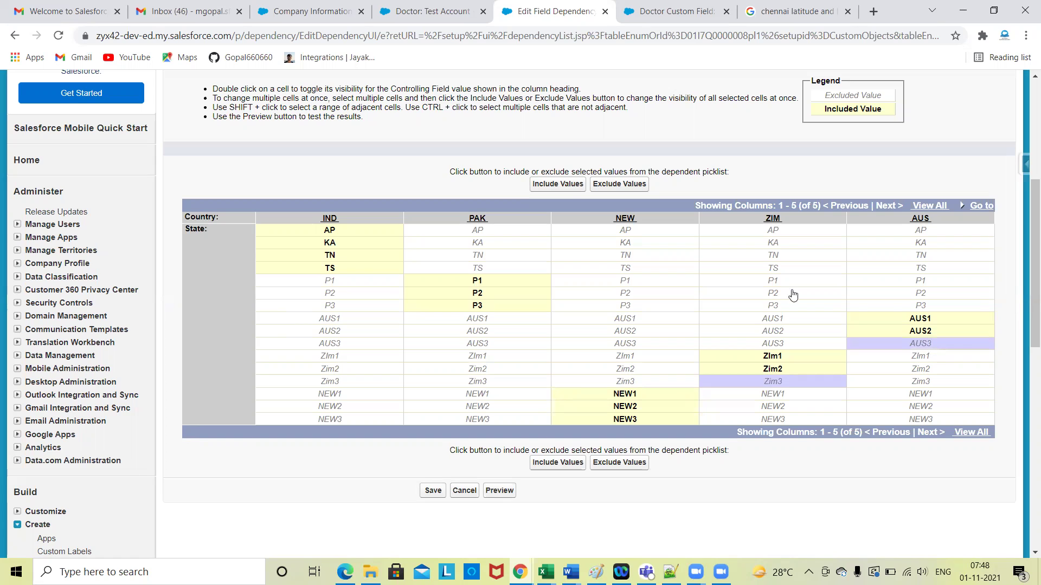
{"action": "left_click", "coordinate": [570, 187]}
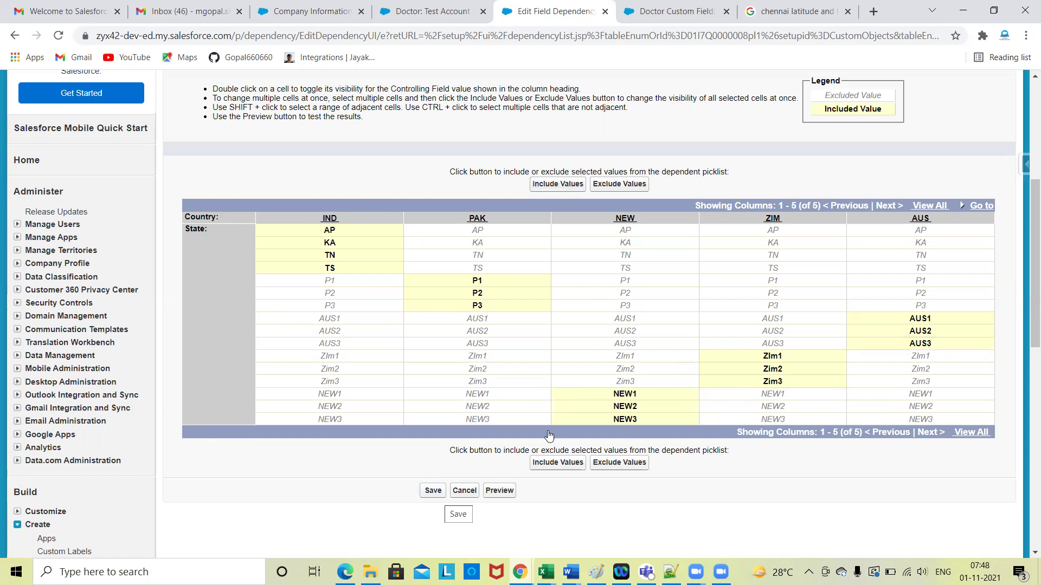
{"action": "left_click", "coordinate": [433, 490]}
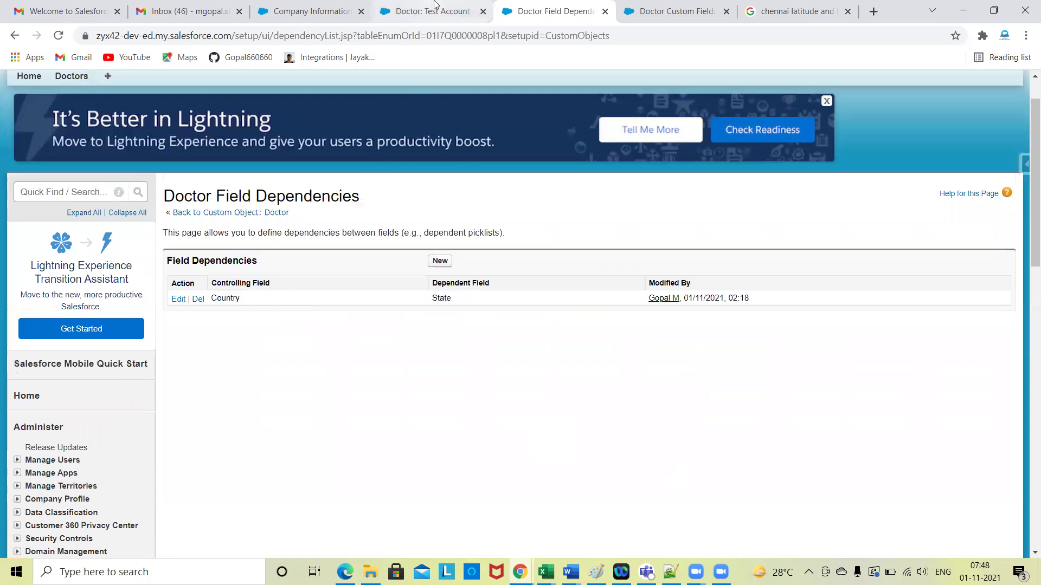
Step: Reload the Test Account doctor record, set Country to NEW with NEW1 as the chosen state, and save the record
{"action": "left_click", "coordinate": [433, 6]}
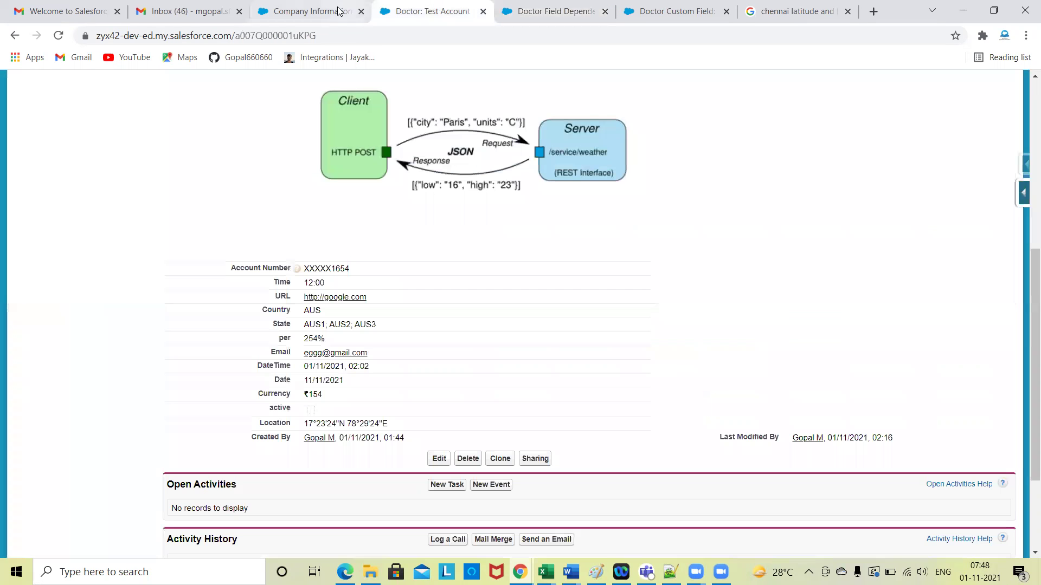
{"action": "left_click", "coordinate": [60, 36]}
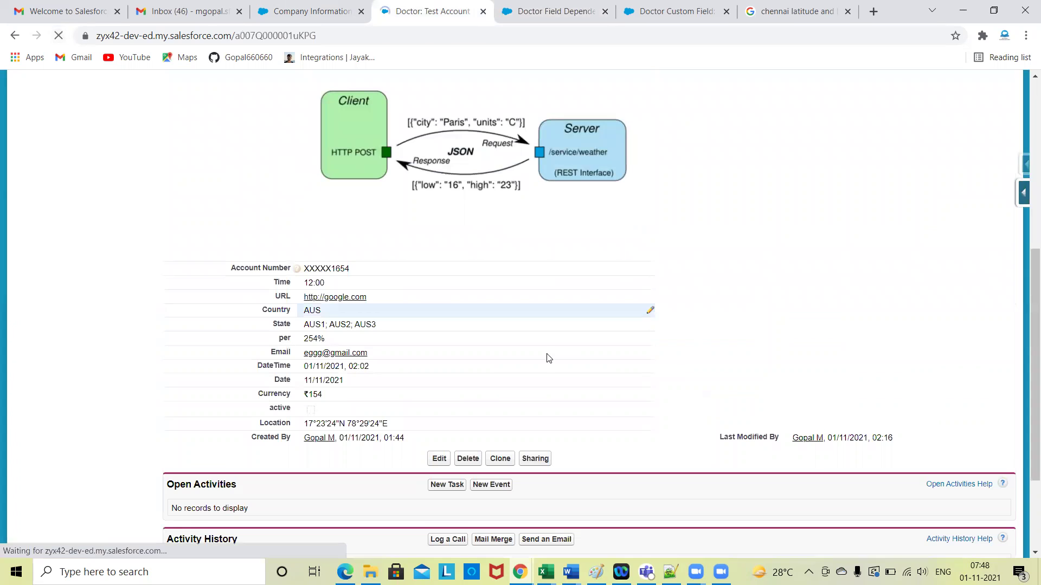
{"action": "scroll", "coordinate": [657, 409], "scroll_direction": "down", "scroll_amount": 2}
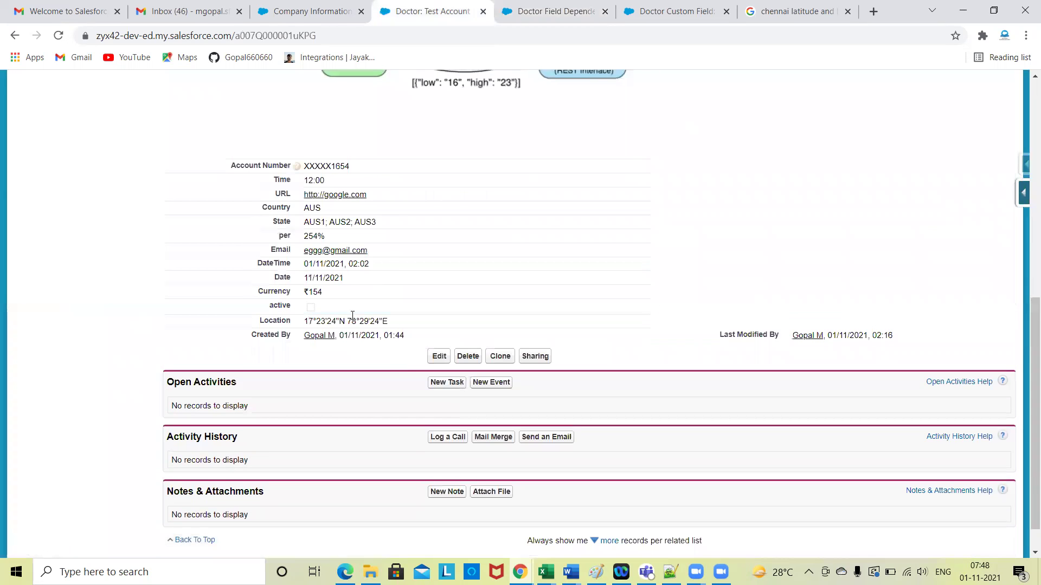
{"action": "double_click", "coordinate": [363, 215]}
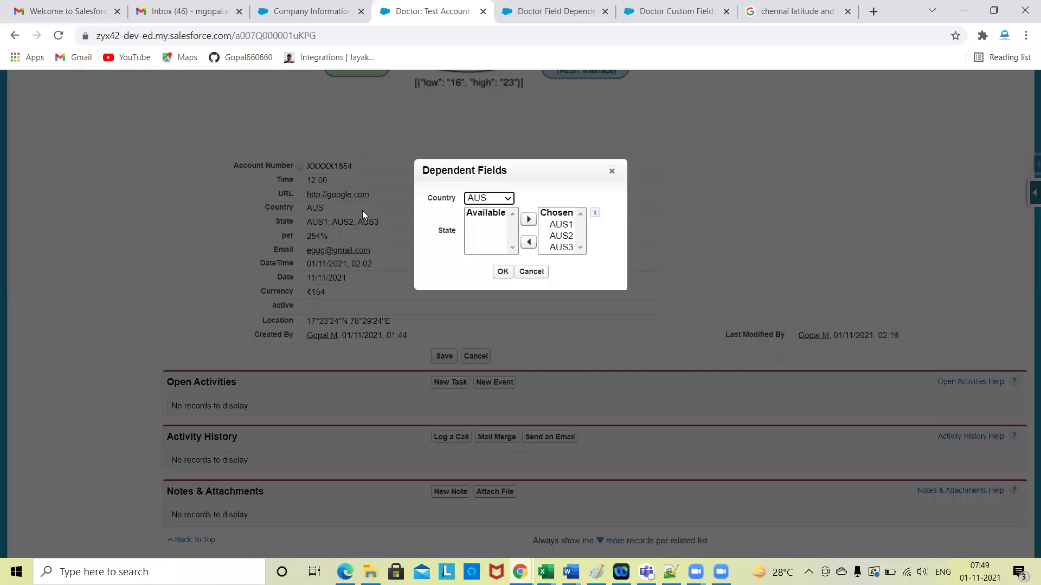
{"action": "left_click", "coordinate": [487, 199]}
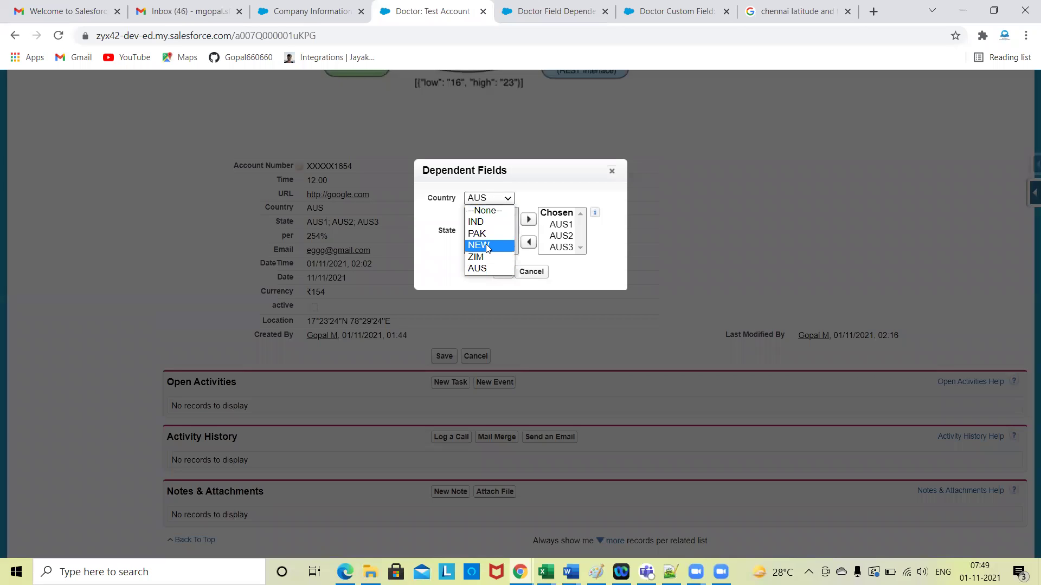
{"action": "left_click", "coordinate": [485, 245]}
{"action": "left_click", "coordinate": [494, 226]}
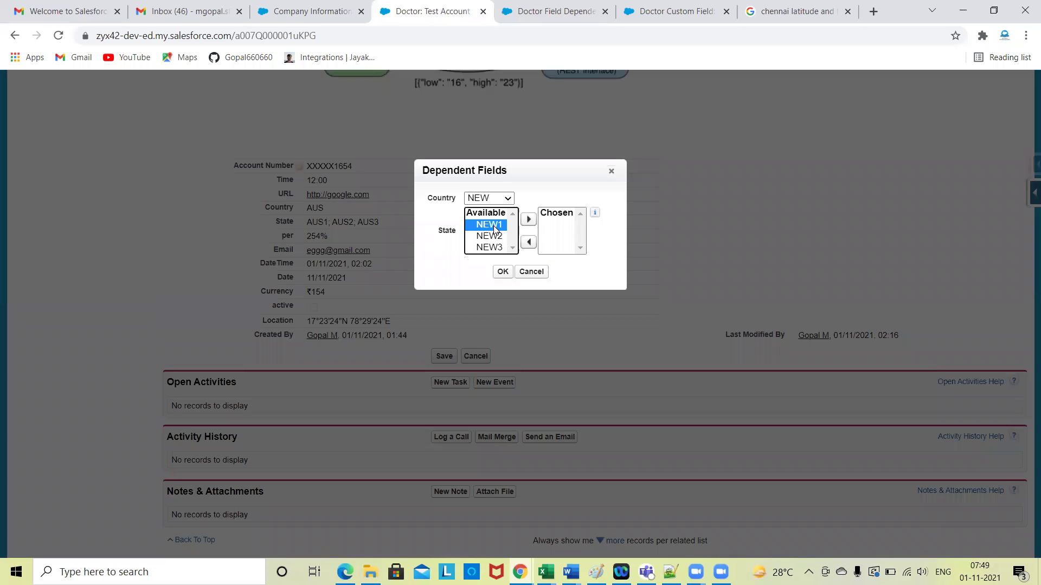
{"action": "left_click", "coordinate": [529, 220]}
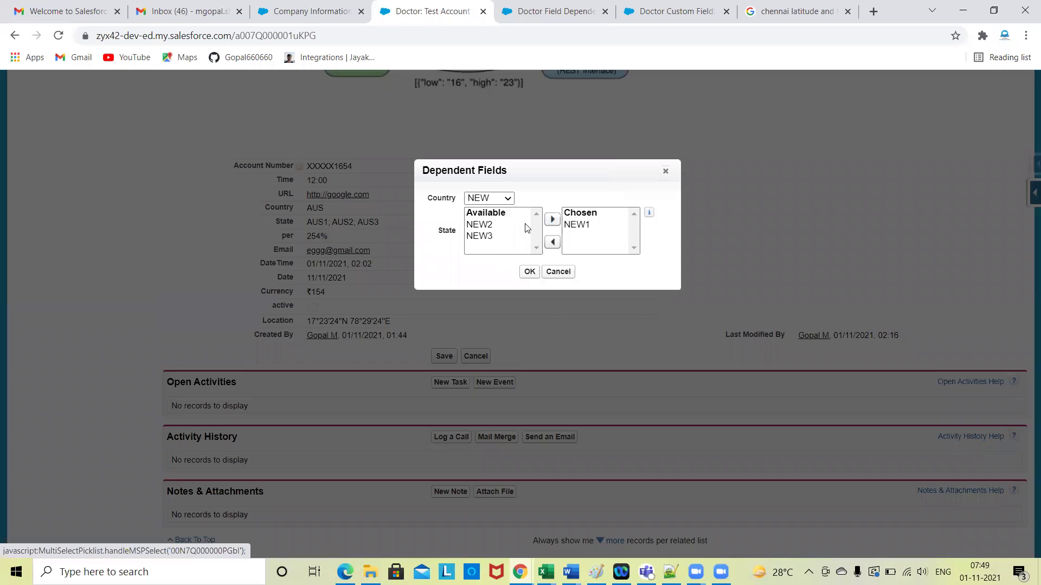
{"action": "left_click", "coordinate": [529, 272]}
{"action": "left_click", "coordinate": [447, 362]}
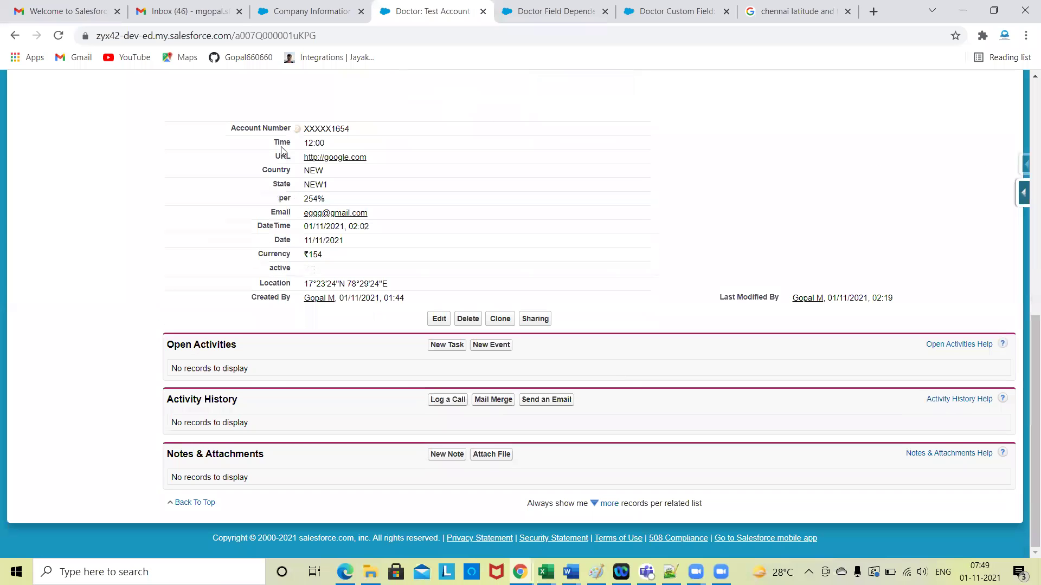
{"action": "double_click", "coordinate": [281, 184]}
{"action": "double_click", "coordinate": [283, 197]}
{"action": "scroll", "coordinate": [855, 367], "scroll_direction": "up", "scroll_amount": 8}
{"action": "scroll", "coordinate": [860, 401], "scroll_direction": "down", "scroll_amount": 5}
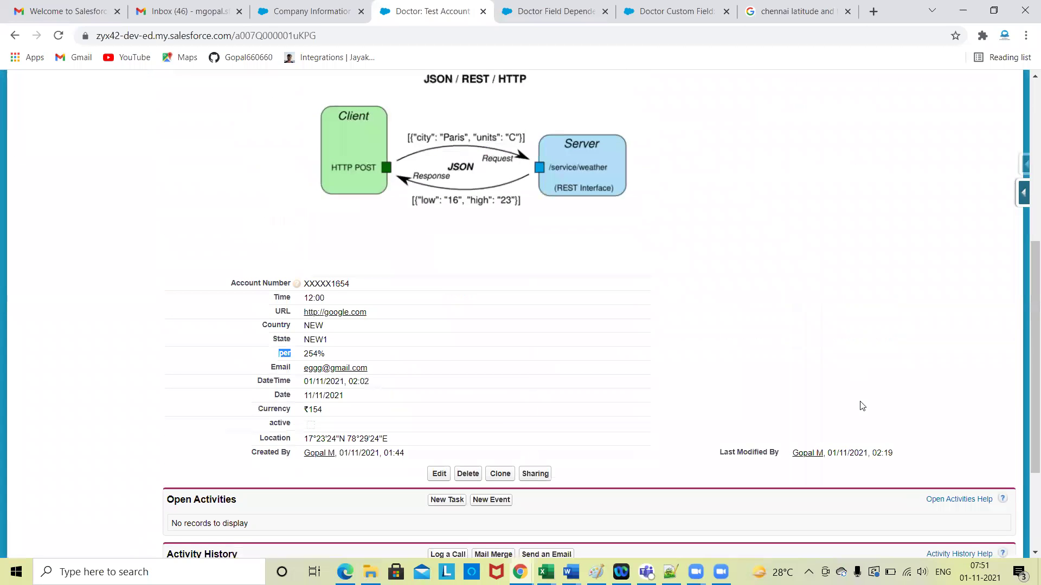
Step: Open the Doctor object's page layout for editing from the Test Account record
{"action": "scroll", "coordinate": [862, 406], "scroll_direction": "up", "scroll_amount": 6}
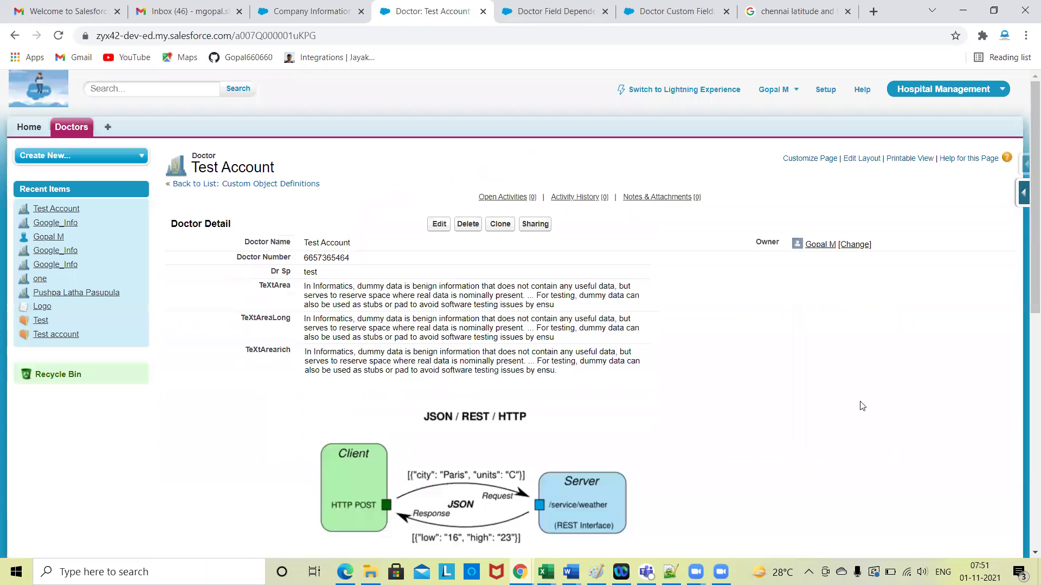
{"action": "left_click", "coordinate": [863, 162]}
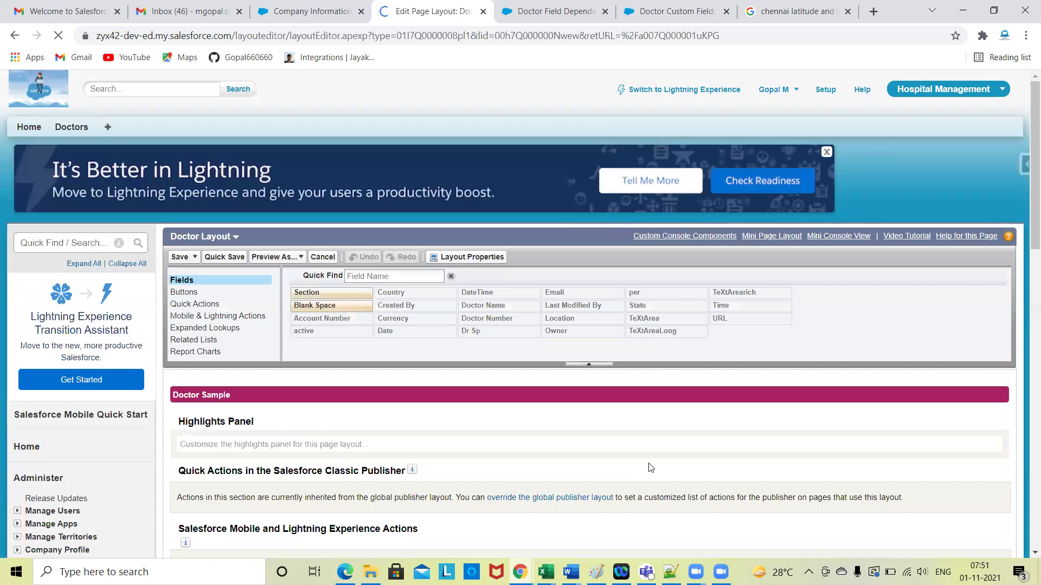
Step: Move the Email, DateTime, Date and per fields into the second column of the Information section, in that order below Owner
{"action": "scroll", "coordinate": [651, 468], "scroll_direction": "down", "scroll_amount": 10}
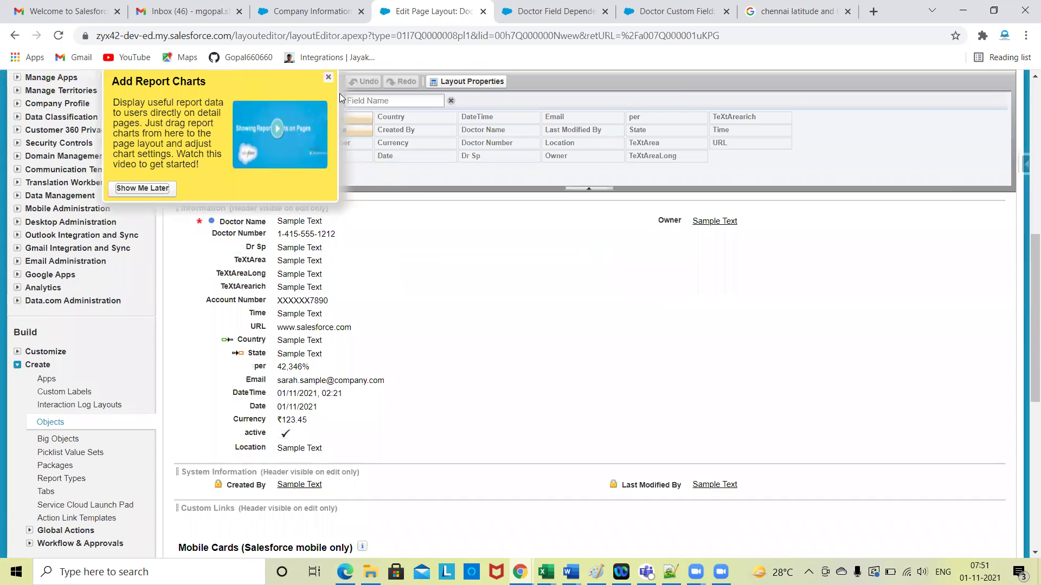
{"action": "left_click", "coordinate": [328, 77]}
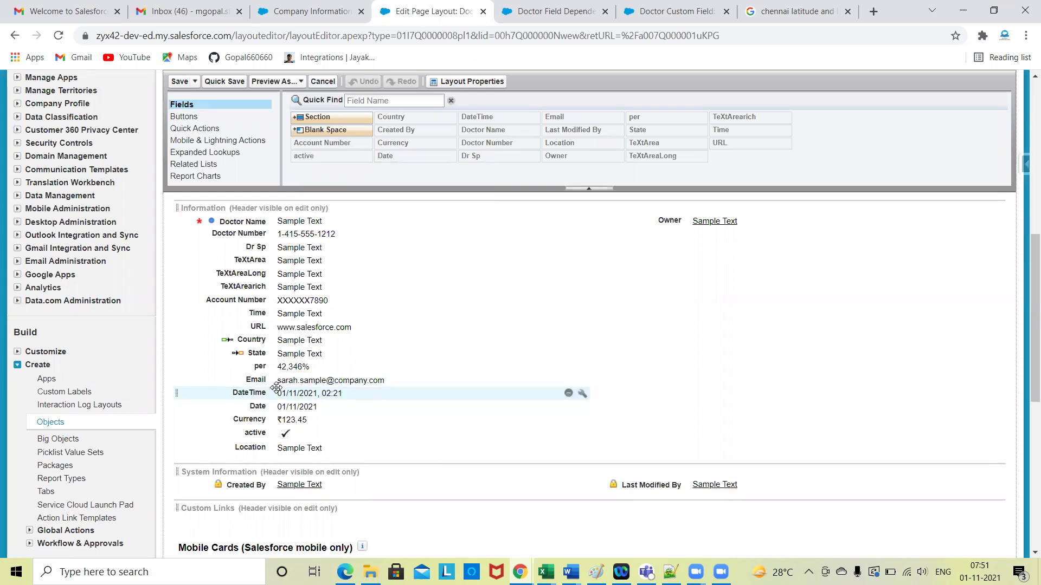
{"action": "left_click_drag", "start_coordinate": [276, 380], "coordinate": [736, 309]}
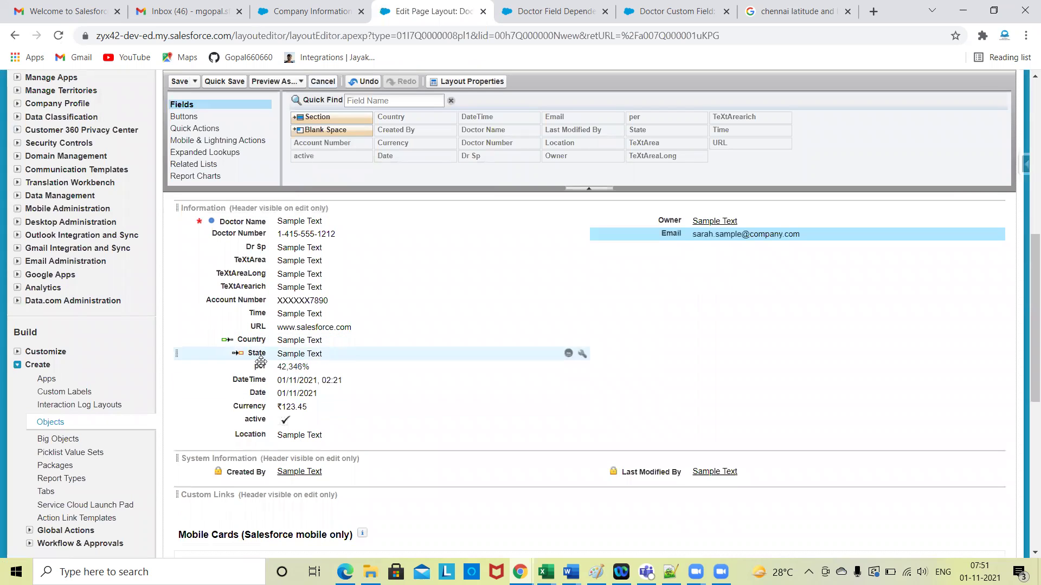
{"action": "left_click_drag", "start_coordinate": [259, 379], "coordinate": [749, 268]}
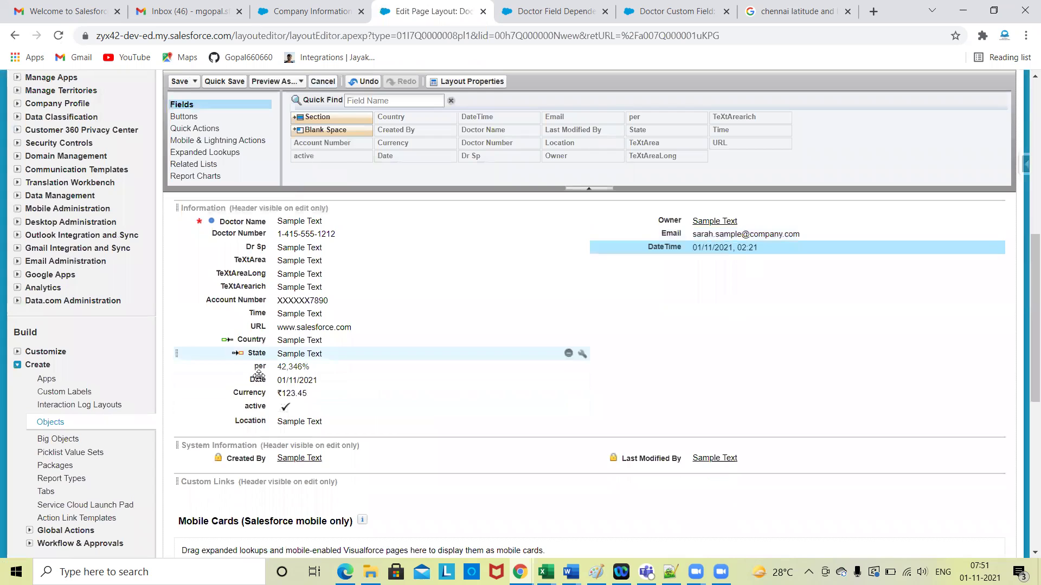
{"action": "left_click_drag", "start_coordinate": [259, 379], "coordinate": [701, 299]}
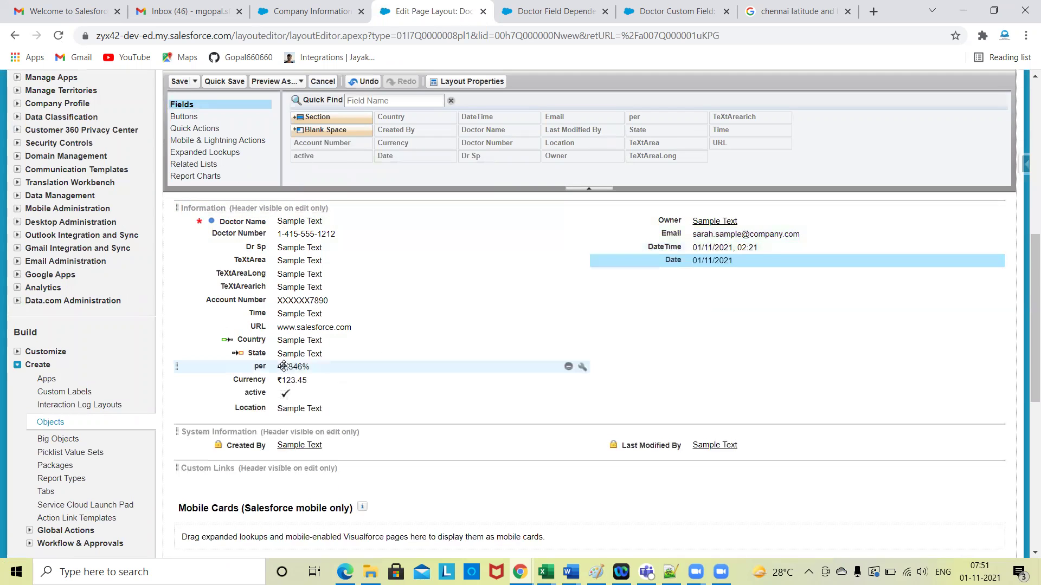
{"action": "left_click_drag", "start_coordinate": [283, 369], "coordinate": [726, 277]}
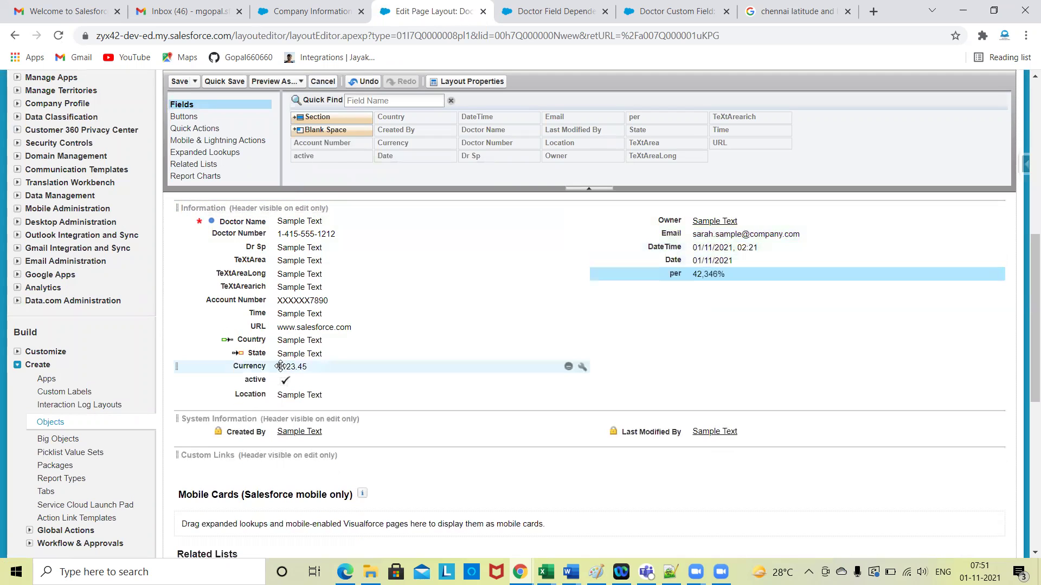
Step: Place Location, active and Currency below per in the Information section's second column, and save the page layout
{"action": "left_click_drag", "start_coordinate": [401, 368], "coordinate": [701, 290]}
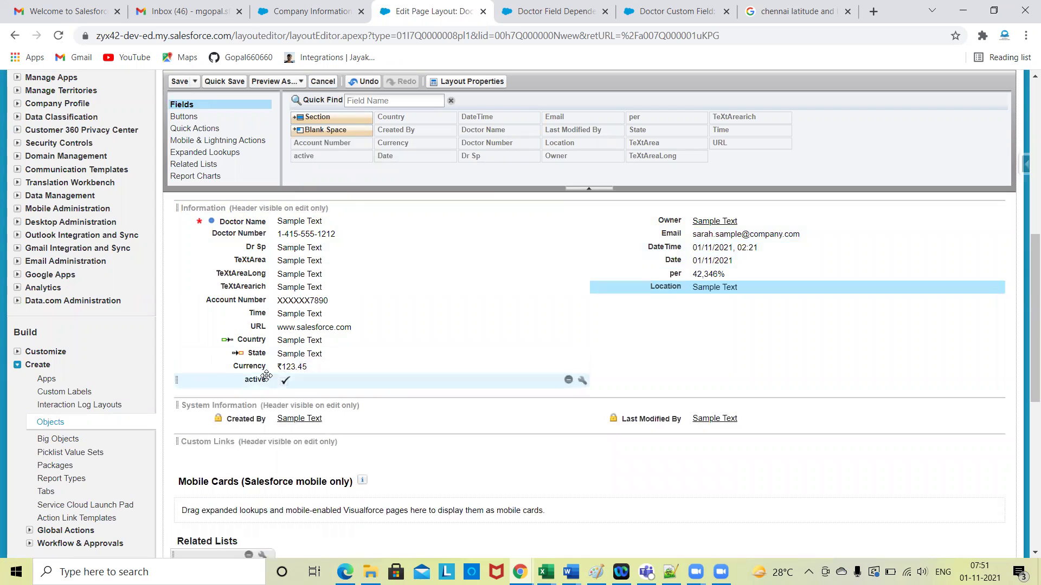
{"action": "left_click_drag", "start_coordinate": [263, 382], "coordinate": [689, 303]}
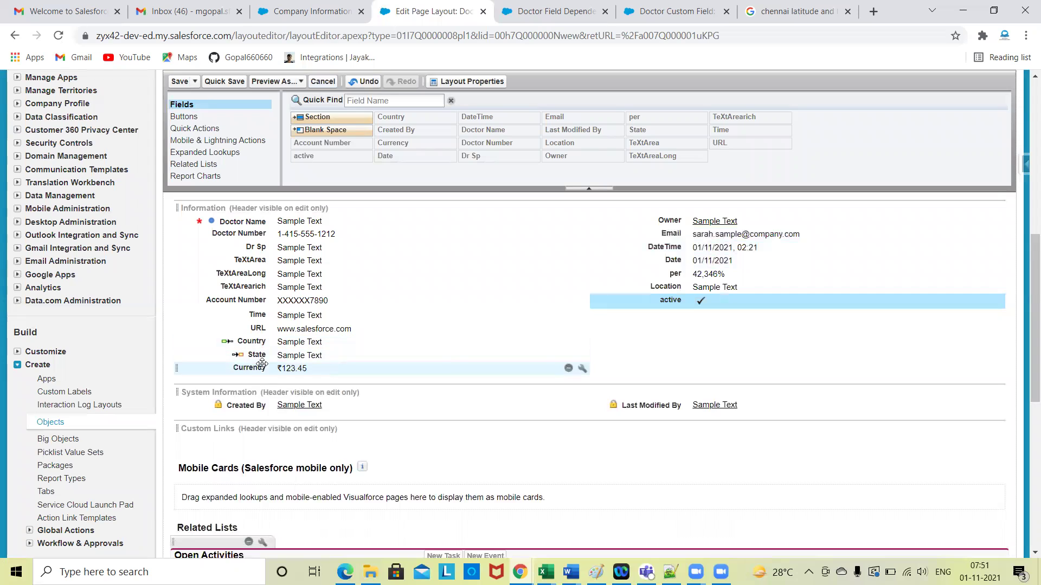
{"action": "left_click_drag", "start_coordinate": [265, 368], "coordinate": [689, 350]}
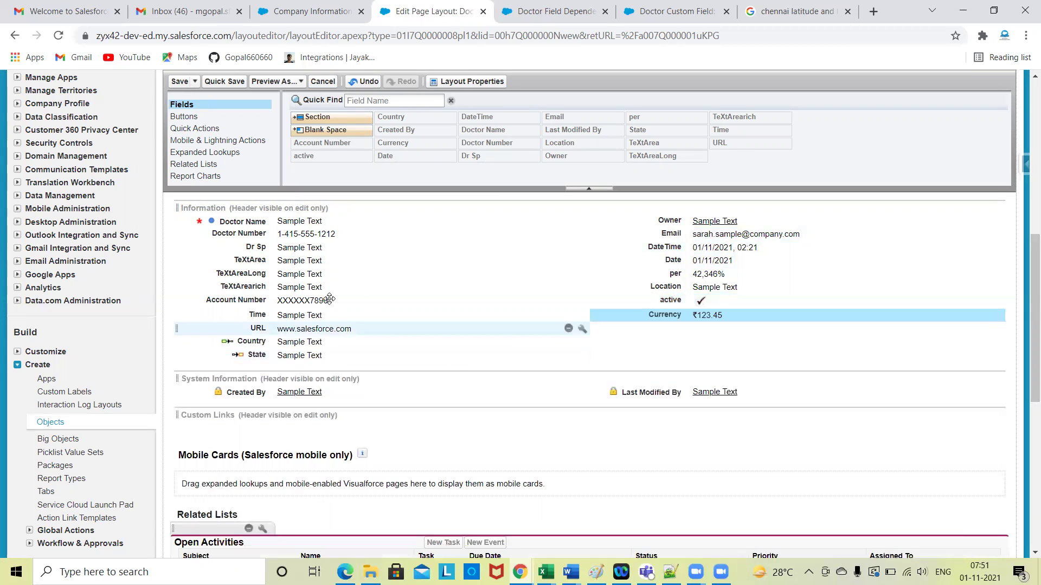
{"action": "left_click", "coordinate": [175, 82]}
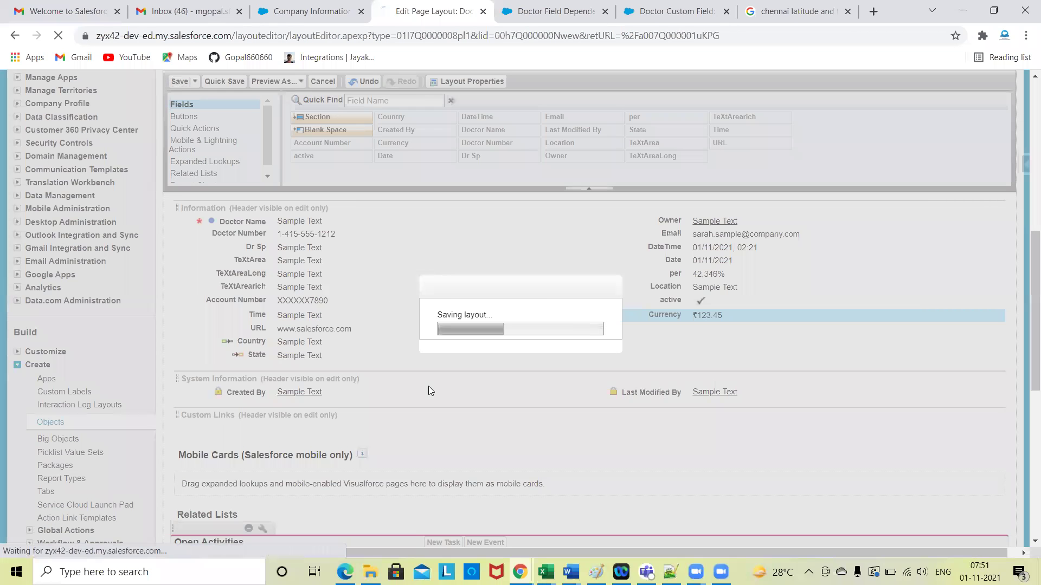
Step: Examine how the fields are arranged in two columns on the Test Account doctor record, including around the rich text image
{"action": "scroll", "coordinate": [616, 385], "scroll_direction": "down", "scroll_amount": 3}
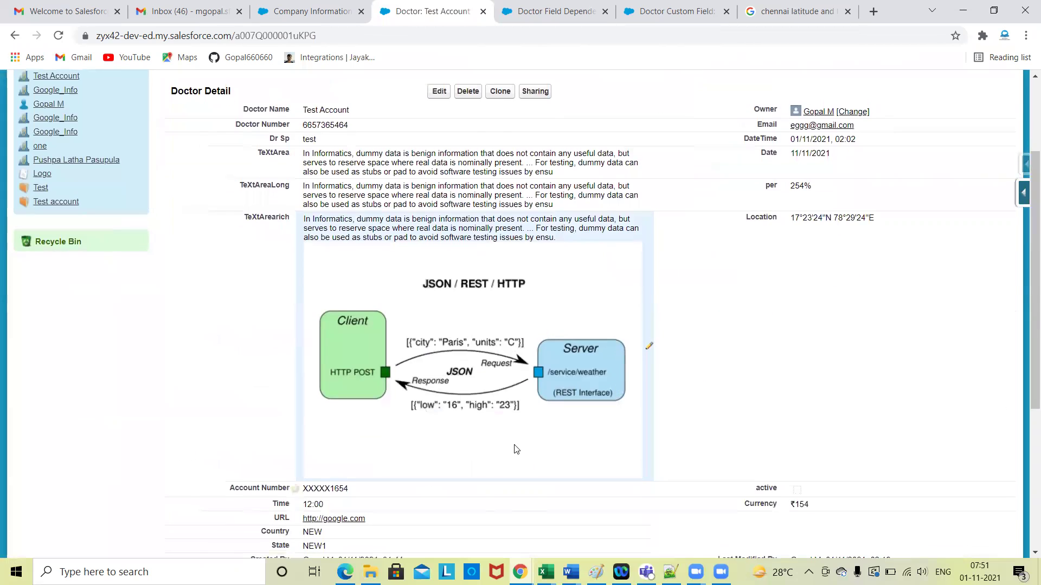
{"action": "scroll", "coordinate": [517, 450], "scroll_direction": "down", "scroll_amount": 3}
{"action": "scroll", "coordinate": [384, 340], "scroll_direction": "up", "scroll_amount": 3}
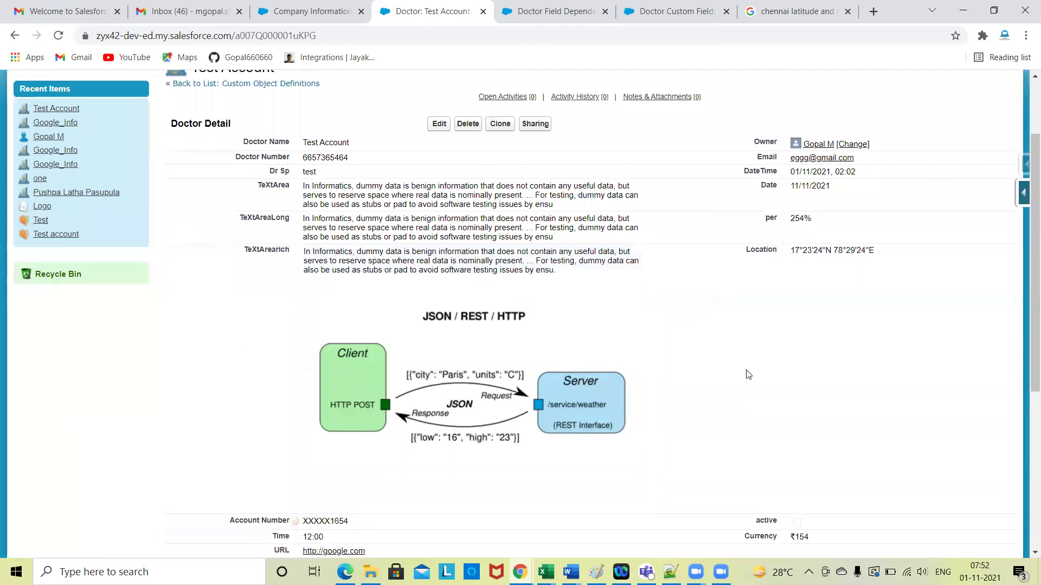
{"action": "scroll", "coordinate": [746, 372], "scroll_direction": "down", "scroll_amount": 1}
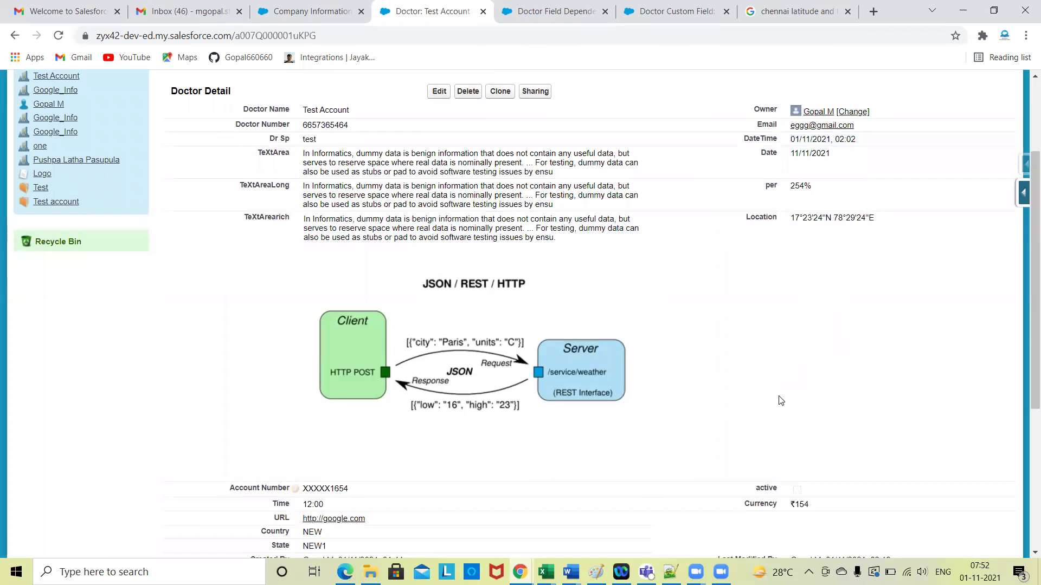
{"action": "scroll", "coordinate": [596, 398], "scroll_direction": "down", "scroll_amount": 3}
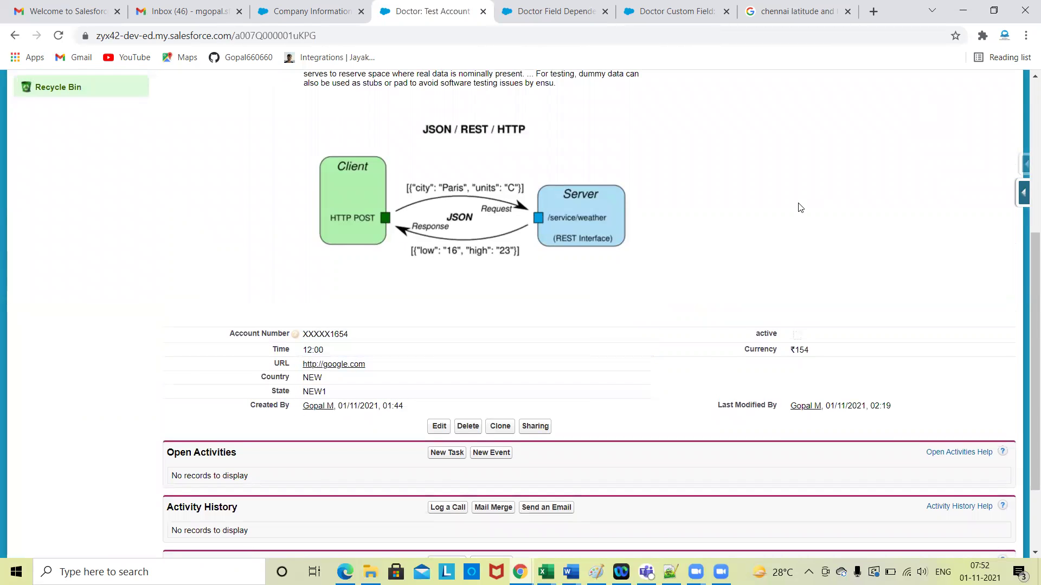
{"action": "scroll", "coordinate": [774, 428], "scroll_direction": "up", "scroll_amount": 5}
{"action": "scroll", "coordinate": [773, 428], "scroll_direction": "down", "scroll_amount": 5}
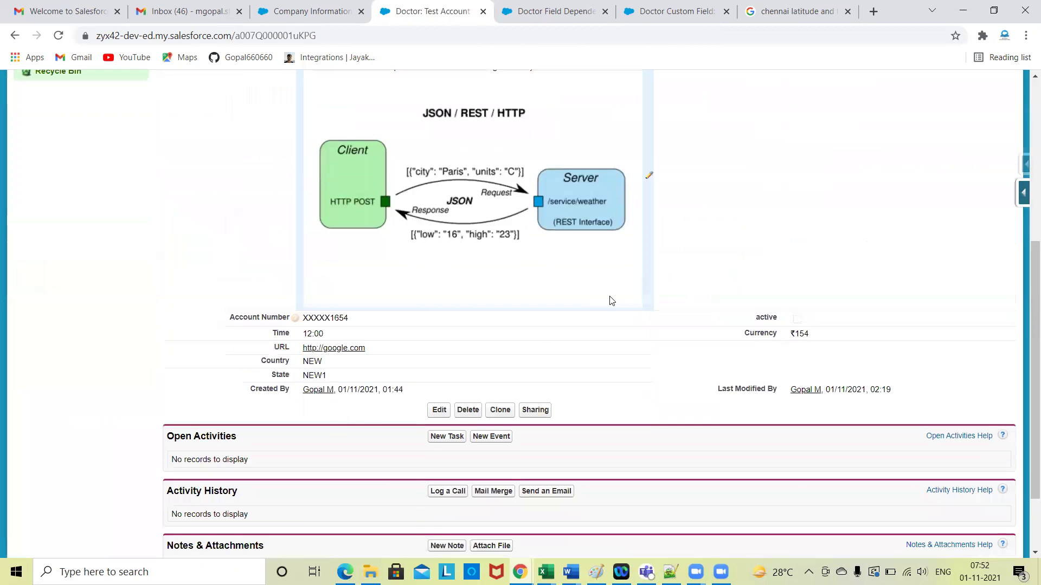
{"action": "scroll", "coordinate": [609, 297], "scroll_direction": "up", "scroll_amount": 3}
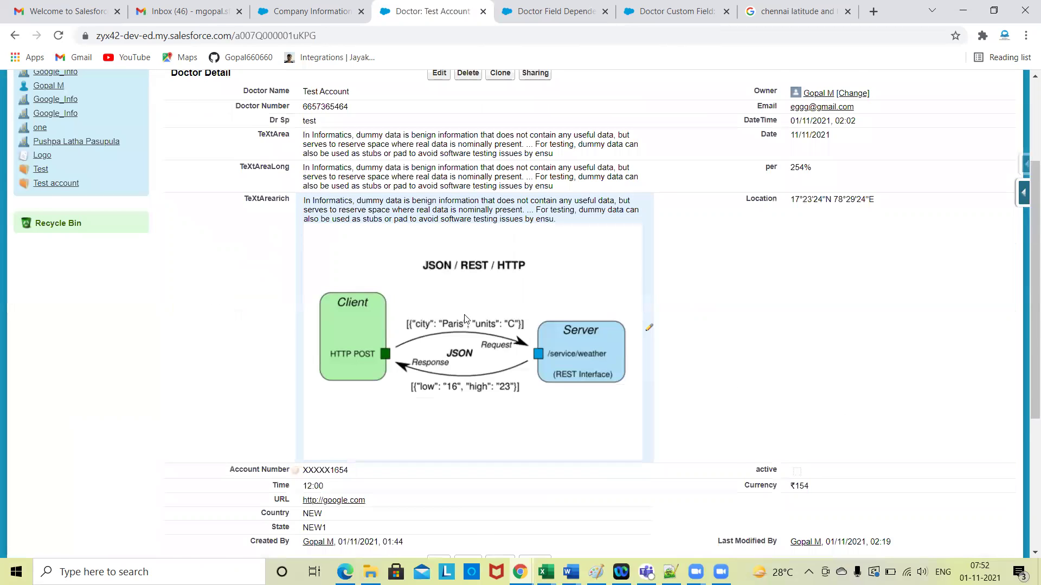
{"action": "scroll", "coordinate": [468, 320], "scroll_direction": "down", "scroll_amount": 1}
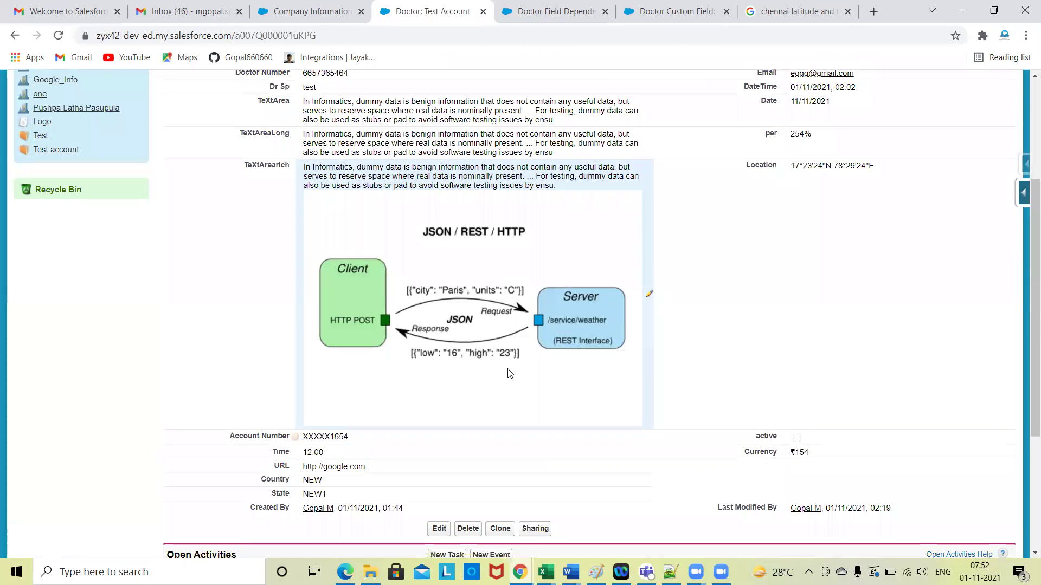
Step: Reopen the Doctor page layout, move TeXtArearich below State and URL into the second column above Currency, and save the layout
{"action": "scroll", "coordinate": [844, 232], "scroll_direction": "up", "scroll_amount": 3}
{"action": "left_click", "coordinate": [858, 162]}
{"action": "scroll", "coordinate": [519, 385], "scroll_direction": "down", "scroll_amount": 15}
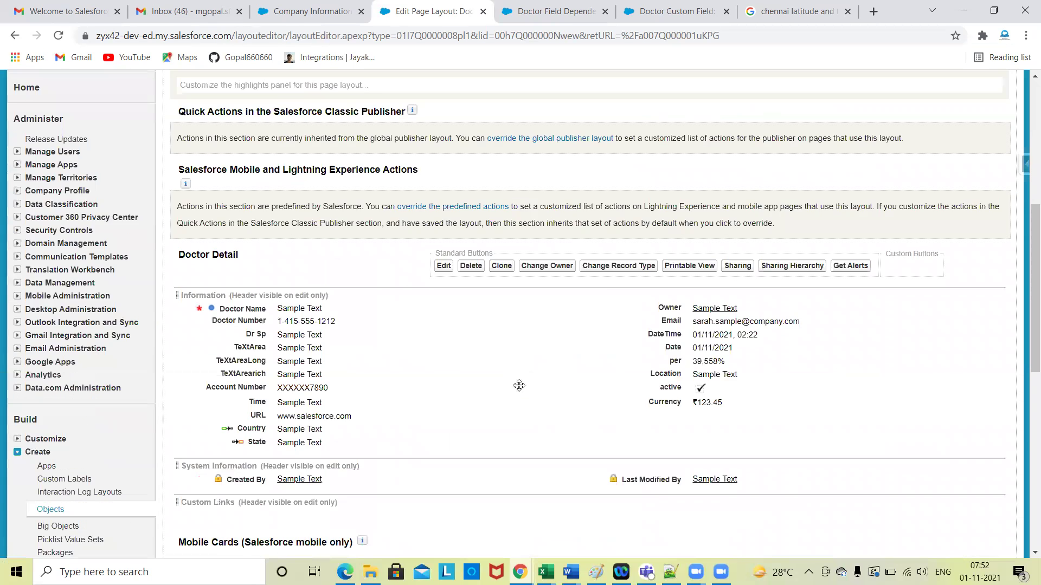
{"action": "left_click", "coordinate": [288, 259]}
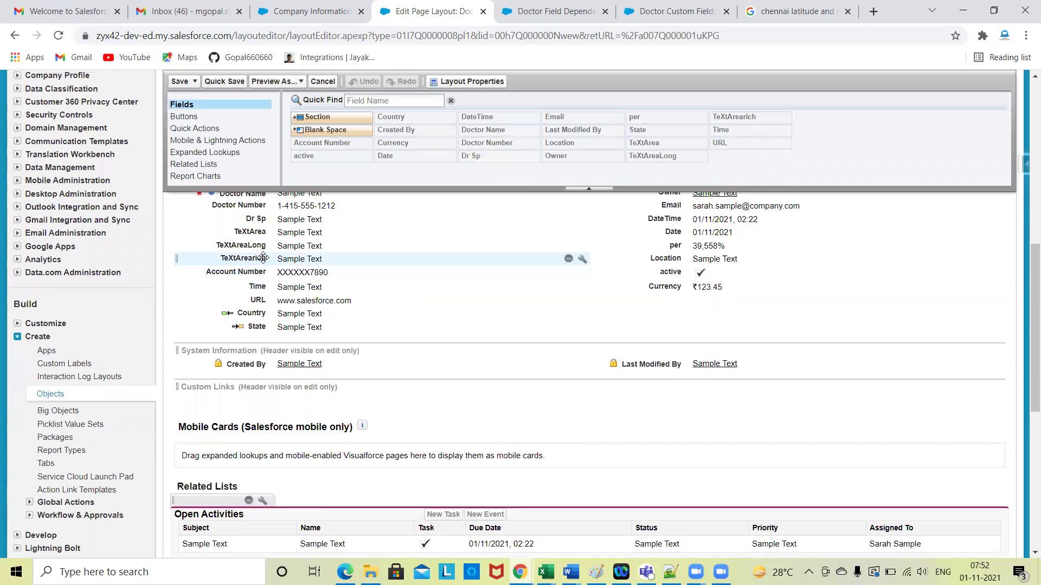
{"action": "left_click_drag", "start_coordinate": [288, 314], "coordinate": [302, 338]}
{"action": "left_click_drag", "start_coordinate": [306, 287], "coordinate": [675, 285]}
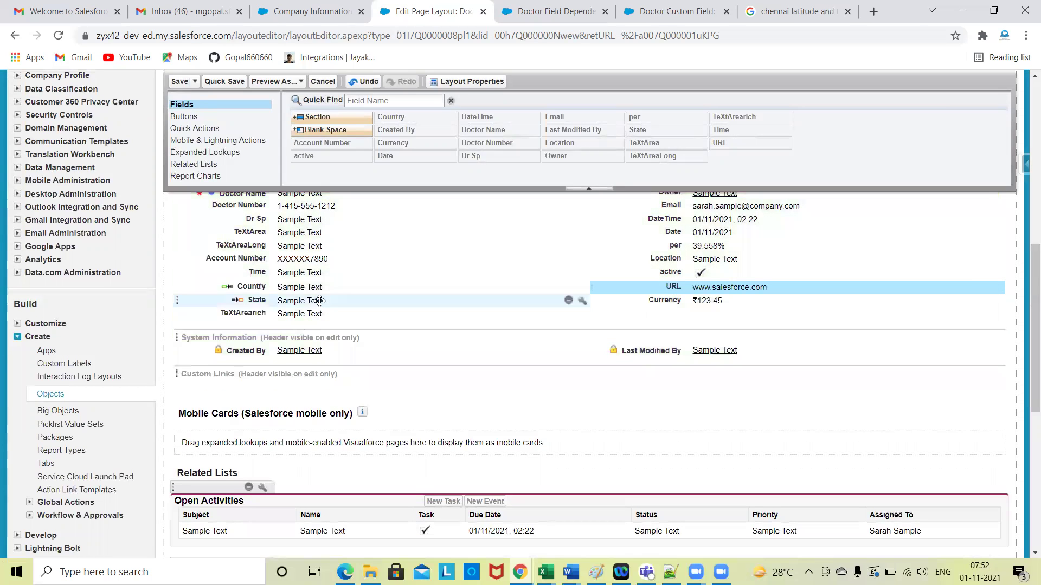
{"action": "left_click", "coordinate": [179, 82]}
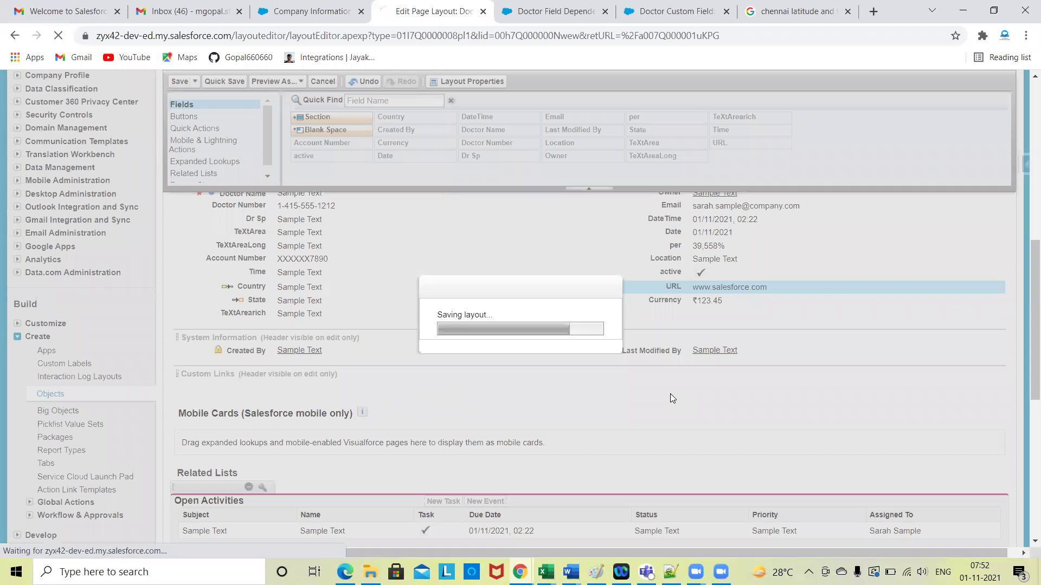
Step: Review the rearranged field positions on the Test Account record, from the top of the details down to the rich text image
{"action": "scroll", "coordinate": [835, 405], "scroll_direction": "up", "scroll_amount": 2}
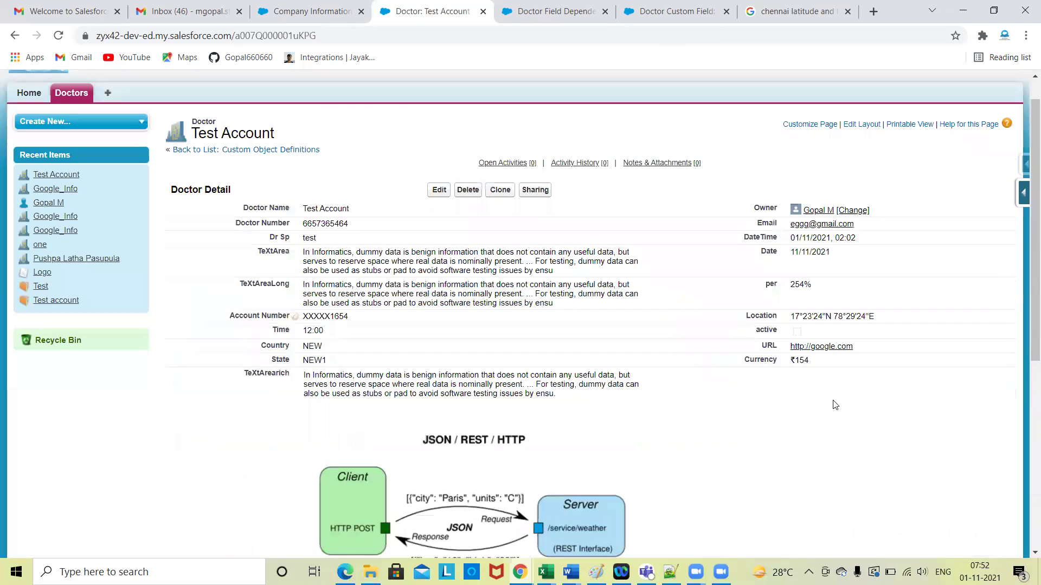
{"action": "scroll", "coordinate": [835, 406], "scroll_direction": "down", "scroll_amount": 3}
{"action": "scroll", "coordinate": [836, 406], "scroll_direction": "up", "scroll_amount": 1}
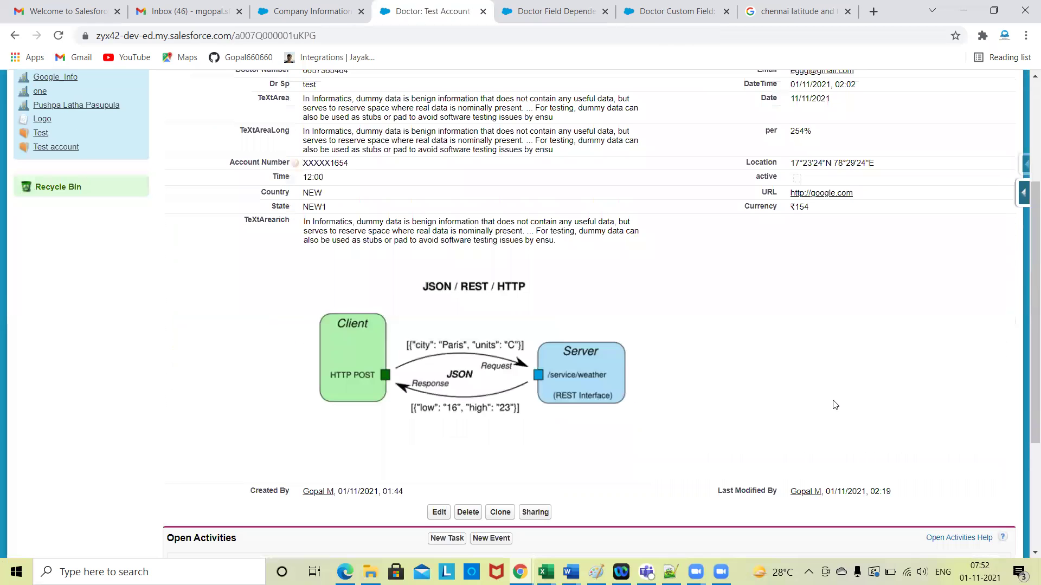
{"action": "scroll", "coordinate": [835, 406], "scroll_direction": "up", "scroll_amount": 2}
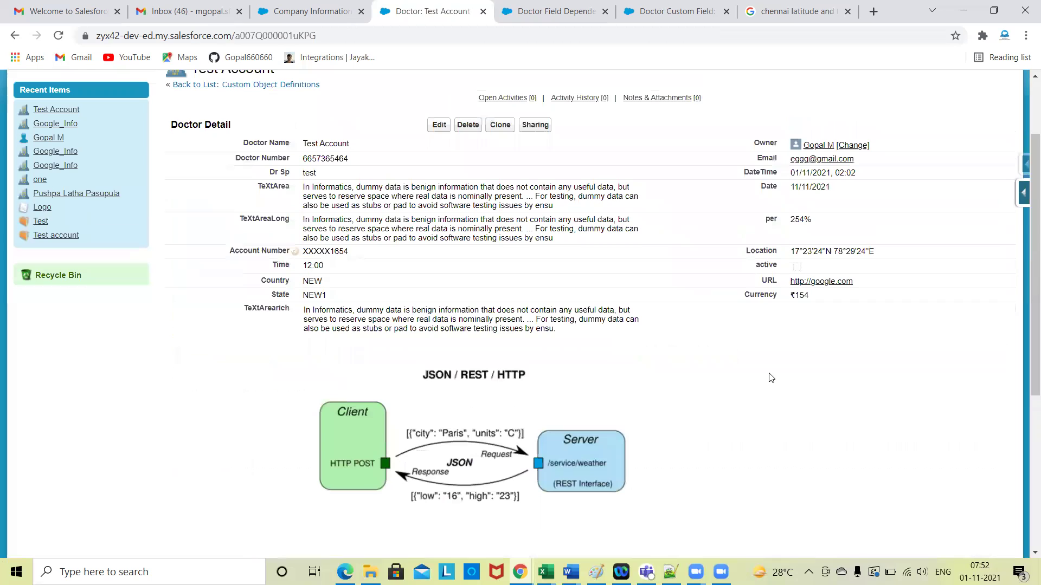
{"action": "scroll", "coordinate": [485, 302], "scroll_direction": "down", "scroll_amount": 1}
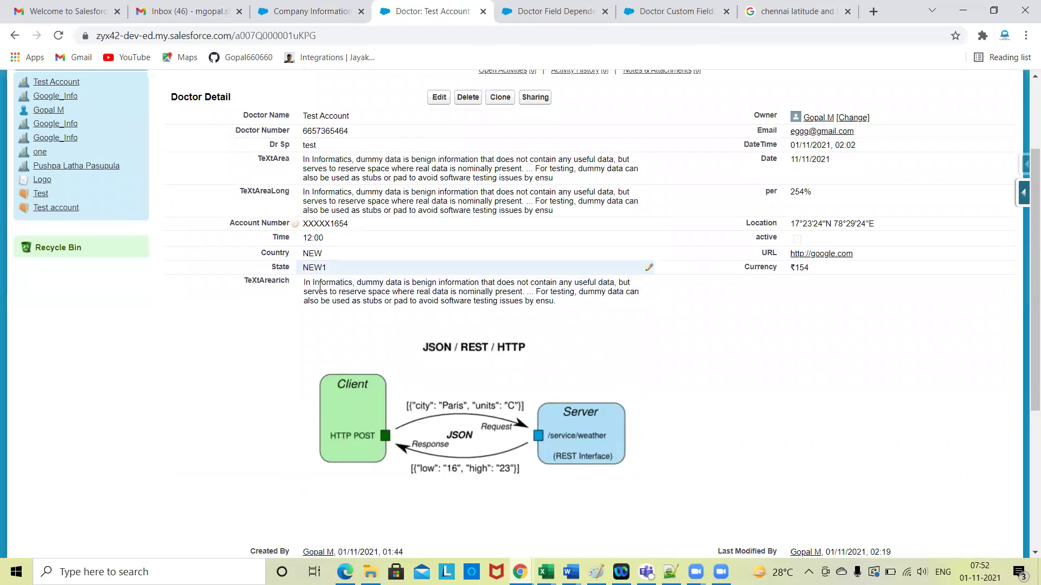
{"action": "scroll", "coordinate": [742, 335], "scroll_direction": "up", "scroll_amount": 3}
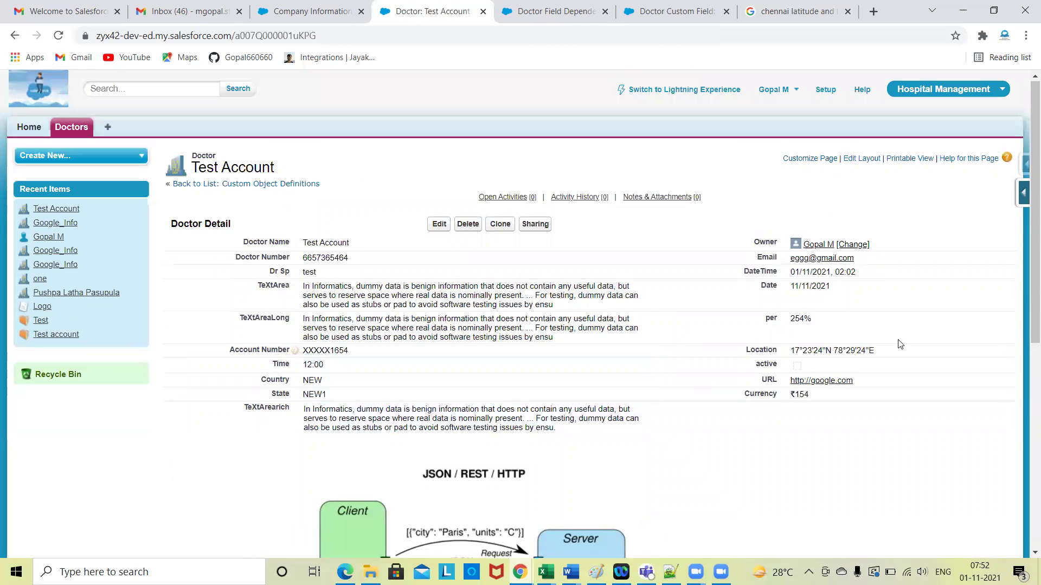
{"action": "scroll", "coordinate": [790, 406], "scroll_direction": "down", "scroll_amount": 2}
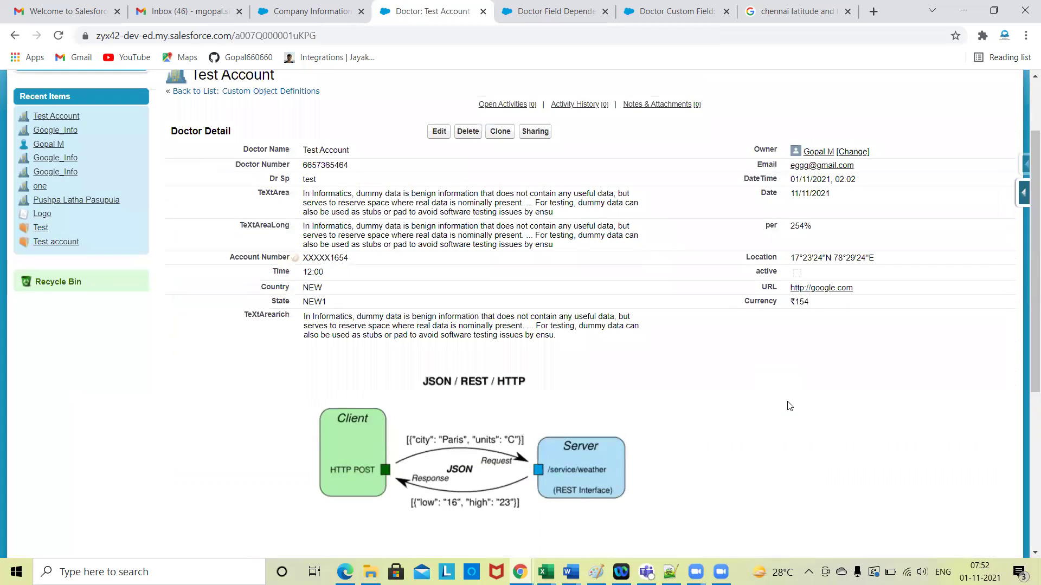
{"action": "scroll", "coordinate": [789, 406], "scroll_direction": "up", "scroll_amount": 2}
{"action": "scroll", "coordinate": [789, 406], "scroll_direction": "down", "scroll_amount": 1}
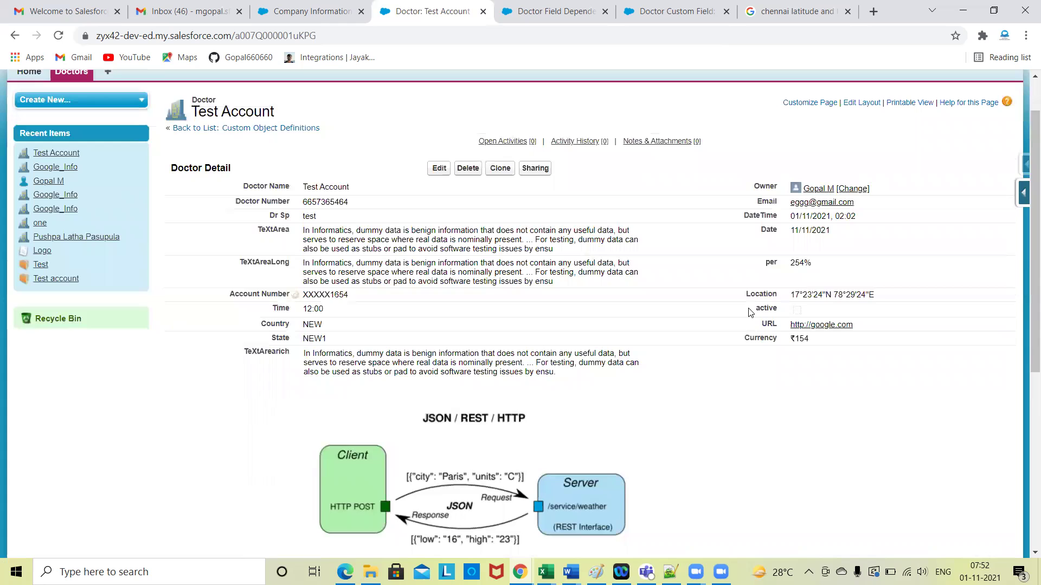
{"action": "scroll", "coordinate": [789, 406], "scroll_direction": "down", "scroll_amount": 3}
{"action": "scroll", "coordinate": [790, 366], "scroll_direction": "up", "scroll_amount": 4}
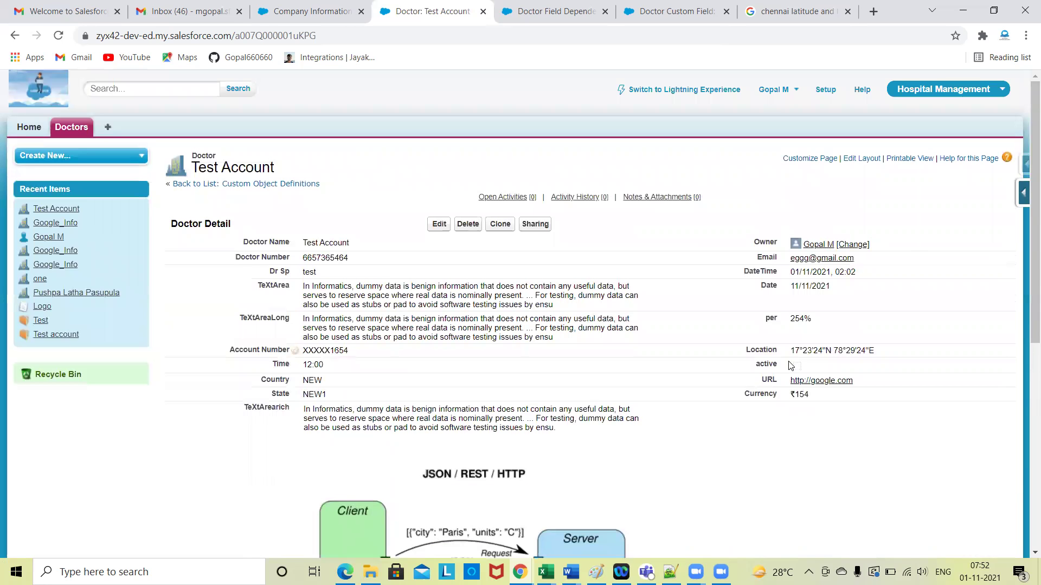
Step: Check the State field's picklist values and definition, and close its browser page
{"action": "left_click", "coordinate": [519, 8]}
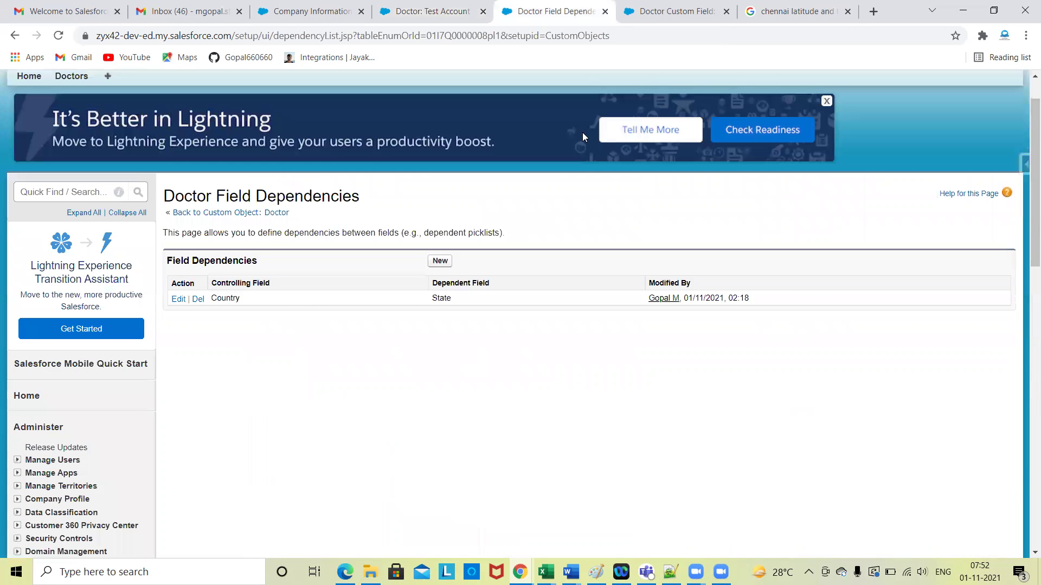
{"action": "left_click", "coordinate": [650, 13]}
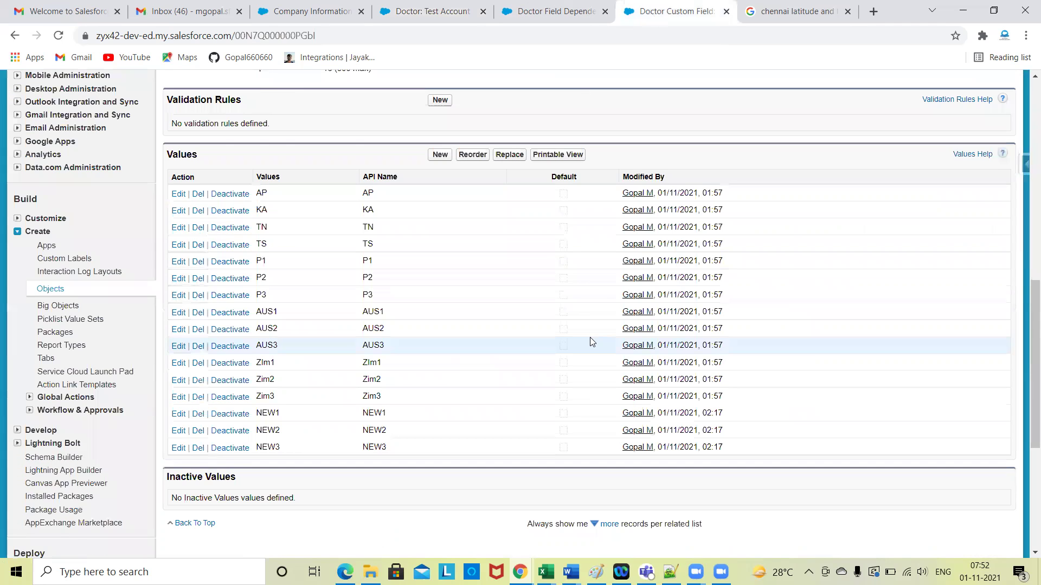
{"action": "scroll", "coordinate": [590, 337], "scroll_direction": "up", "scroll_amount": 1}
{"action": "scroll", "coordinate": [590, 337], "scroll_direction": "up", "scroll_amount": 10}
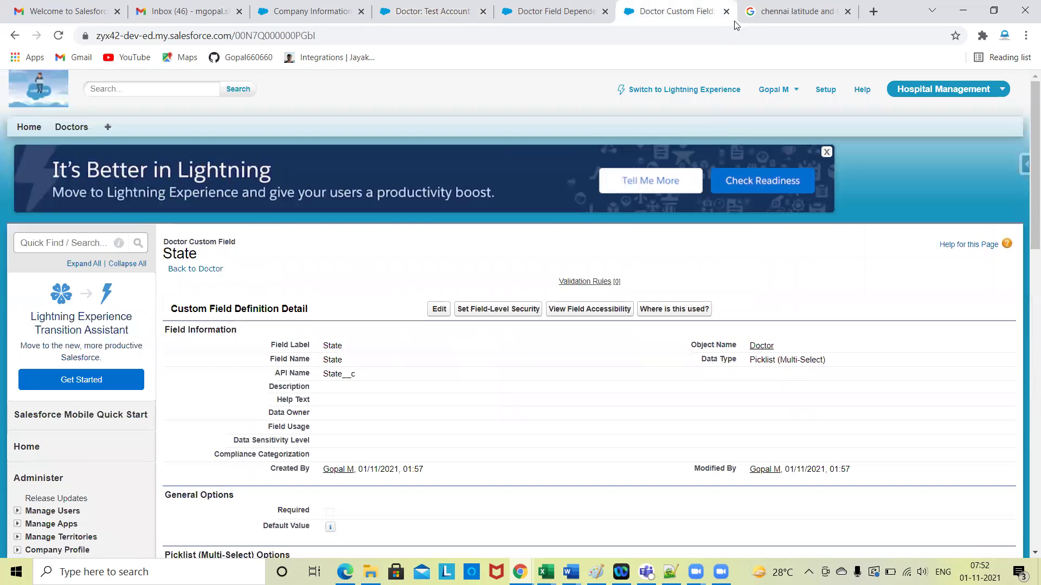
{"action": "left_click", "coordinate": [727, 12]}
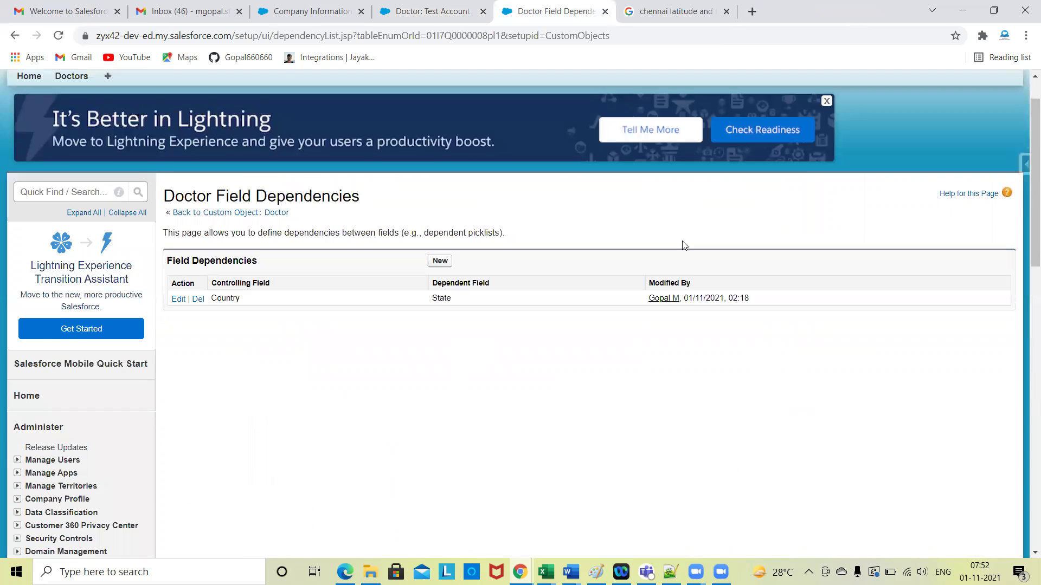
Step: Return from the field dependencies to the Doctor custom object and look through its custom fields list
{"action": "left_click", "coordinate": [179, 214]}
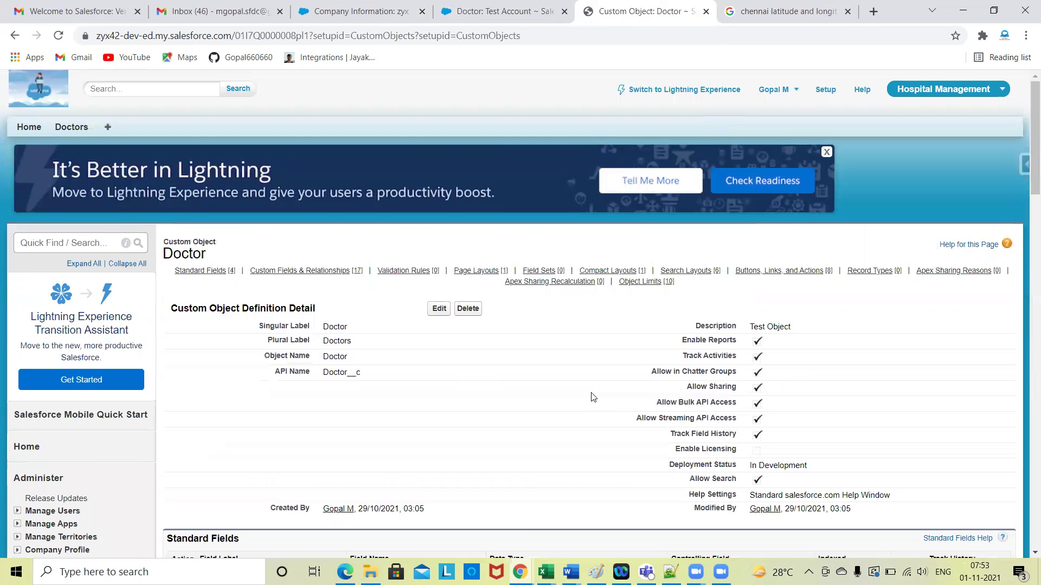
{"action": "scroll", "coordinate": [594, 404], "scroll_direction": "down", "scroll_amount": 4}
{"action": "scroll", "coordinate": [564, 335], "scroll_direction": "down", "scroll_amount": 7}
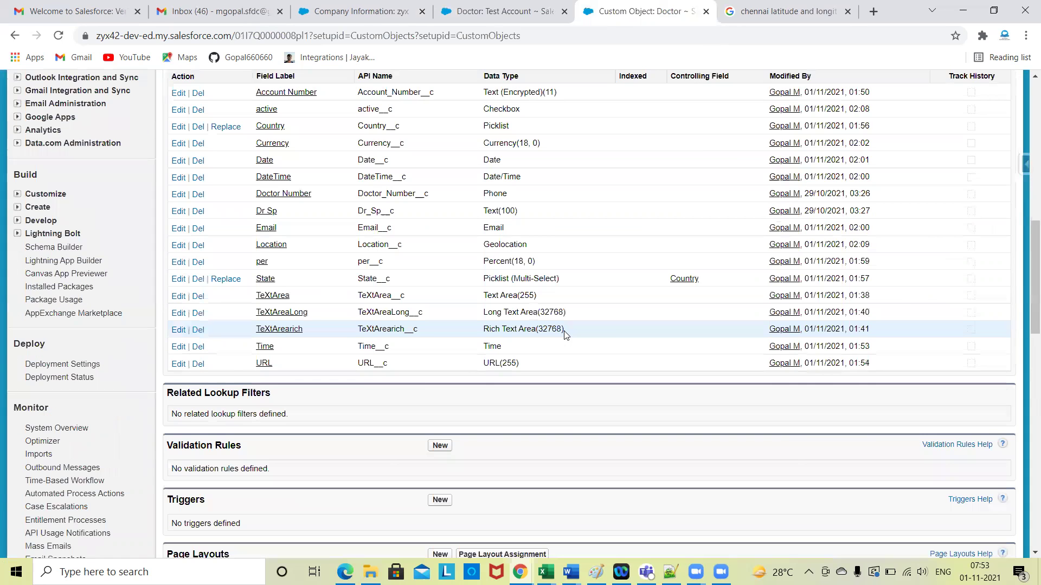
Step: Look over the Doctor object's custom fields and the Test Account record's details down to the rich text image
{"action": "scroll", "coordinate": [496, 312], "scroll_direction": "up", "scroll_amount": 6}
{"action": "scroll", "coordinate": [564, 428], "scroll_direction": "down", "scroll_amount": 2}
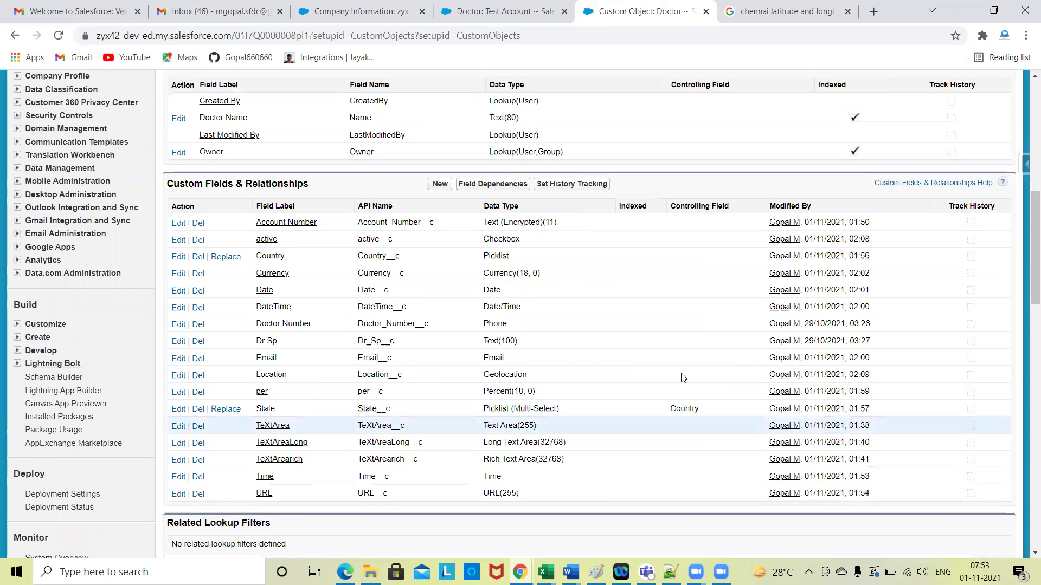
{"action": "left_click", "coordinate": [479, 5]}
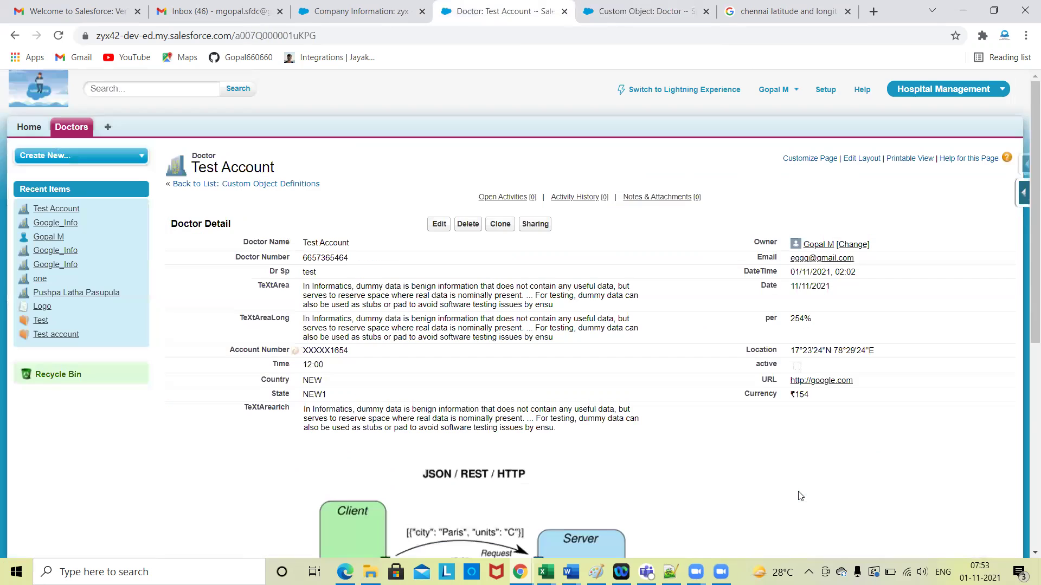
{"action": "scroll", "coordinate": [790, 498], "scroll_direction": "down", "scroll_amount": 3}
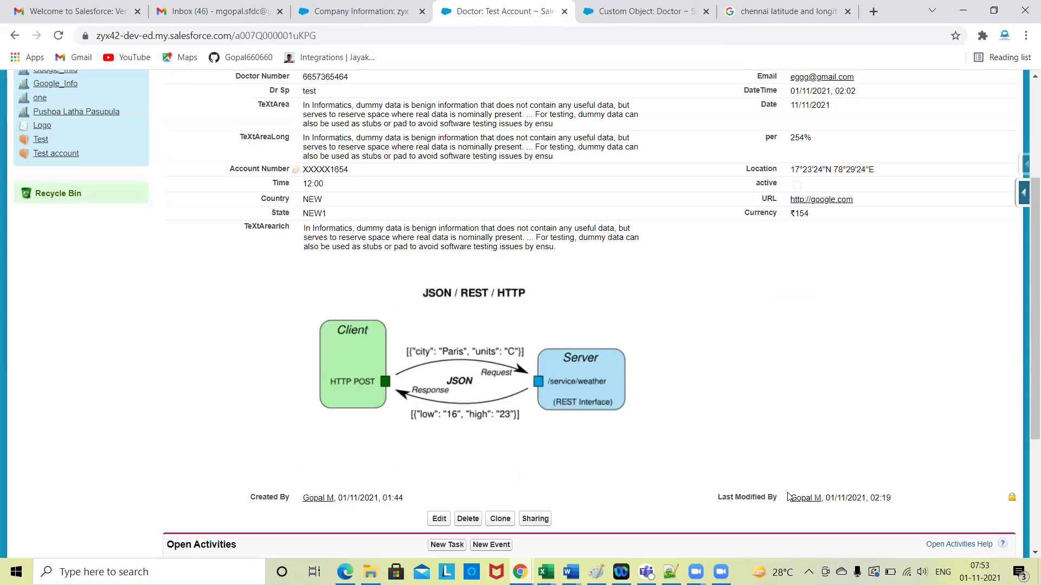
{"action": "scroll", "coordinate": [790, 497], "scroll_direction": "up", "scroll_amount": 2}
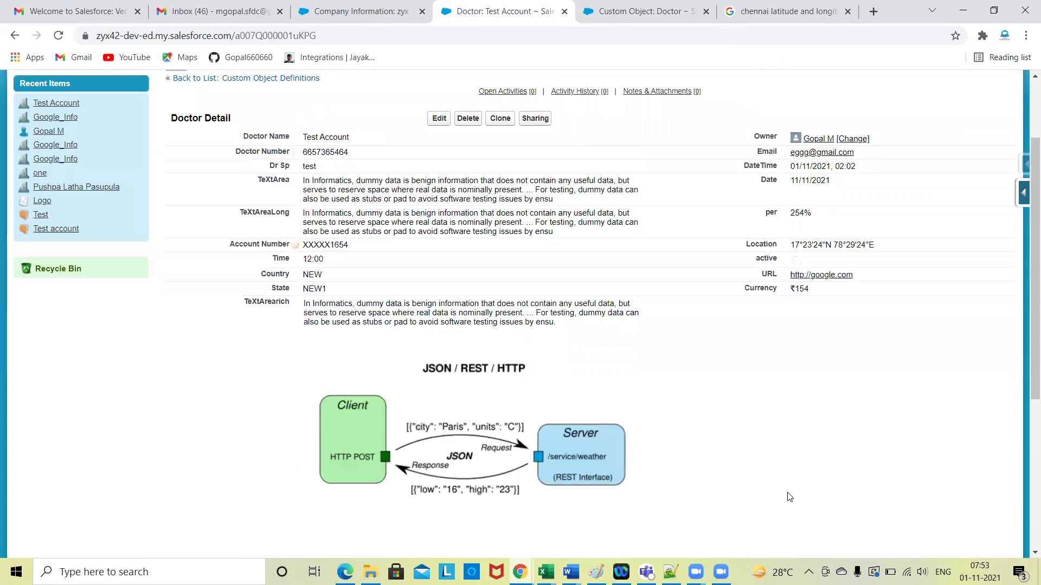
Step: Start a new custom field on the Doctor object and look through the available data types
{"action": "left_click", "coordinate": [671, 7]}
{"action": "left_click", "coordinate": [440, 186]}
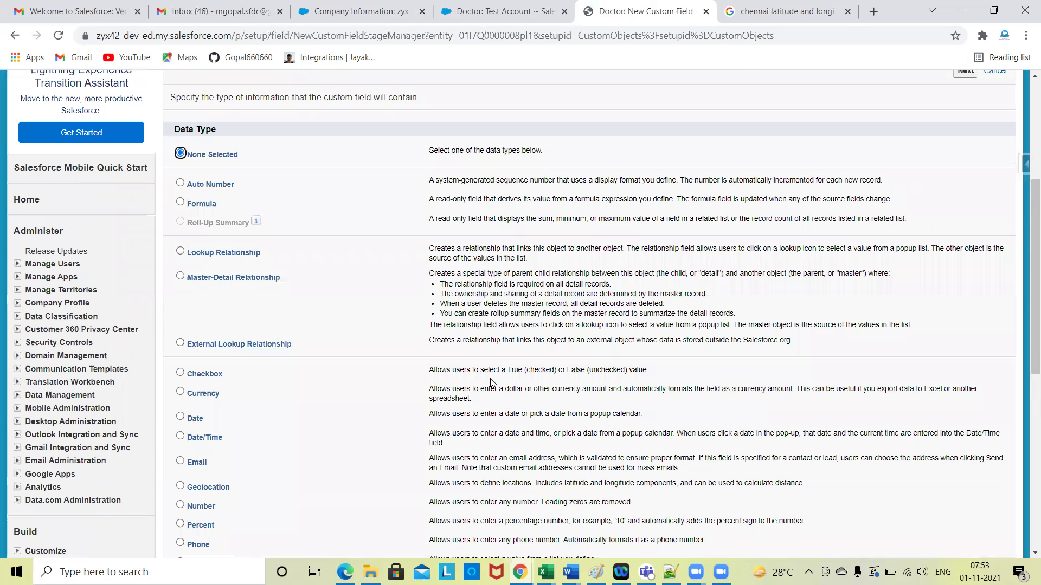
{"action": "scroll", "coordinate": [475, 104], "scroll_direction": "down", "scroll_amount": 3}
Step: Open the Test Account record for editing and review its fields, including the Country options
{"action": "key", "text": "ctrl+shift+Tab"}
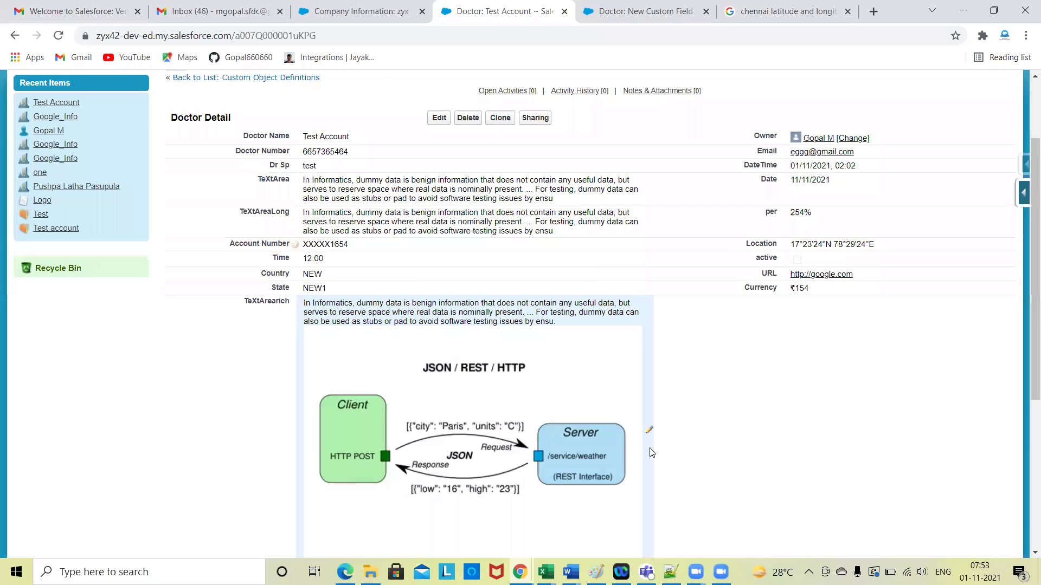
{"action": "scroll", "coordinate": [742, 325], "scroll_direction": "down", "scroll_amount": 3}
{"action": "scroll", "coordinate": [442, 91], "scroll_direction": "up", "scroll_amount": 2}
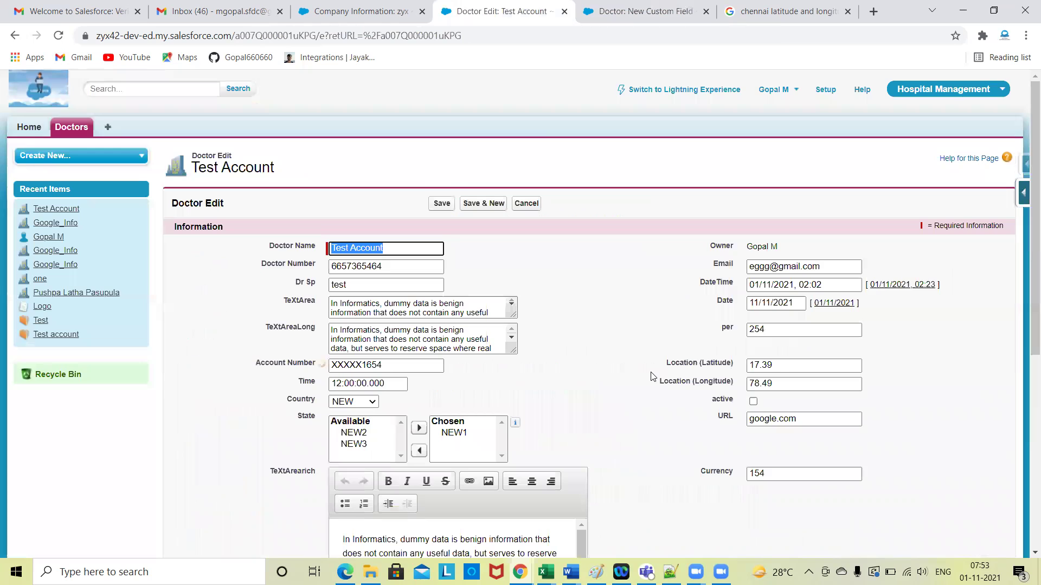
{"action": "scroll", "coordinate": [652, 375], "scroll_direction": "down", "scroll_amount": 6}
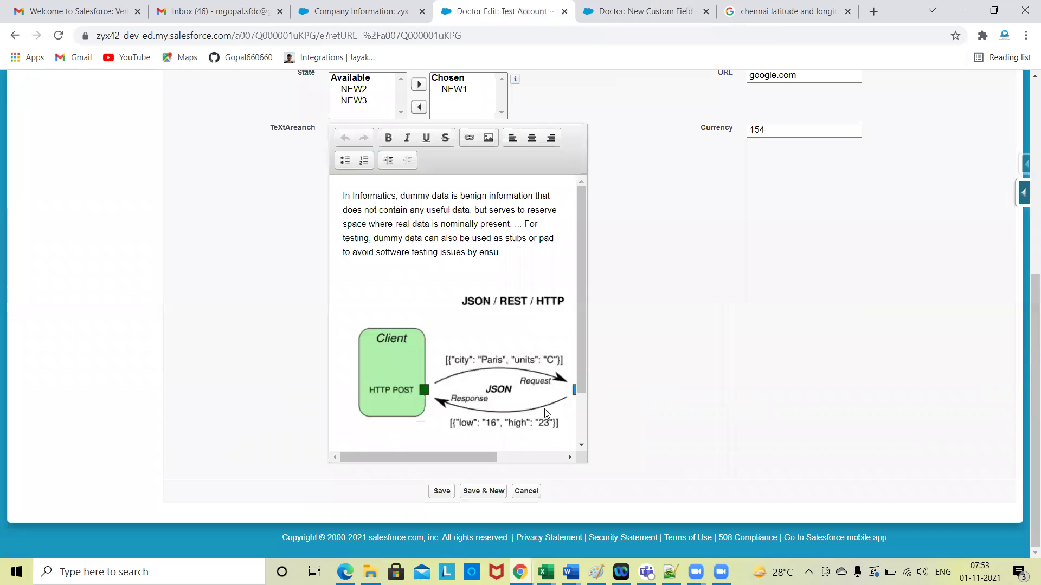
{"action": "scroll", "coordinate": [726, 347], "scroll_direction": "up", "scroll_amount": 4}
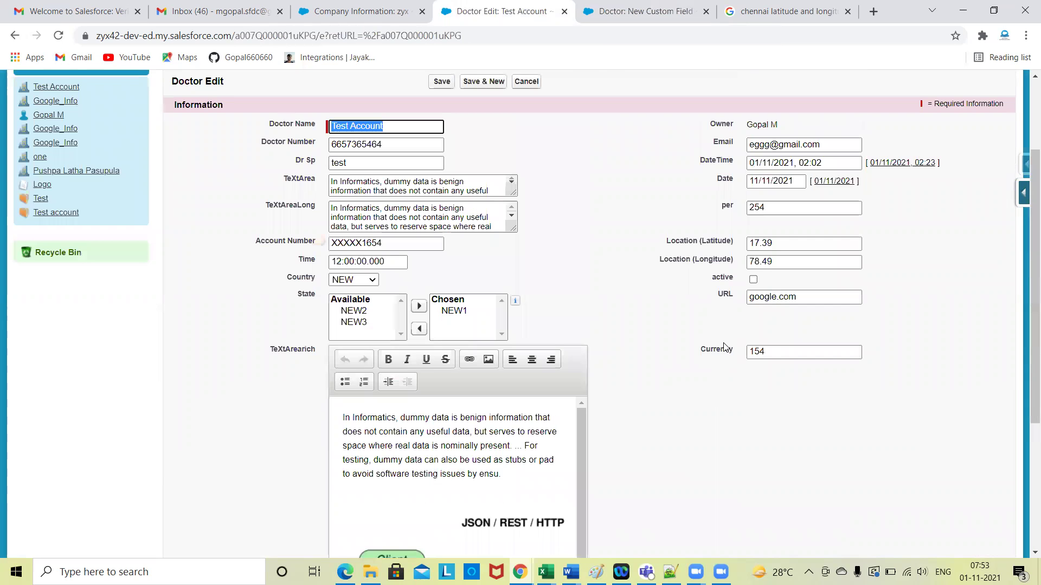
{"action": "left_click", "coordinate": [371, 281]}
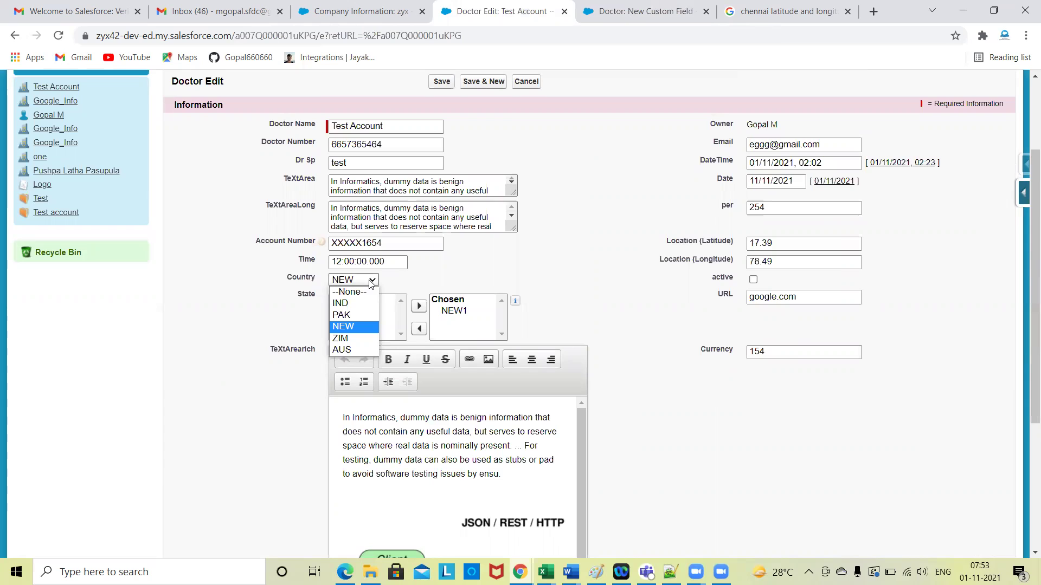
{"action": "key", "text": "Escape"}
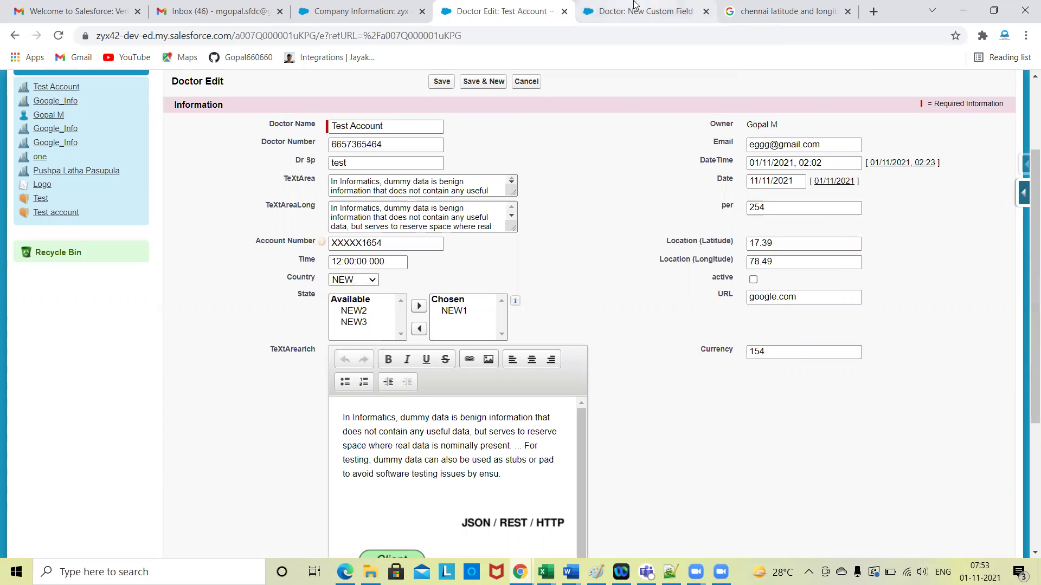
Step: Leave the new custom field setup and open the State field of the Doctor object at its picklist values
{"action": "key", "text": "ctrl+Tab"}
{"action": "scroll", "coordinate": [947, 169], "scroll_direction": "up", "scroll_amount": 4}
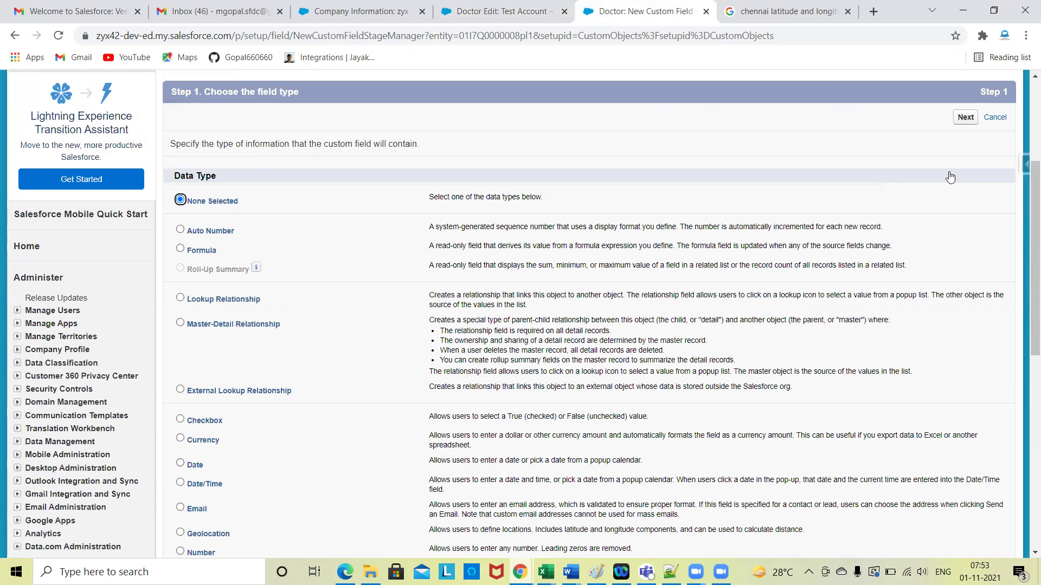
{"action": "scroll", "coordinate": [1002, 240], "scroll_direction": "up", "scroll_amount": 2}
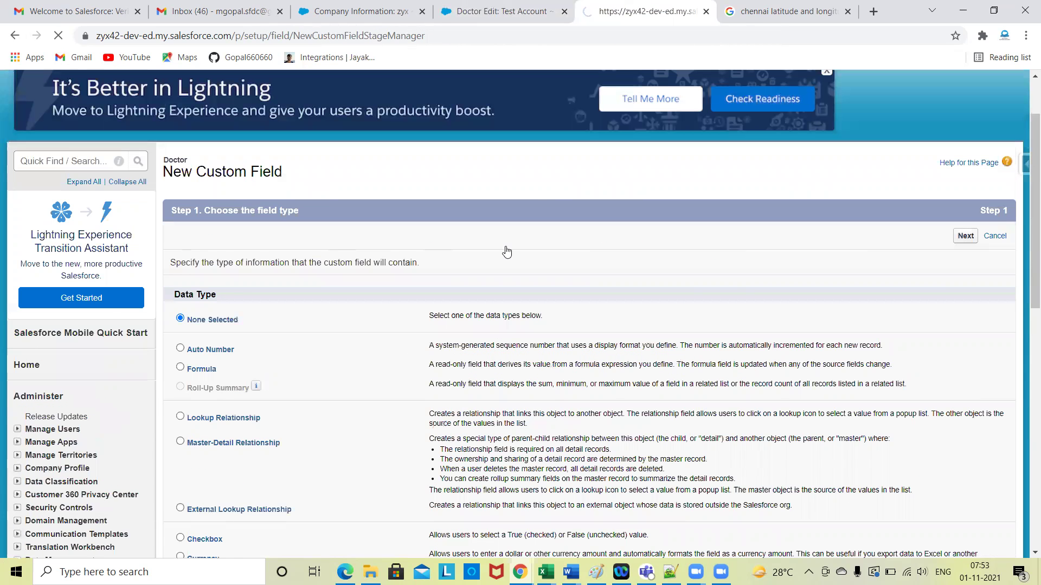
{"action": "scroll", "coordinate": [398, 442], "scroll_direction": "down", "scroll_amount": 8}
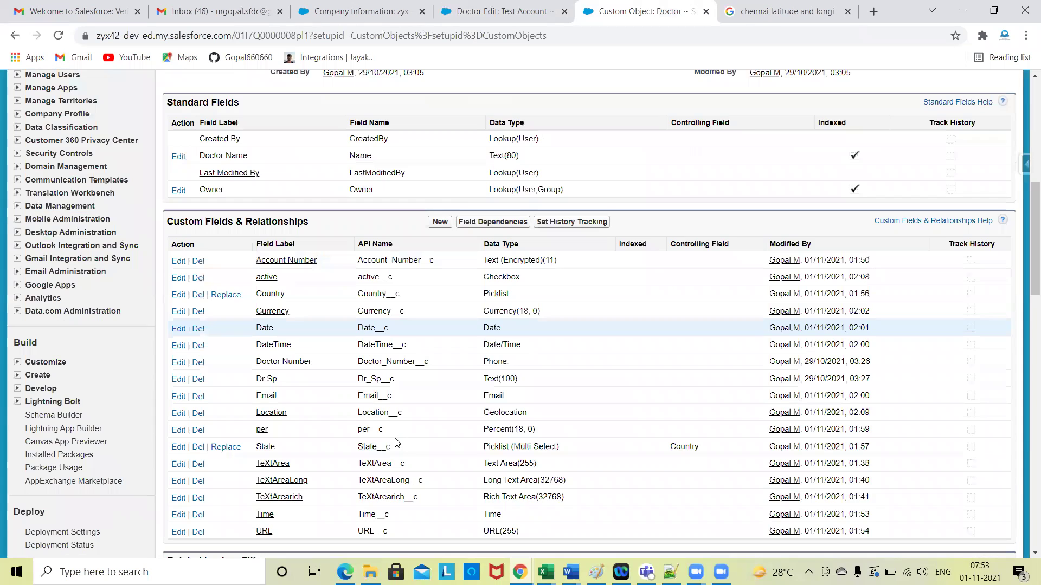
{"action": "scroll", "coordinate": [265, 331], "scroll_direction": "down", "scroll_amount": 2}
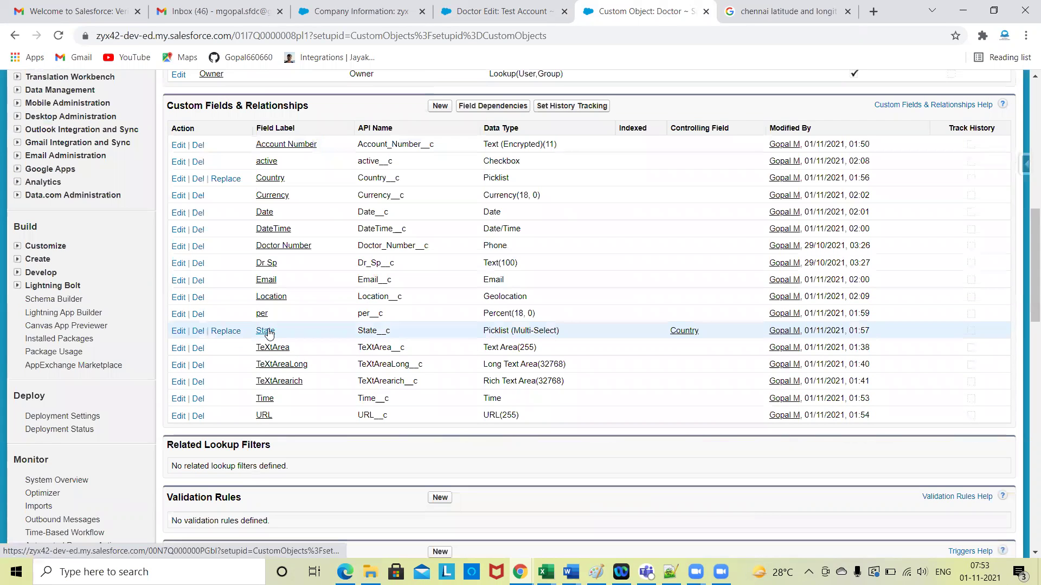
{"action": "left_click", "coordinate": [269, 332]}
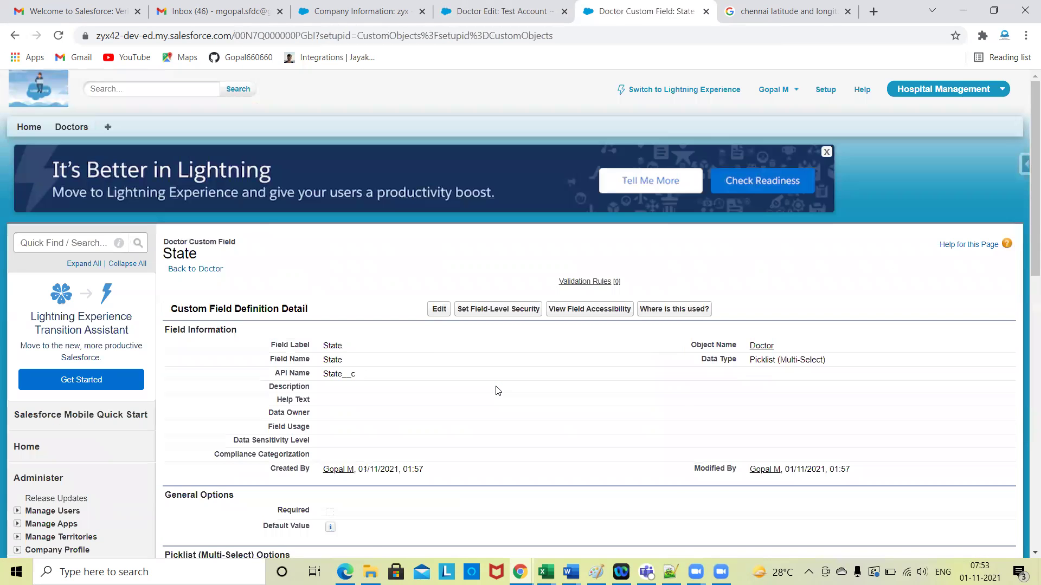
{"action": "scroll", "coordinate": [498, 391], "scroll_direction": "down", "scroll_amount": 10}
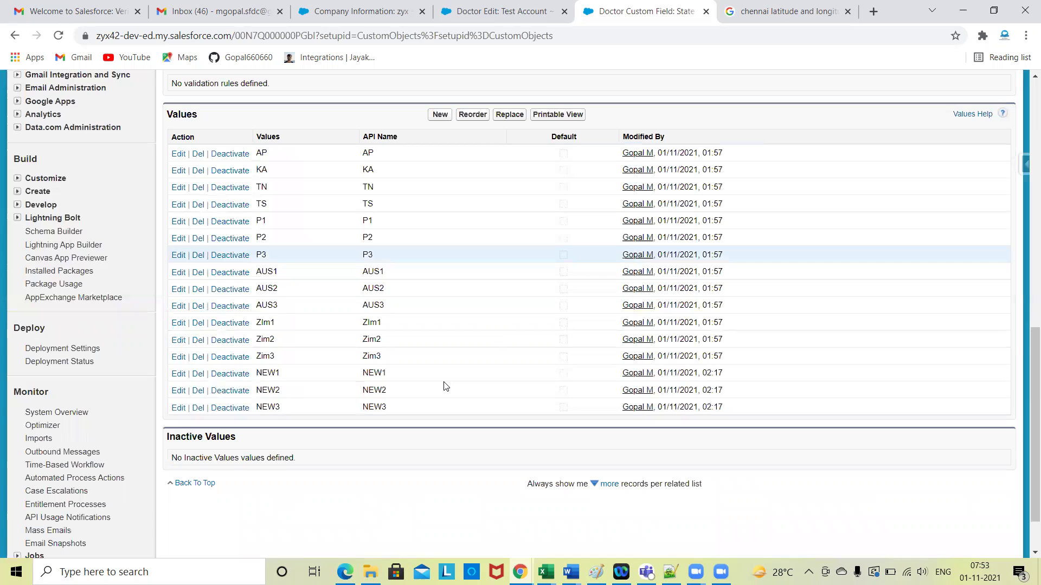
{"action": "scroll", "coordinate": [513, 336], "scroll_direction": "up", "scroll_amount": 1}
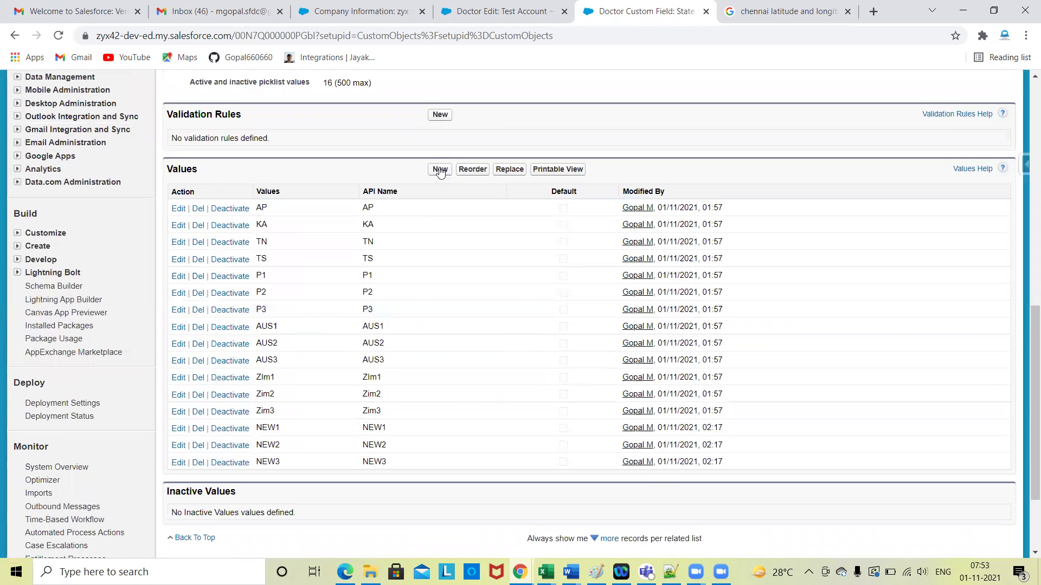
Step: Add the picklist value Teat to the State field and save it
{"action": "left_click", "coordinate": [439, 170]}
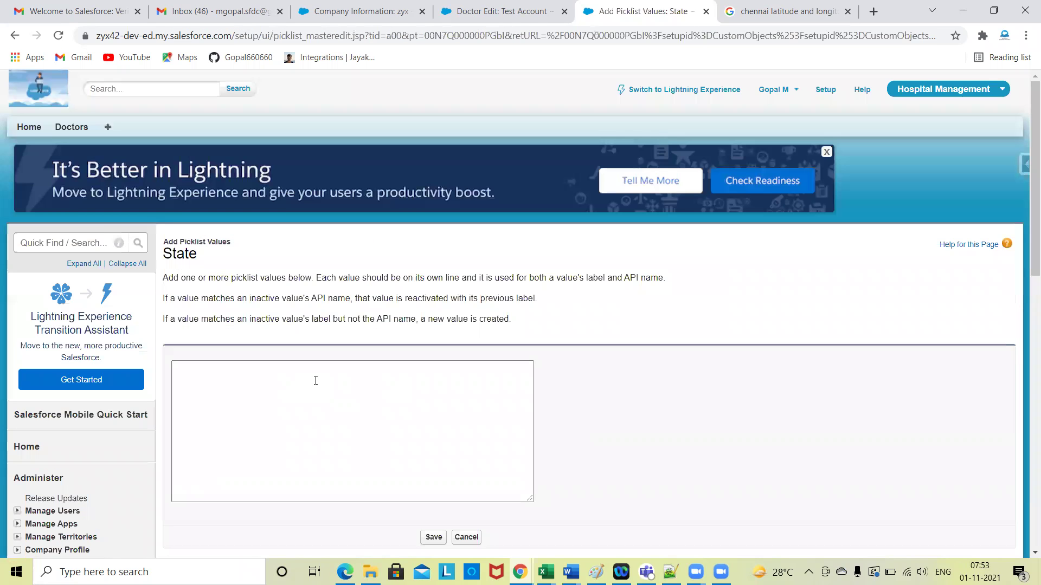
{"action": "left_click", "coordinate": [315, 380]}
{"action": "type", "text": "Teat"}
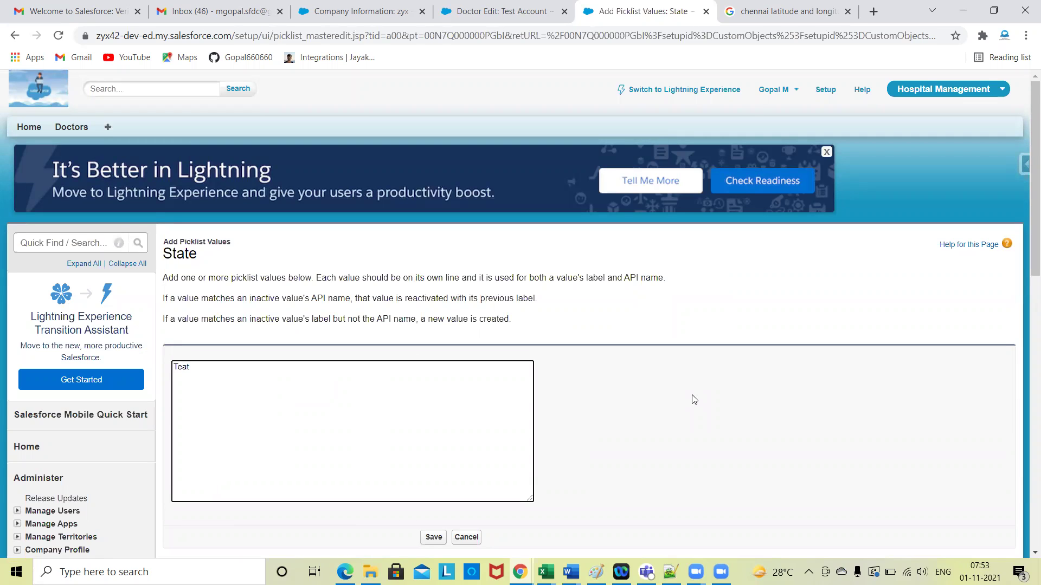
{"action": "left_click", "coordinate": [633, 416]}
{"action": "scroll", "coordinate": [314, 330], "scroll_direction": "down", "scroll_amount": 1}
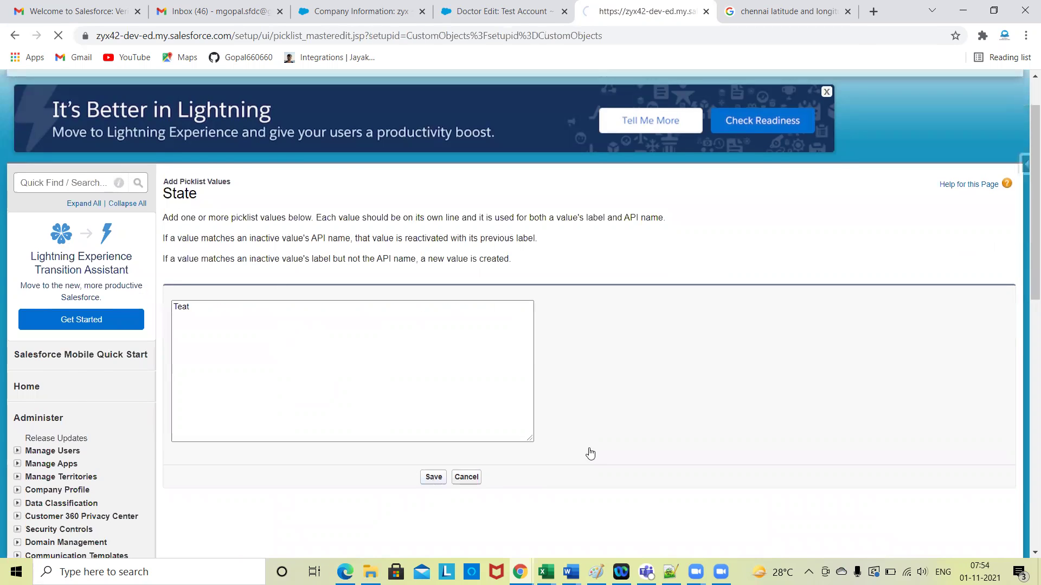
Step: Change the State picklist value Teat to label Test and API name test, save, and check the values list
{"action": "scroll", "coordinate": [383, 369], "scroll_direction": "down", "scroll_amount": 9}
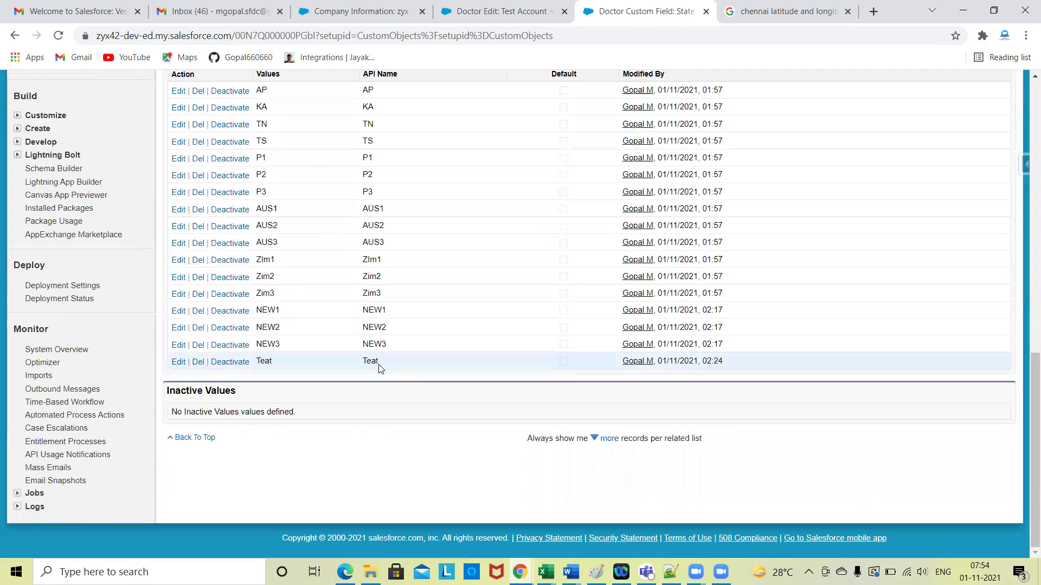
{"action": "left_click", "coordinate": [175, 367]}
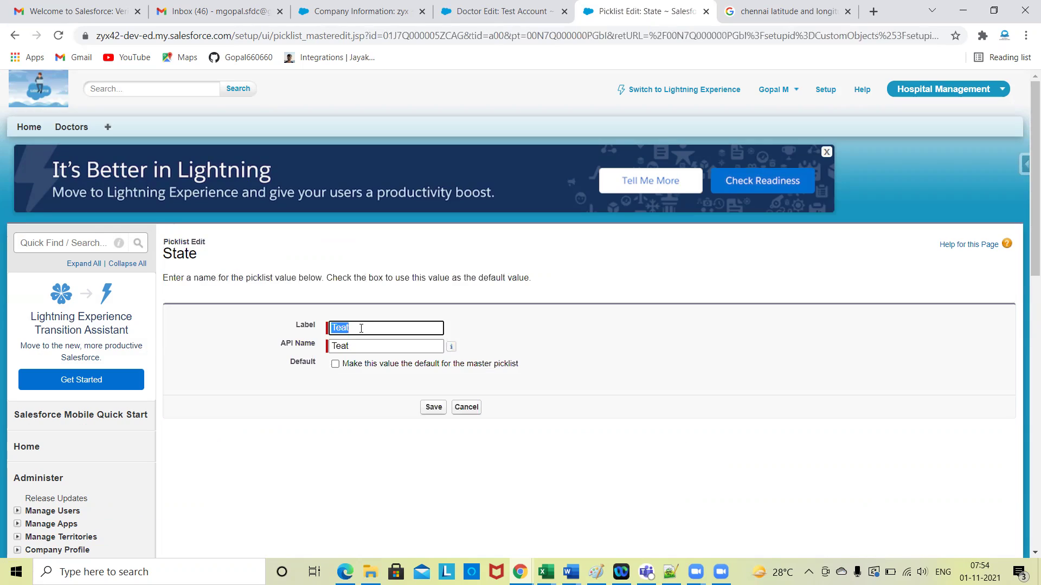
{"action": "key", "text": "BackSpace"}
{"action": "type", "text": "Test"}
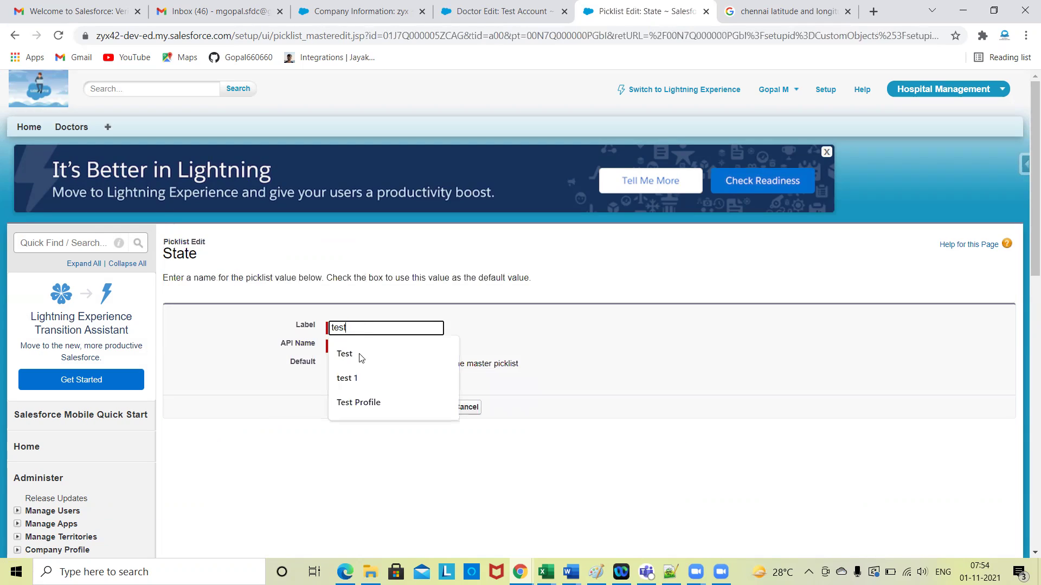
{"action": "left_click", "coordinate": [364, 353]}
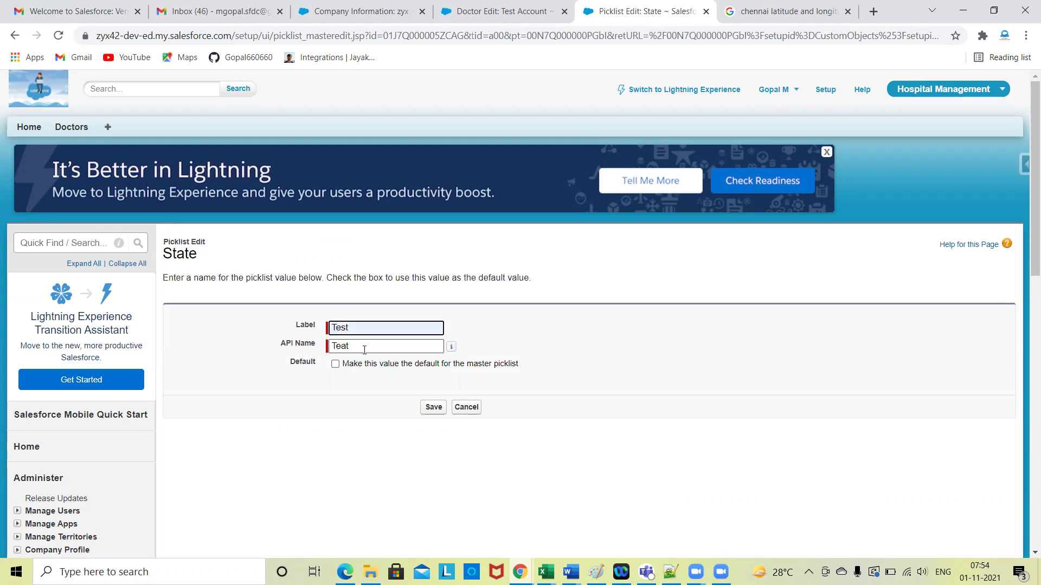
{"action": "double_click", "coordinate": [364, 350]}
{"action": "key", "text": "BackSpace"}
{"action": "type", "text": "test"}
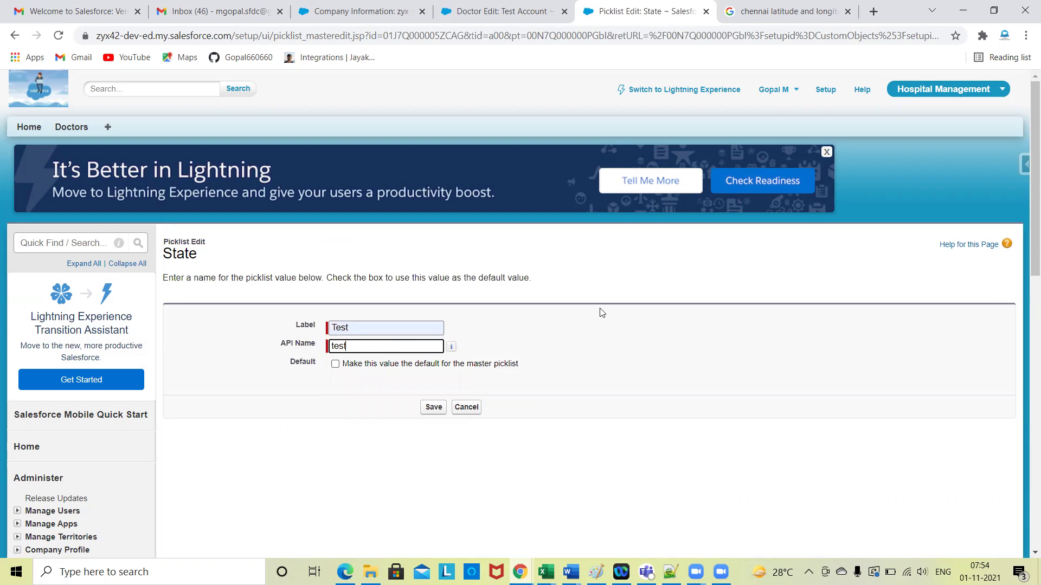
{"action": "left_click", "coordinate": [433, 407]}
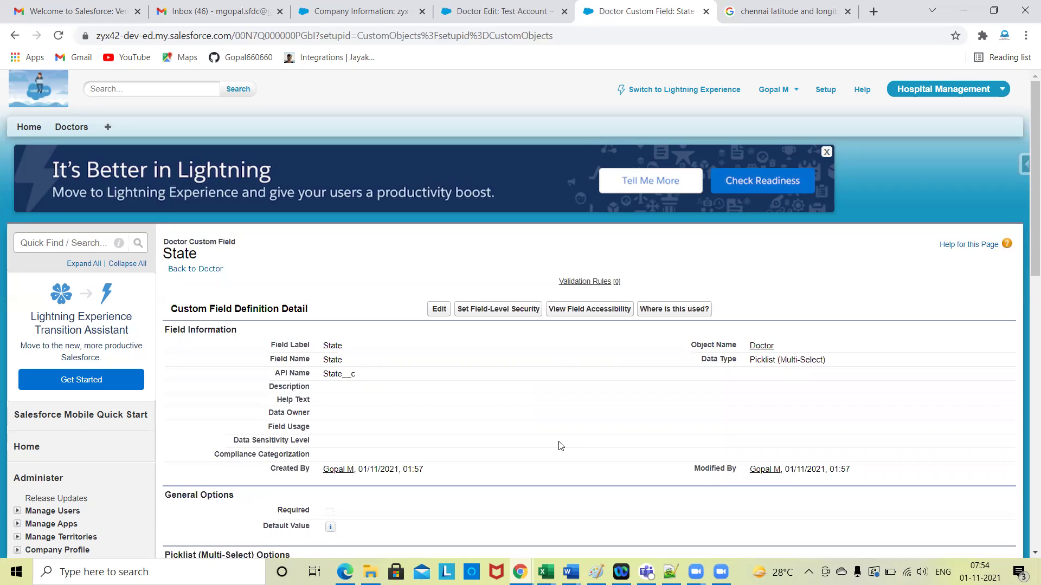
{"action": "scroll", "coordinate": [560, 440], "scroll_direction": "down", "scroll_amount": 10}
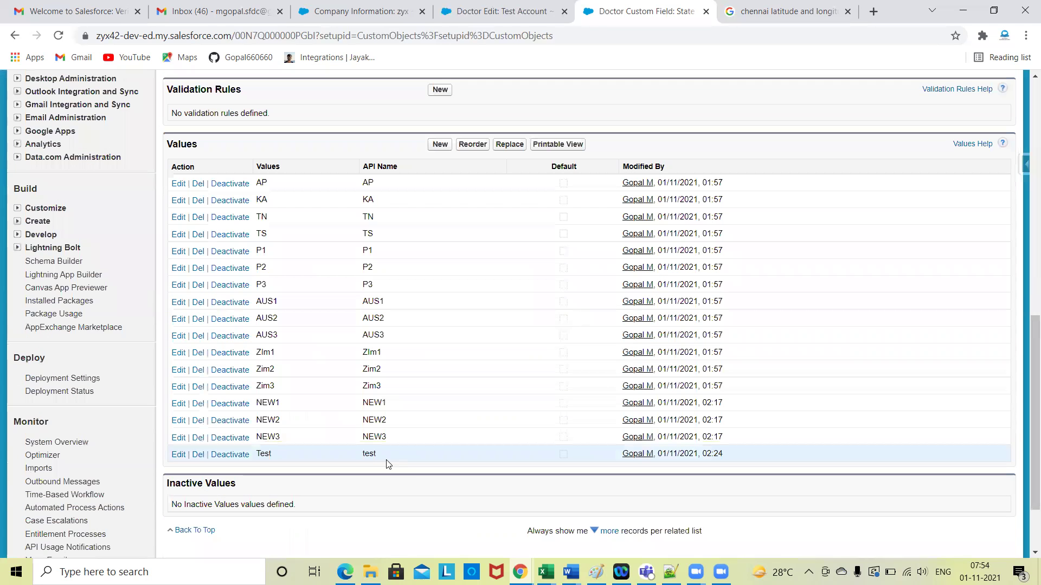
{"action": "scroll", "coordinate": [752, 347], "scroll_direction": "up", "scroll_amount": 10}
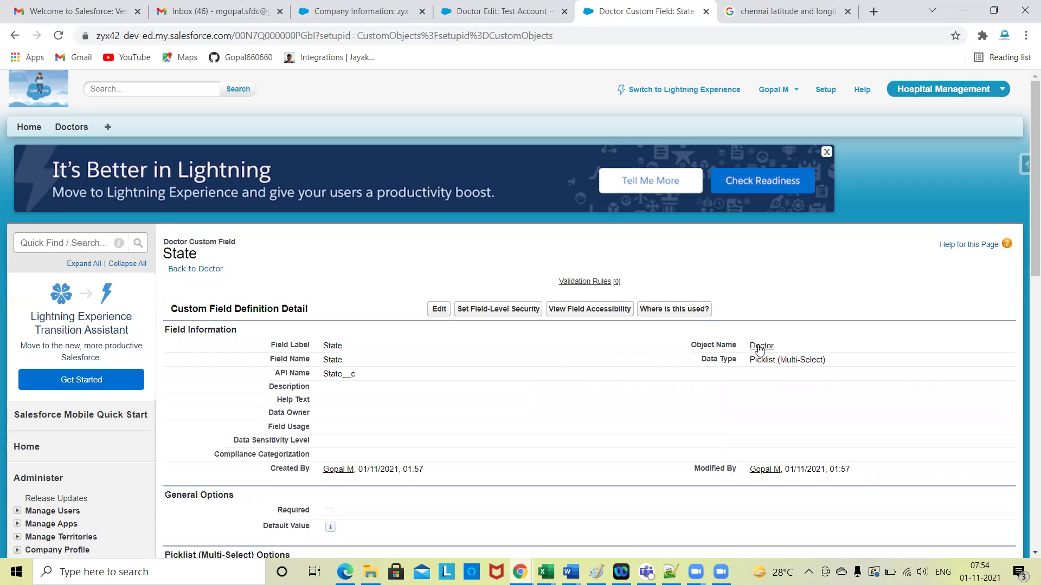
Step: Return to the Doctor object and open the Country field at its field dependencies
{"action": "left_click", "coordinate": [761, 347]}
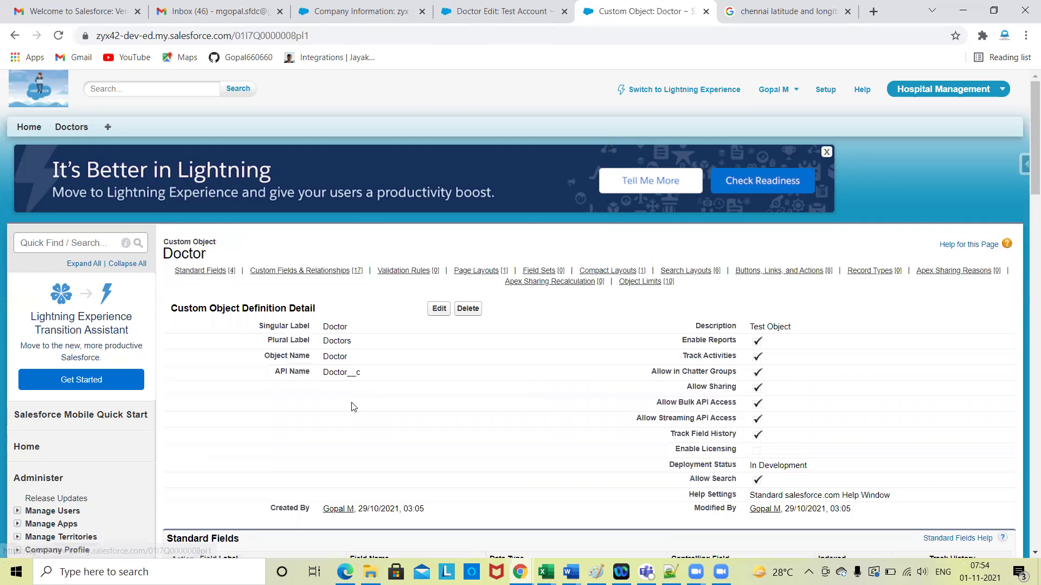
{"action": "scroll", "coordinate": [354, 408], "scroll_direction": "down", "scroll_amount": 8}
{"action": "scroll", "coordinate": [467, 414], "scroll_direction": "down", "scroll_amount": 2}
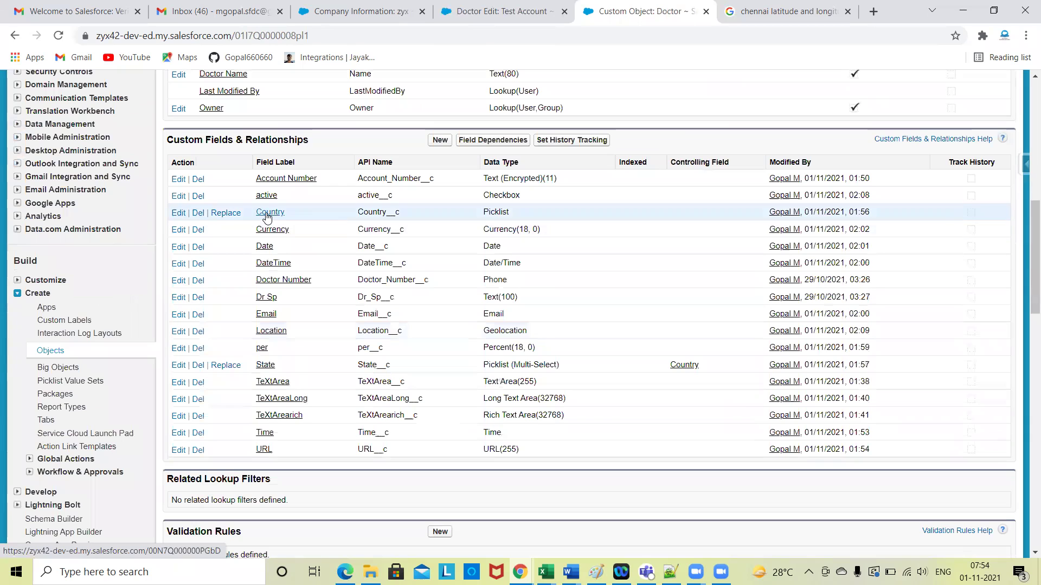
{"action": "left_click", "coordinate": [268, 214]}
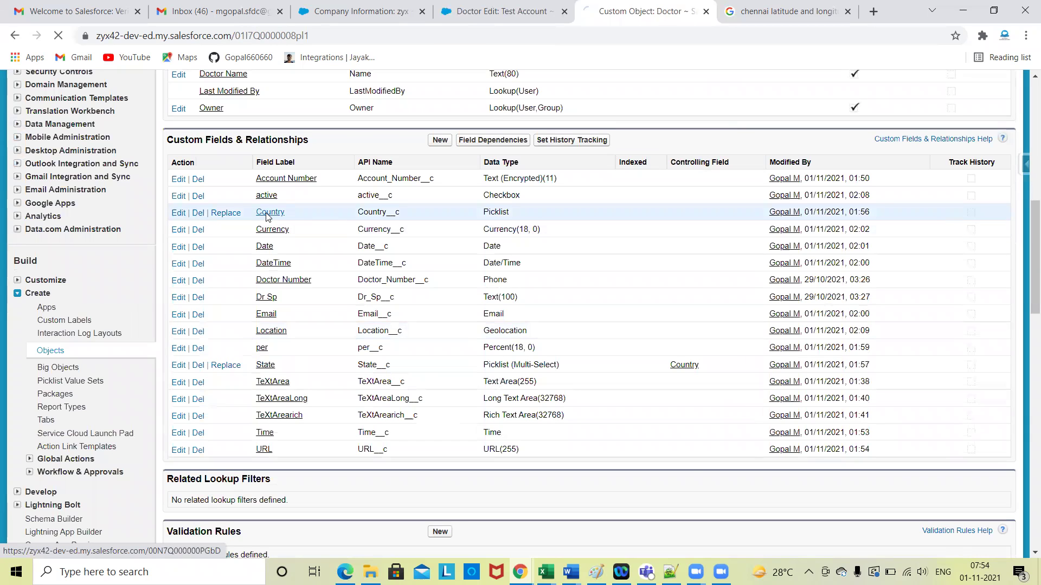
{"action": "scroll", "coordinate": [302, 331], "scroll_direction": "down", "scroll_amount": 7}
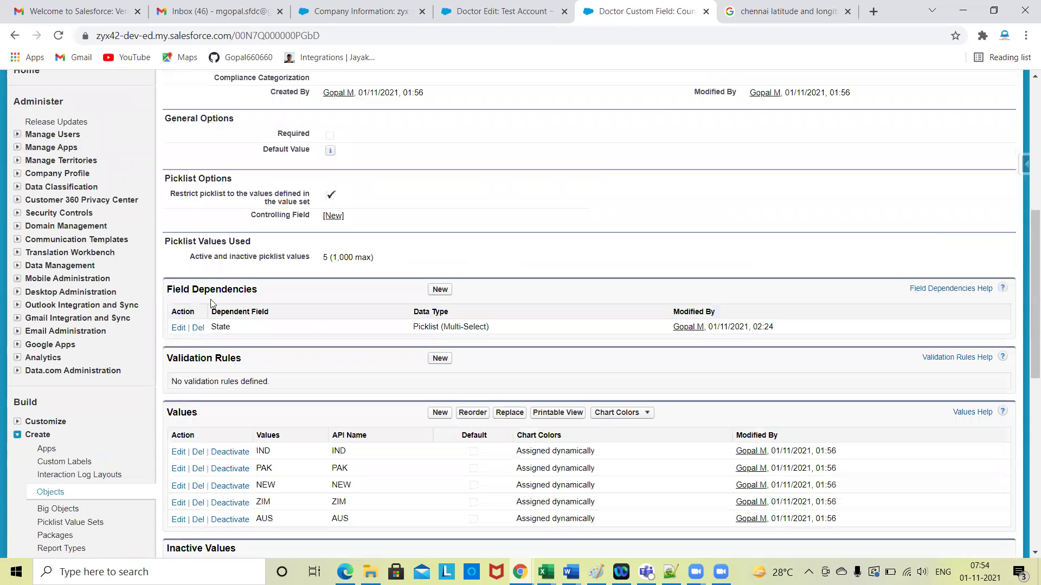
{"action": "triple_click", "coordinate": [228, 292]}
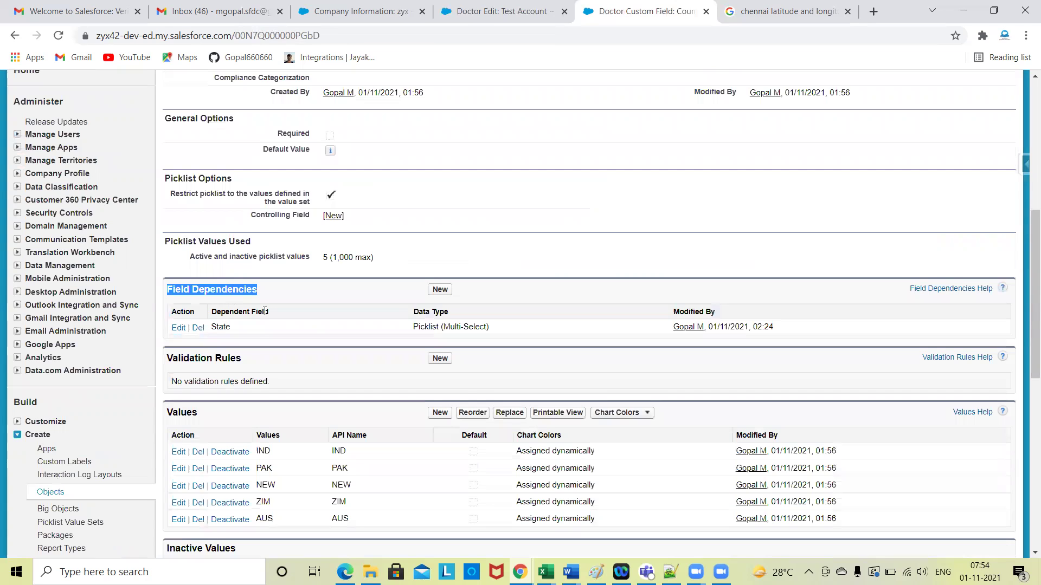
{"action": "left_click", "coordinate": [313, 359]}
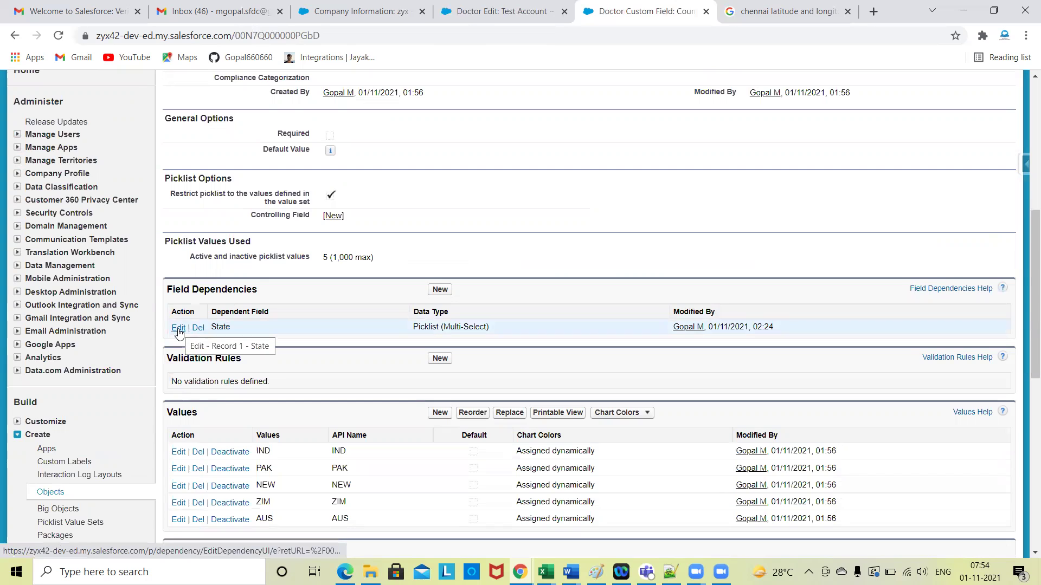
Step: Add the picklist value Test1 to the Country field, save it, and check the values list
{"action": "scroll", "coordinate": [348, 390], "scroll_direction": "down", "scroll_amount": 2}
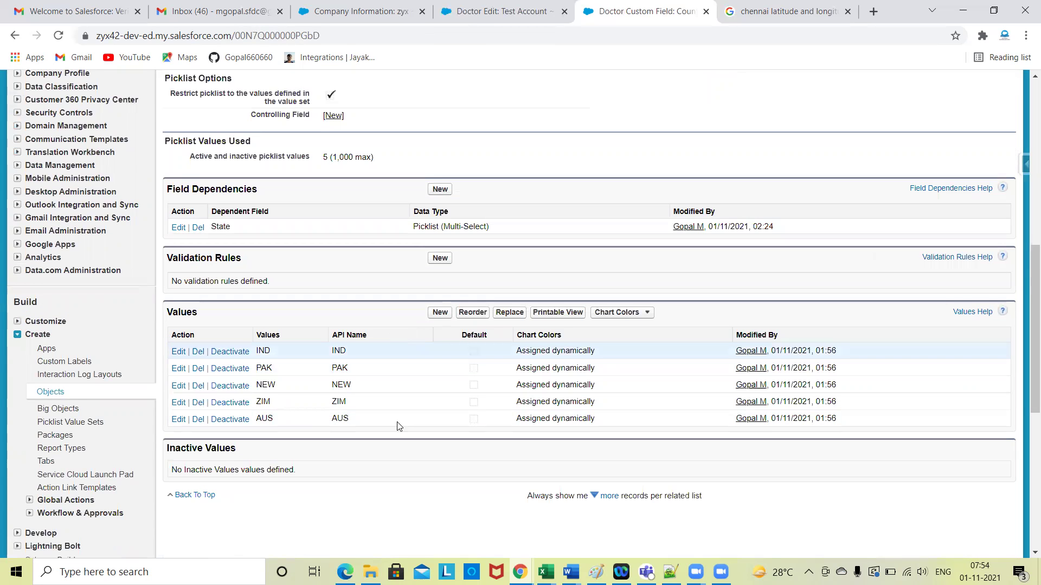
{"action": "left_click", "coordinate": [439, 314]}
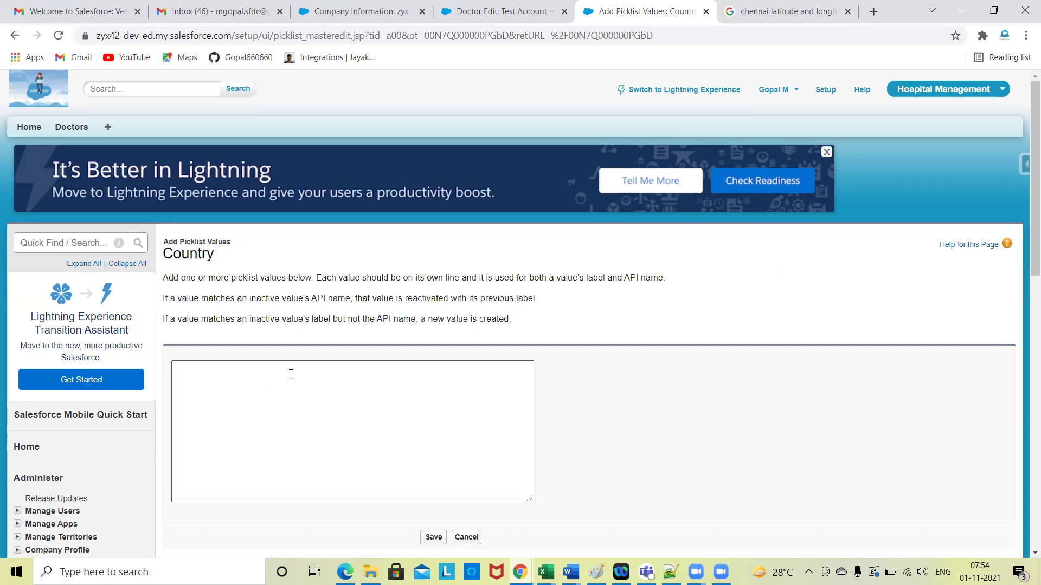
{"action": "left_click", "coordinate": [291, 374]}
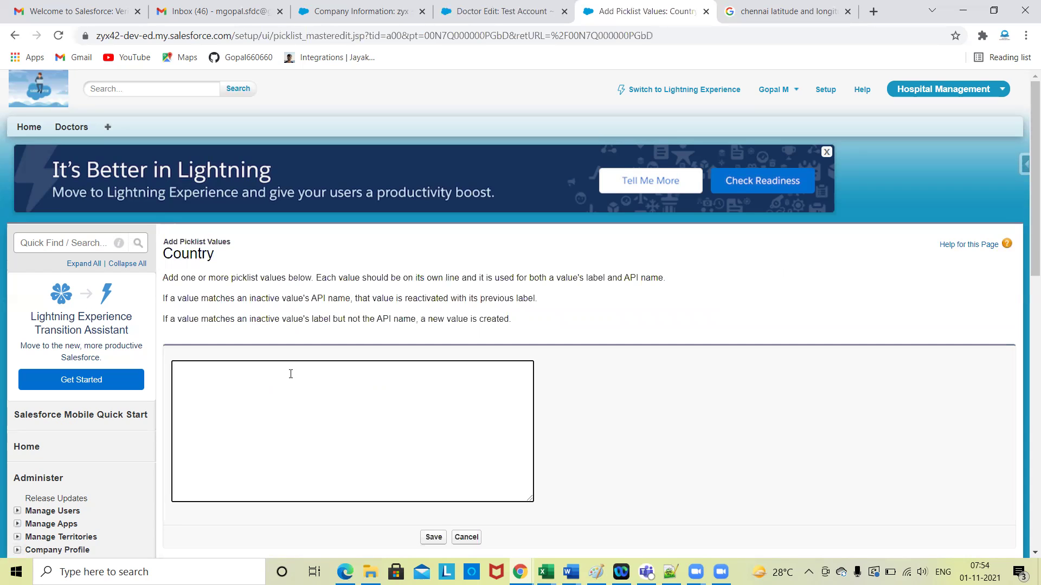
{"action": "type", "text": "Test"}
{"action": "scroll", "coordinate": [235, 254], "scroll_direction": "down", "scroll_amount": 2}
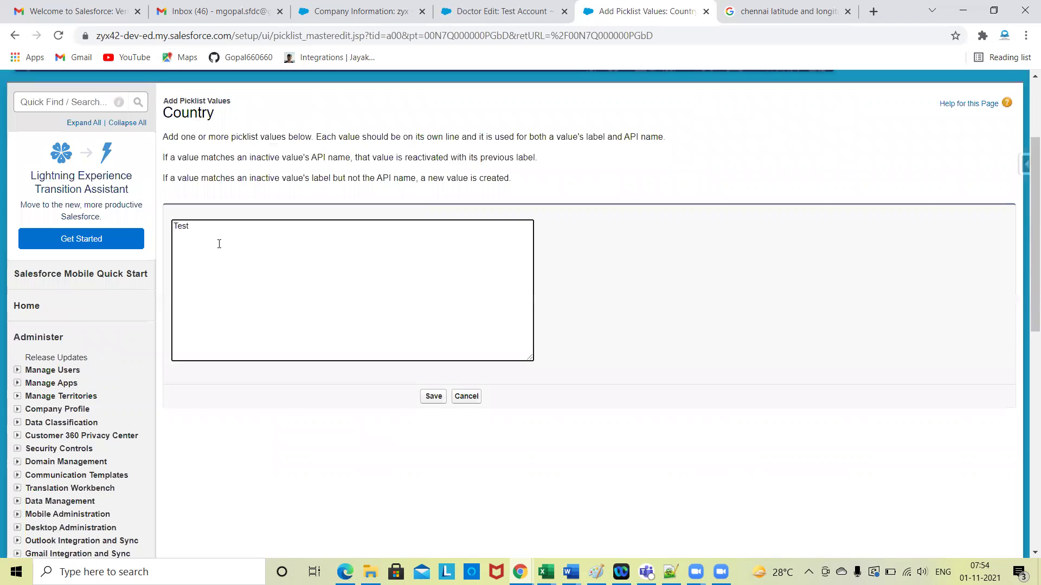
{"action": "type", "text": "1"}
{"action": "left_click", "coordinate": [433, 395]}
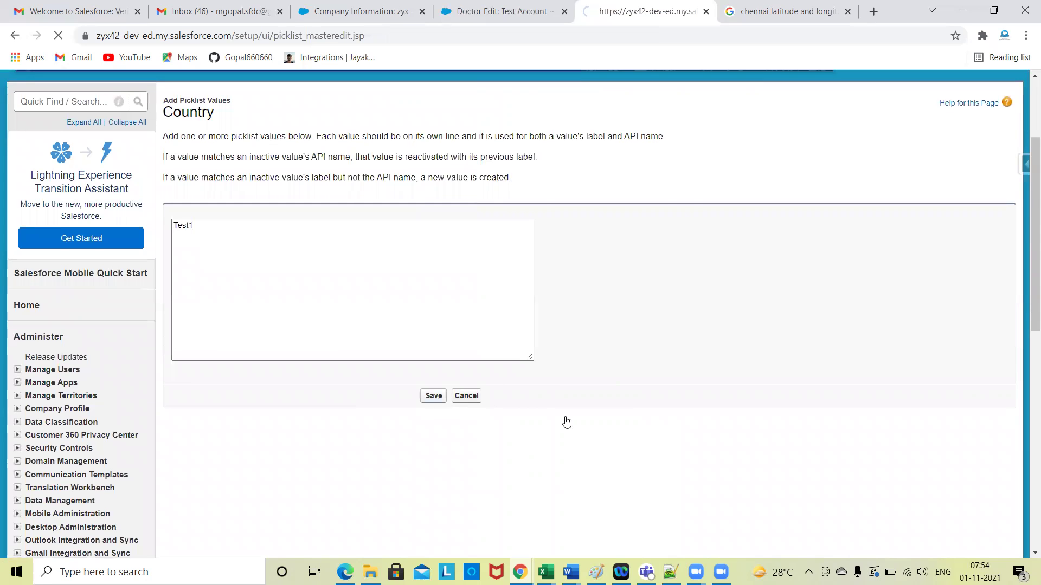
{"action": "scroll", "coordinate": [435, 432], "scroll_direction": "down", "scroll_amount": 4}
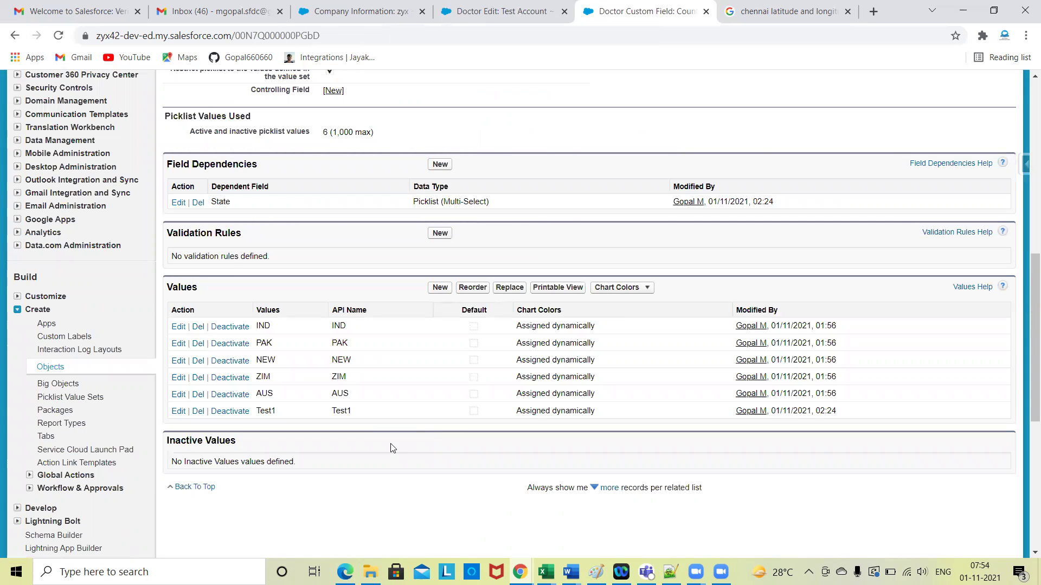
Step: Open the State field dependency of Country for editing and show all the country columns in the matrix
{"action": "scroll", "coordinate": [197, 272], "scroll_direction": "up", "scroll_amount": 1}
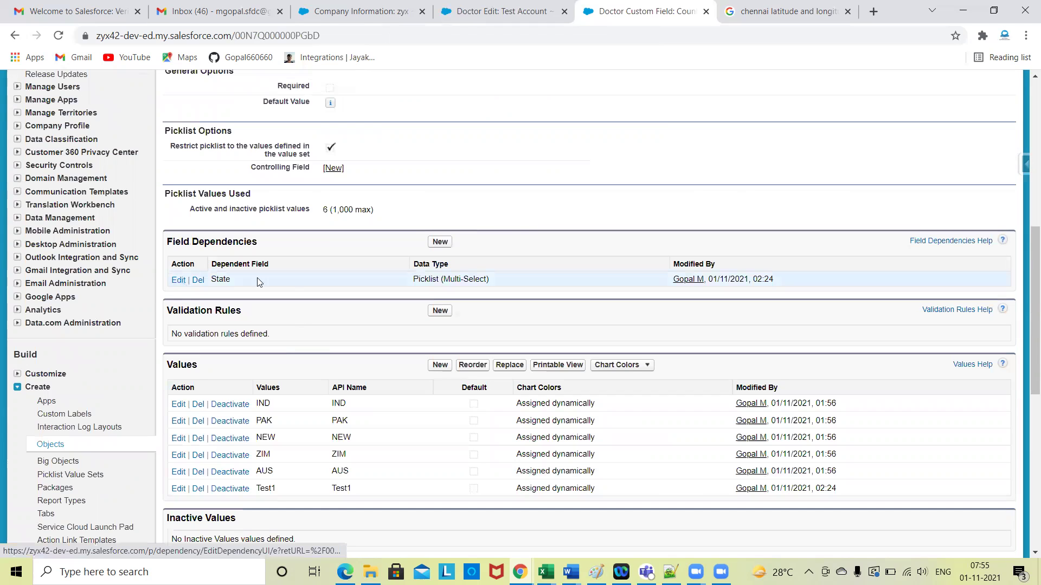
{"action": "left_click", "coordinate": [178, 279]}
{"action": "scroll", "coordinate": [391, 186], "scroll_direction": "down", "scroll_amount": 3}
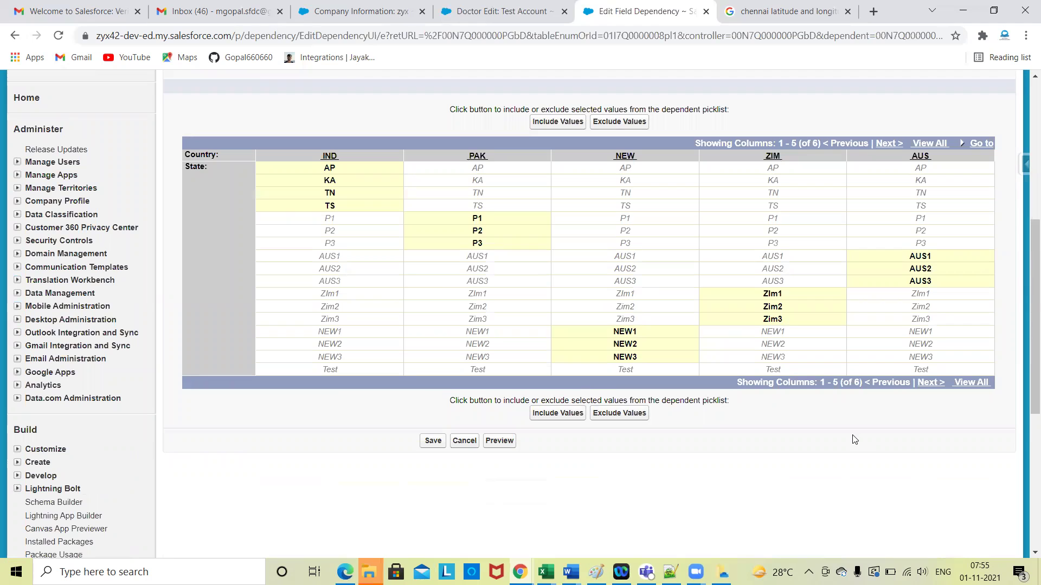
{"action": "scroll", "coordinate": [855, 440], "scroll_direction": "down", "scroll_amount": 1}
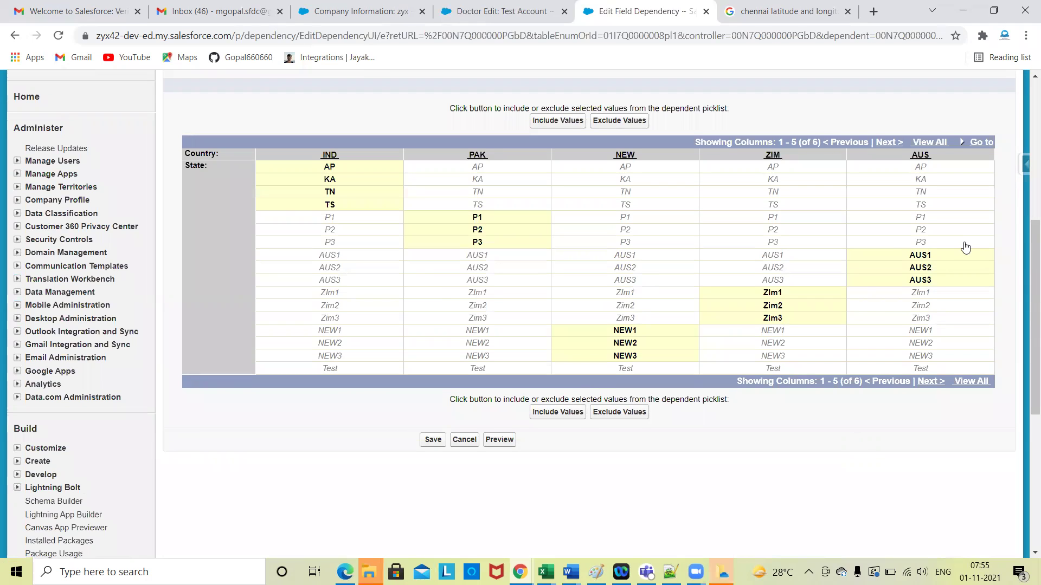
{"action": "scroll", "coordinate": [966, 247], "scroll_direction": "down", "scroll_amount": 1}
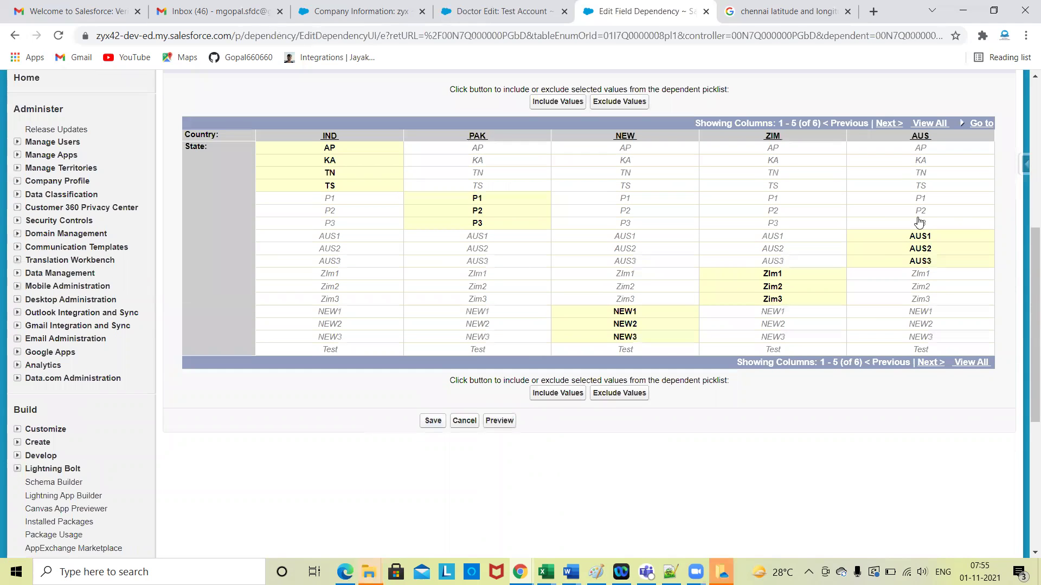
{"action": "scroll", "coordinate": [916, 168], "scroll_direction": "up", "scroll_amount": 1}
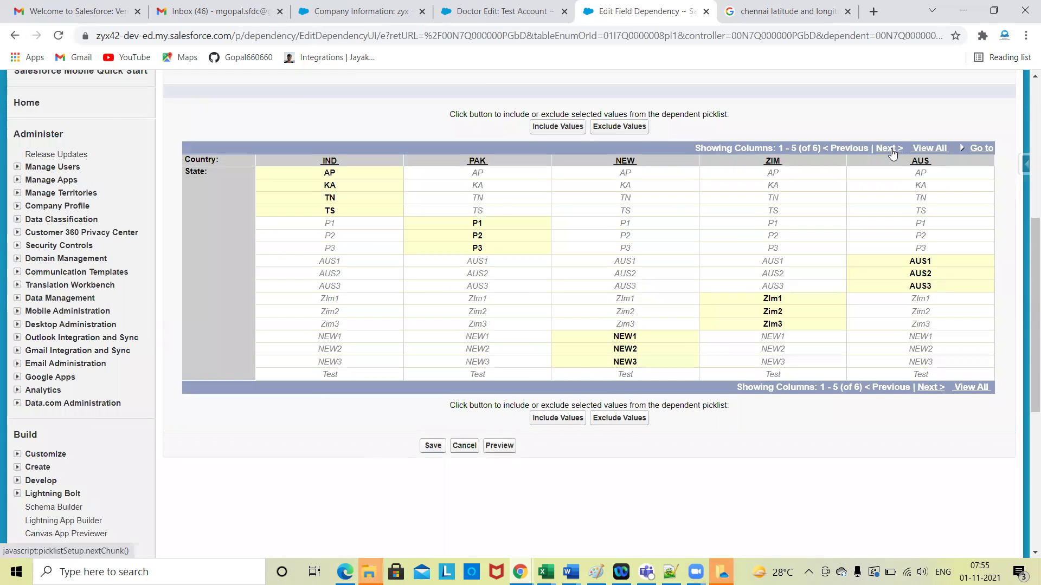
{"action": "left_click", "coordinate": [929, 156]}
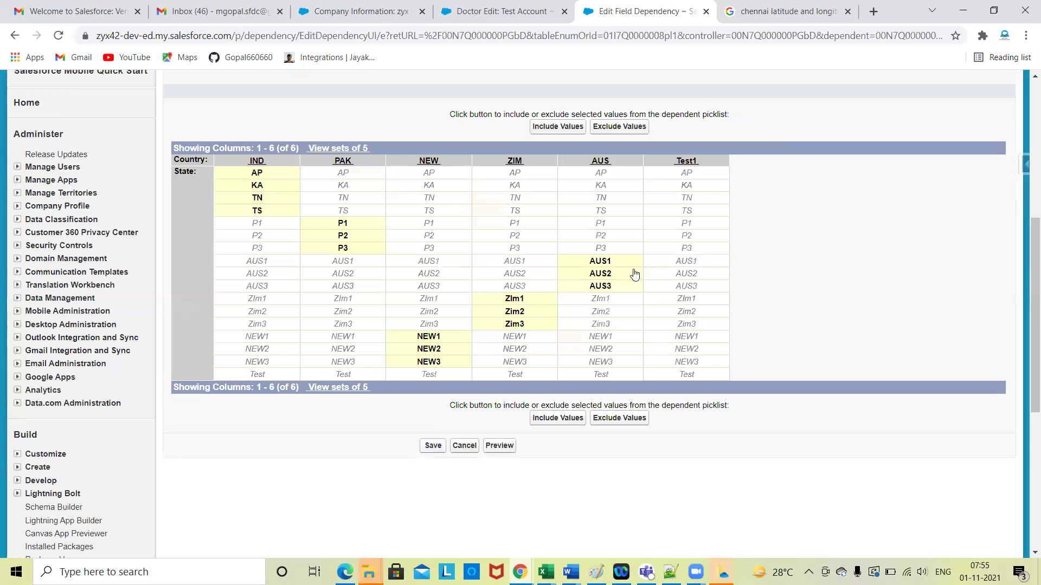
Step: Include the State value Test under the country Test1 and save the field dependency
{"action": "left_click", "coordinate": [713, 378]}
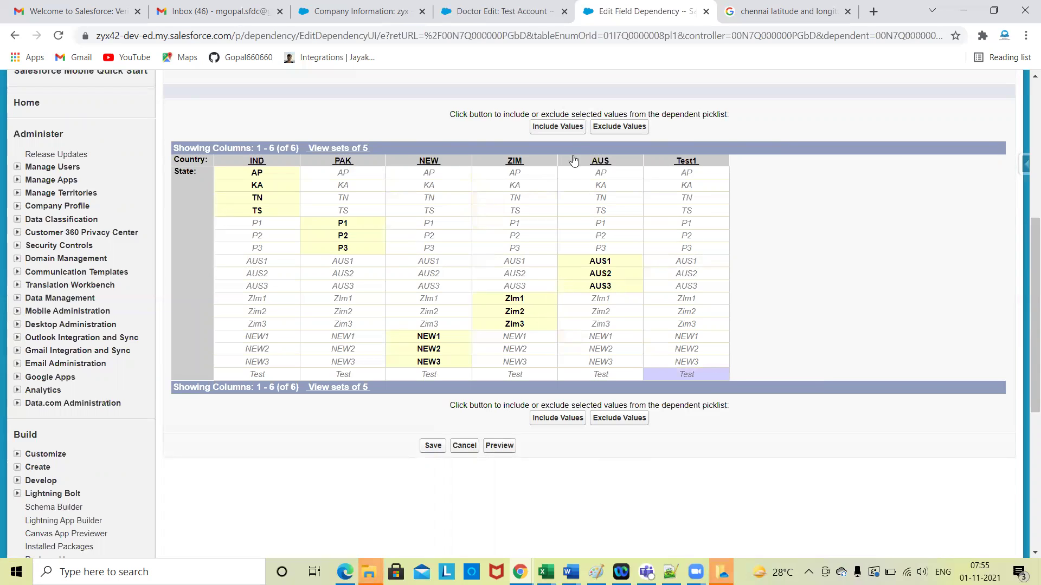
{"action": "left_click", "coordinate": [559, 130]}
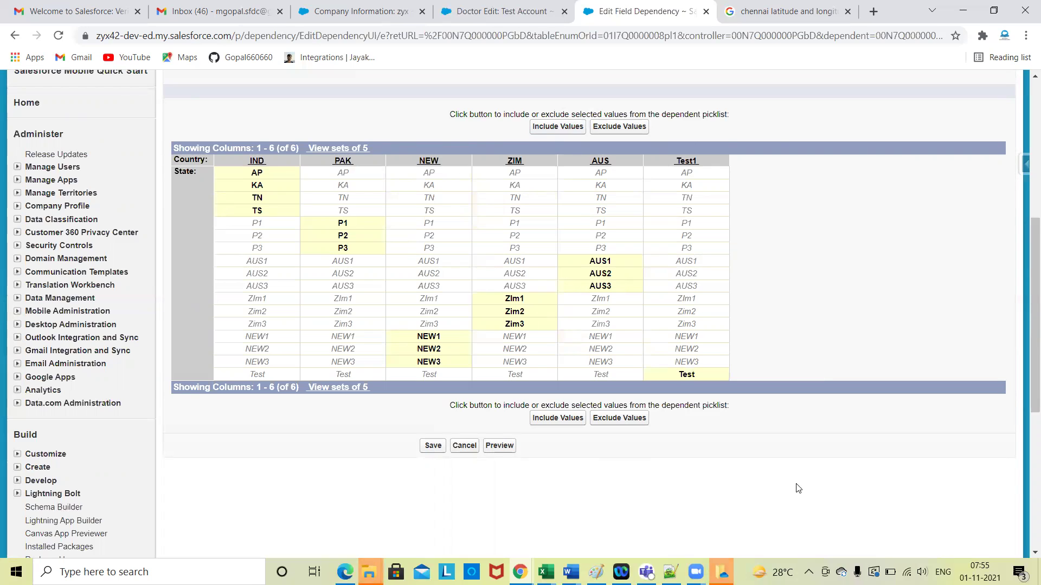
{"action": "left_click", "coordinate": [438, 450]}
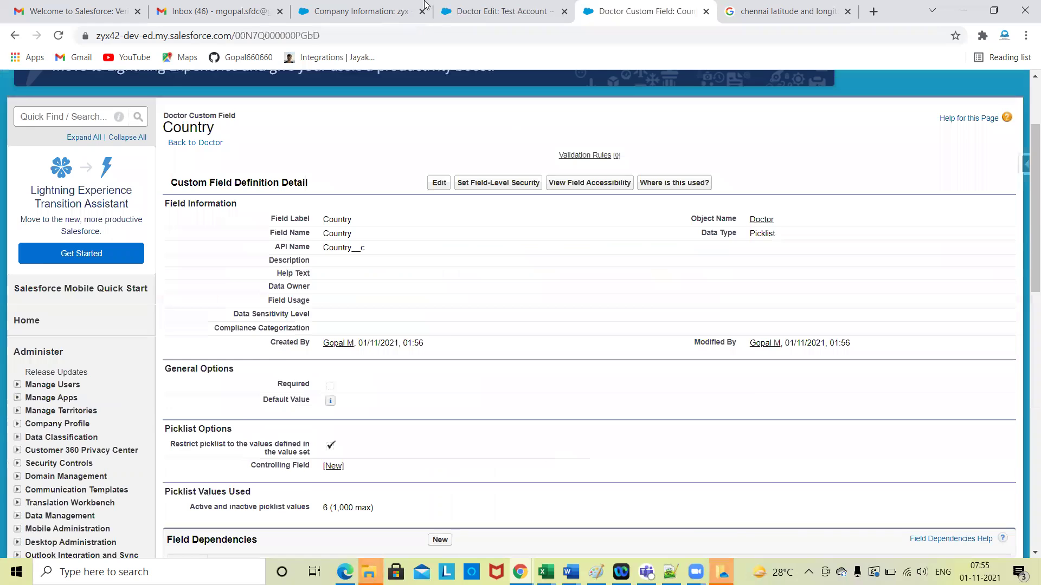
Step: Reload the Test Account doctor record's edit page, set Country to Test1 with Test as the chosen State, and save
{"action": "left_click", "coordinate": [401, 10]}
{"action": "left_click", "coordinate": [488, 11]}
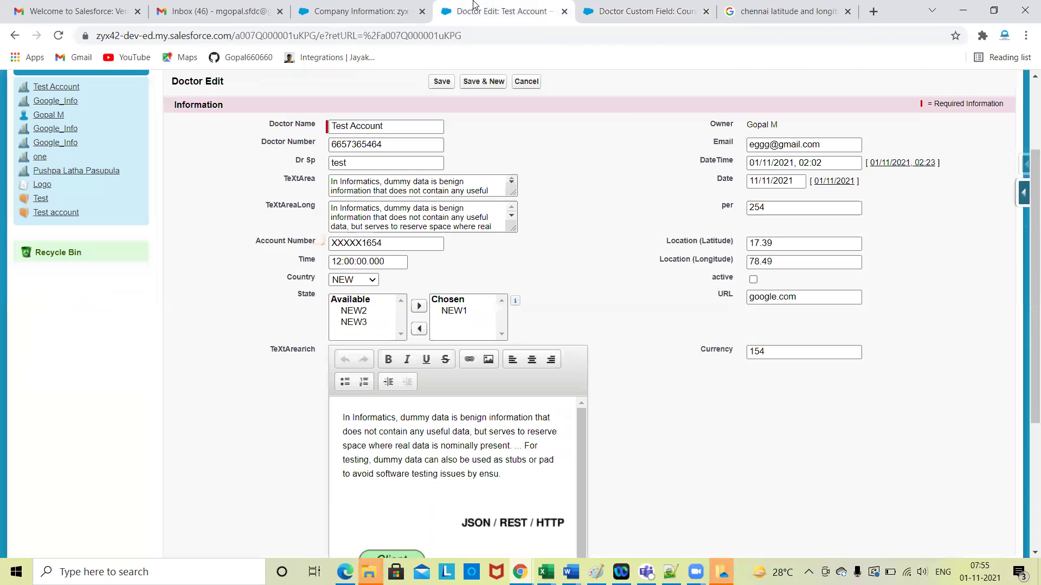
{"action": "left_click", "coordinate": [58, 35]}
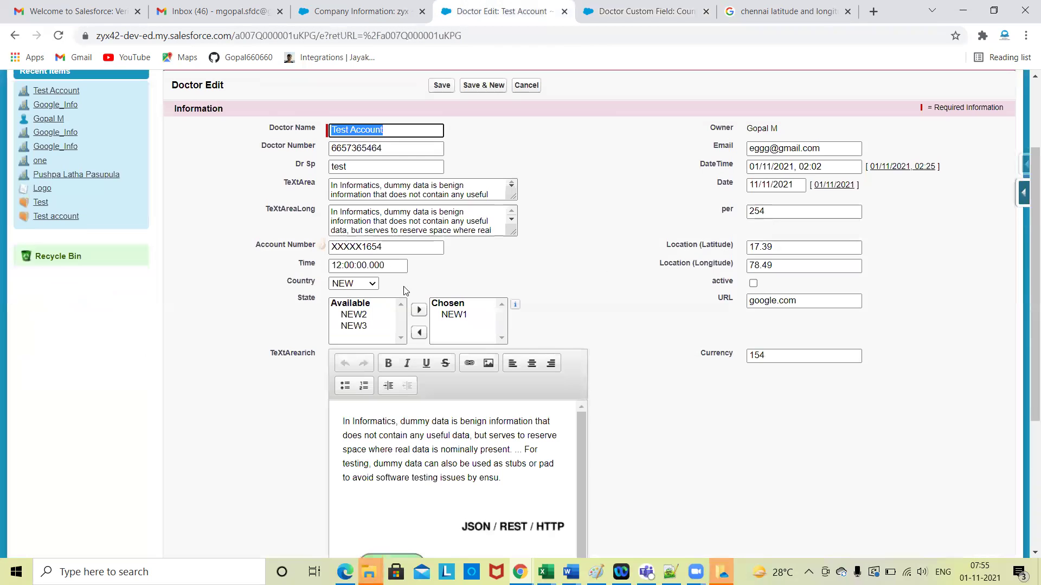
{"action": "left_click", "coordinate": [355, 283]}
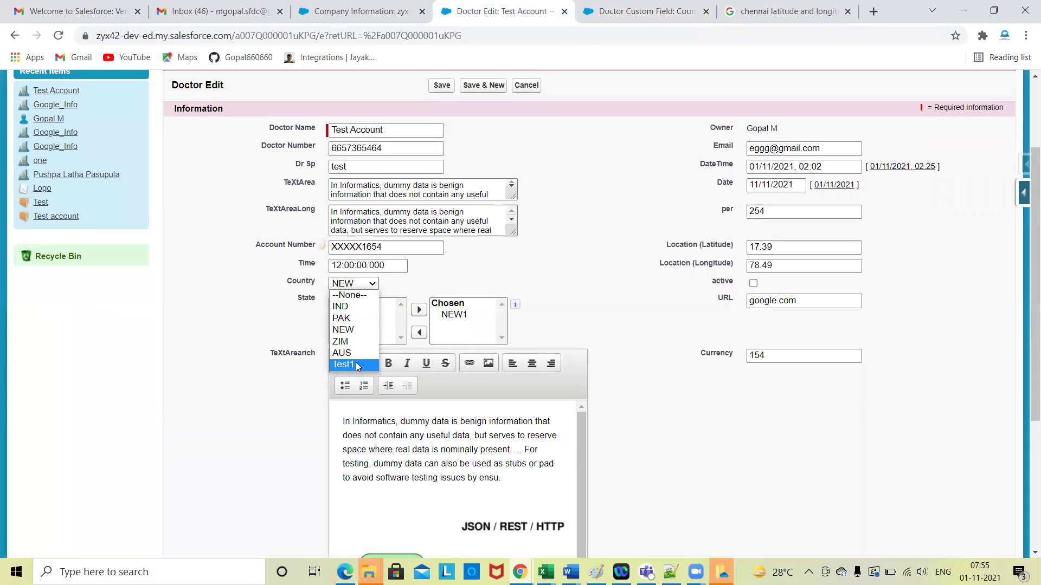
{"action": "left_click", "coordinate": [356, 362]}
{"action": "left_click", "coordinate": [364, 314]}
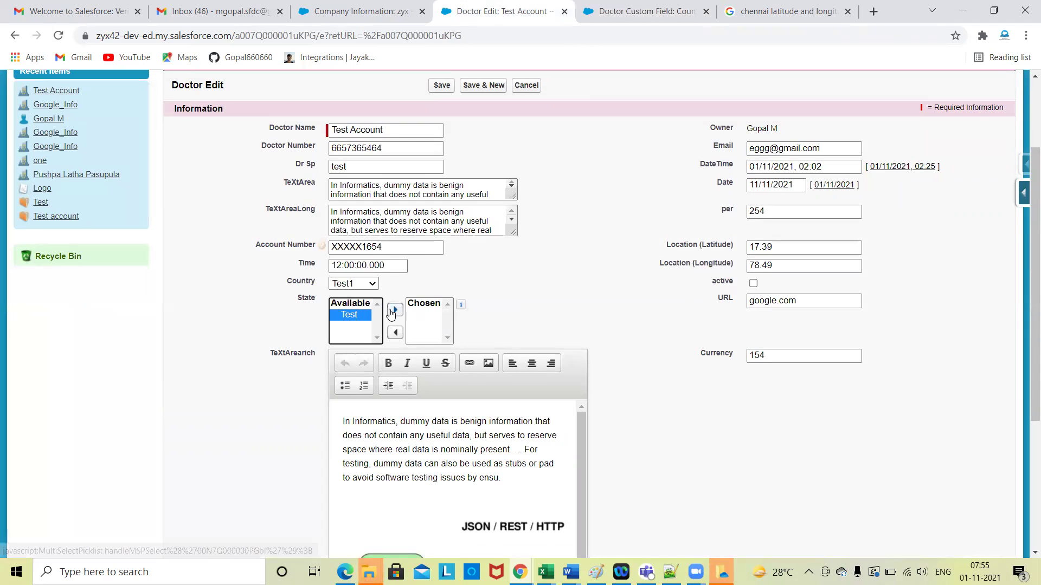
{"action": "left_click", "coordinate": [394, 310]}
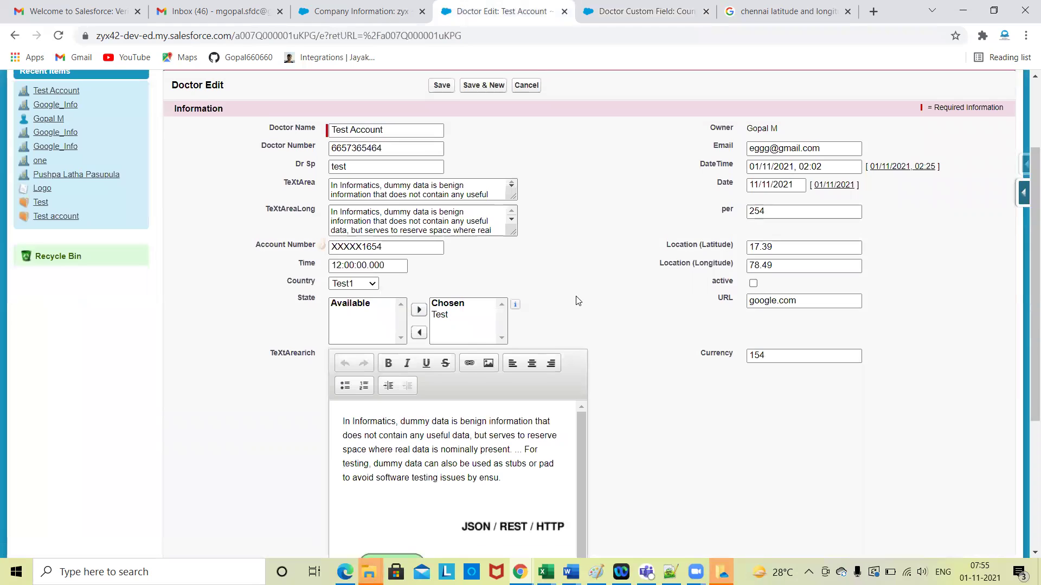
{"action": "scroll", "coordinate": [623, 323], "scroll_direction": "up", "scroll_amount": 1}
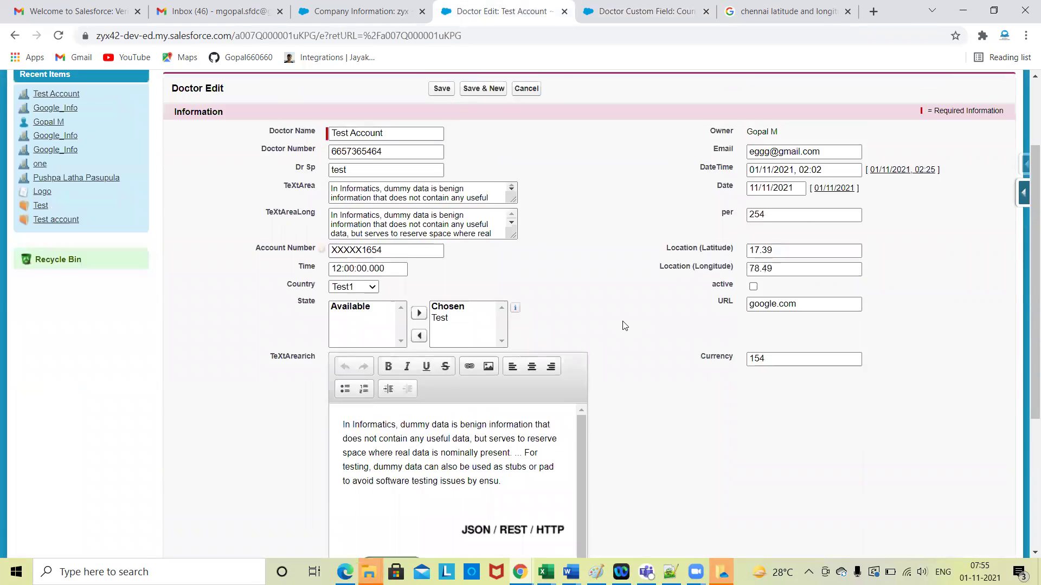
{"action": "left_click", "coordinate": [441, 121]}
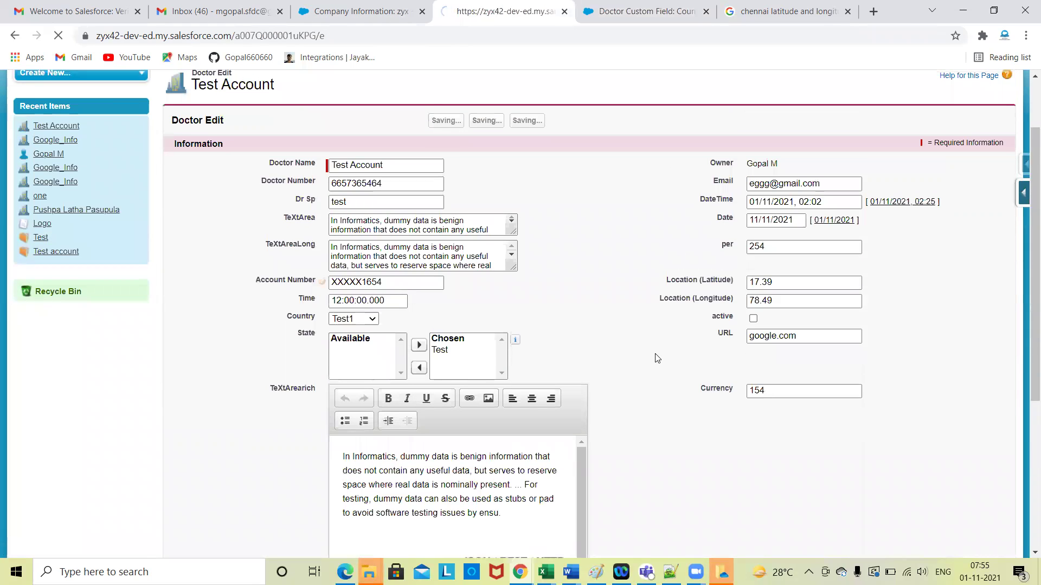
Step: Examine the saved Test Account doctor record, including its Country and State values and the other custom fields
{"action": "scroll", "coordinate": [612, 368], "scroll_direction": "down", "scroll_amount": 4}
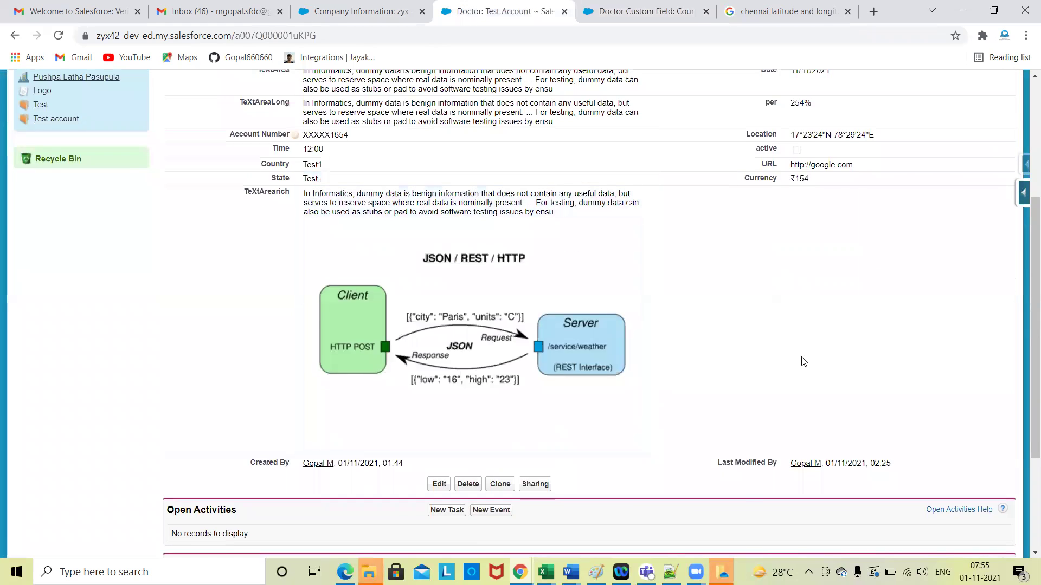
{"action": "scroll", "coordinate": [801, 359], "scroll_direction": "up", "scroll_amount": 3}
{"action": "scroll", "coordinate": [748, 282], "scroll_direction": "down", "scroll_amount": 3}
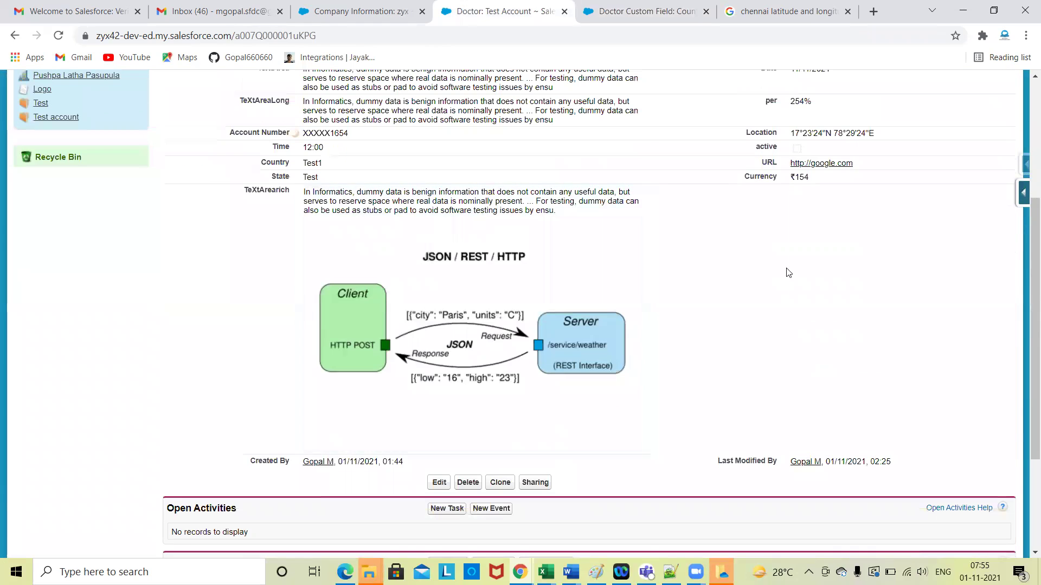
{"action": "scroll", "coordinate": [756, 358], "scroll_direction": "down", "scroll_amount": 2}
{"action": "scroll", "coordinate": [756, 357], "scroll_direction": "up", "scroll_amount": 4}
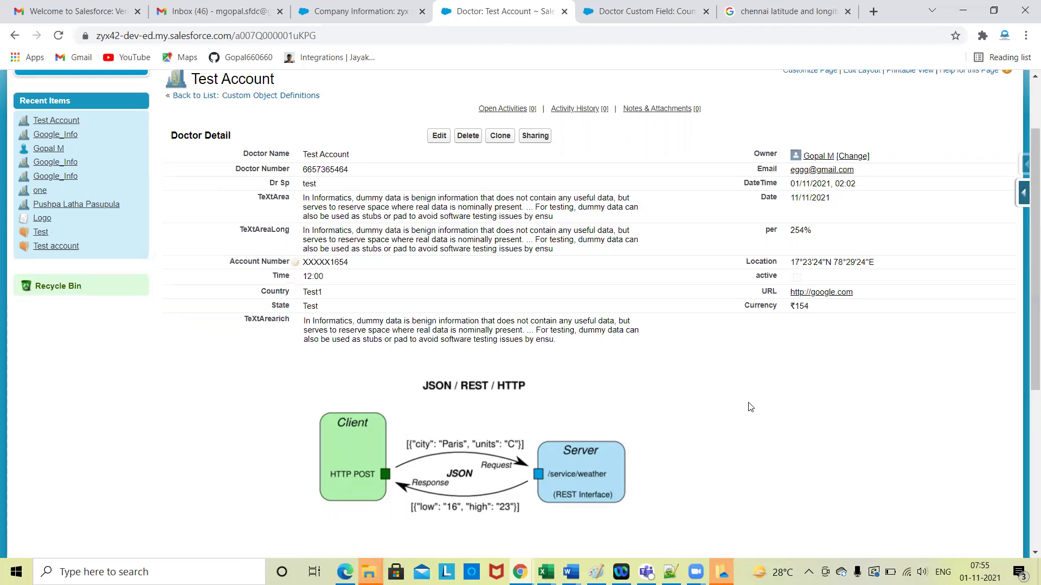
{"action": "scroll", "coordinate": [750, 407], "scroll_direction": "up", "scroll_amount": 1}
{"action": "scroll", "coordinate": [750, 407], "scroll_direction": "down", "scroll_amount": 3}
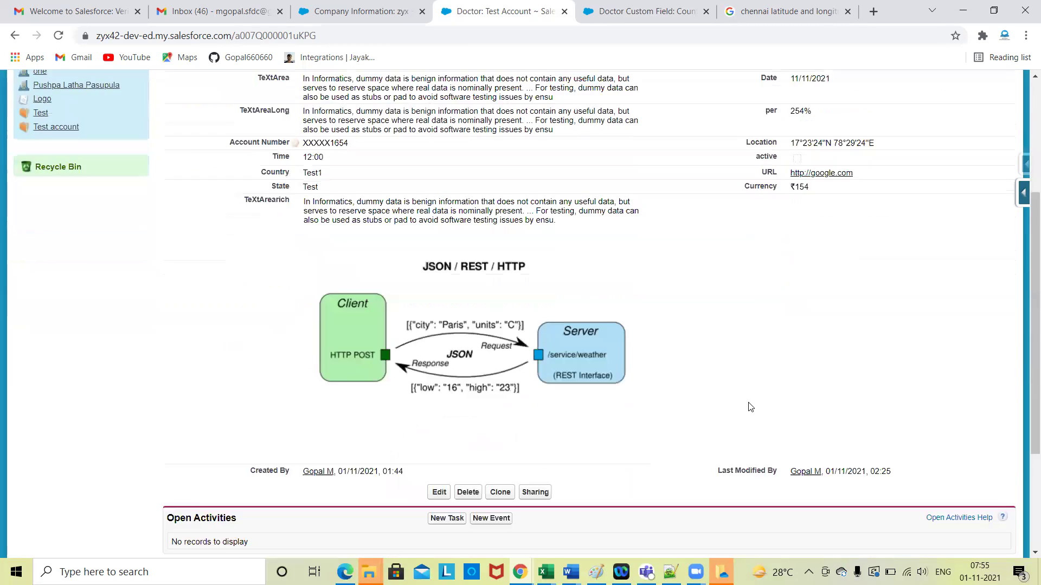
{"action": "scroll", "coordinate": [750, 407], "scroll_direction": "up", "scroll_amount": 3}
{"action": "scroll", "coordinate": [750, 407], "scroll_direction": "up", "scroll_amount": 1}
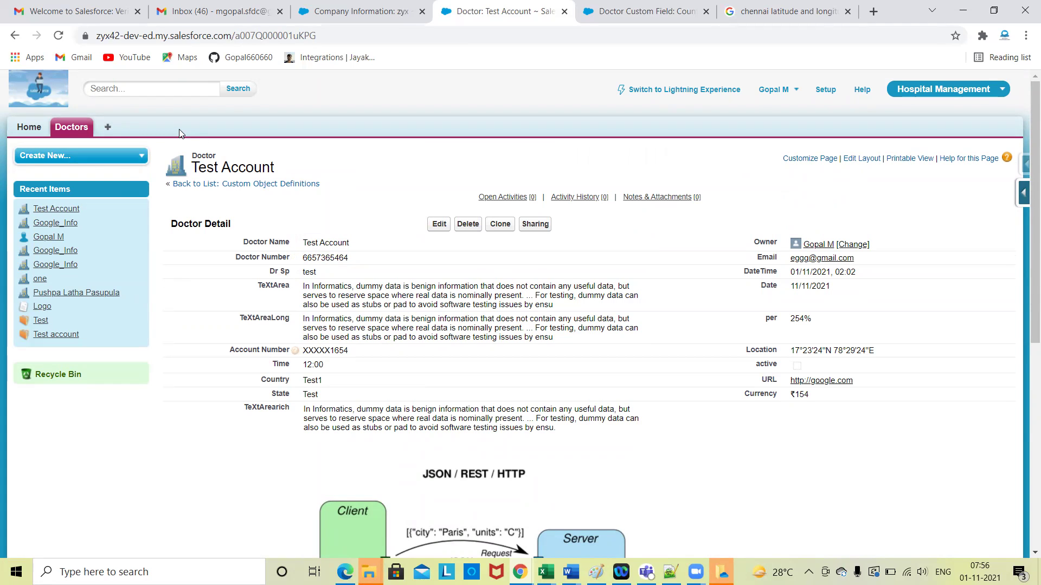
{"action": "scroll", "coordinate": [423, 440], "scroll_direction": "down", "scroll_amount": 3}
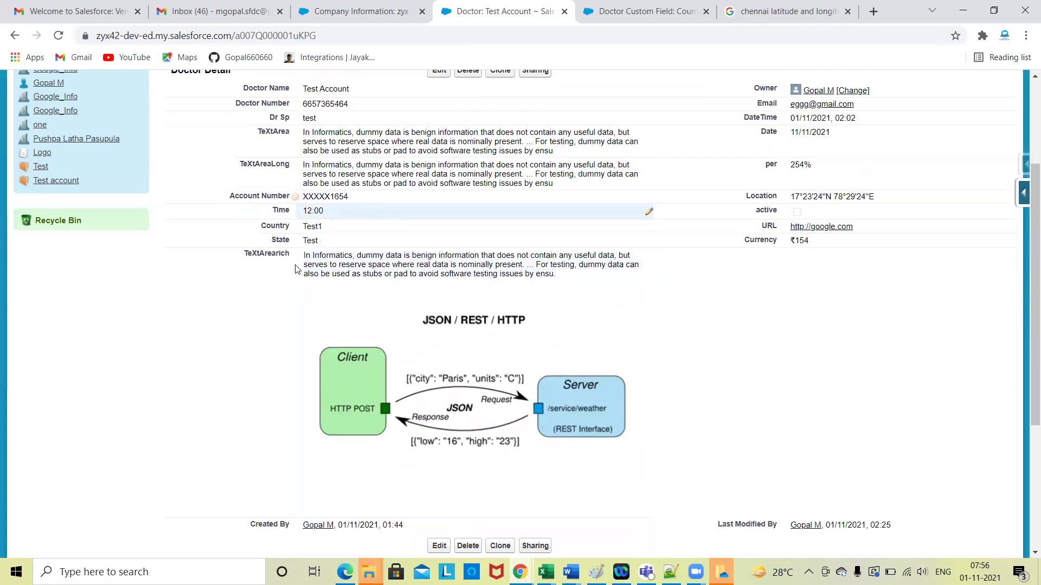
{"action": "scroll", "coordinate": [460, 351], "scroll_direction": "up", "scroll_amount": 3}
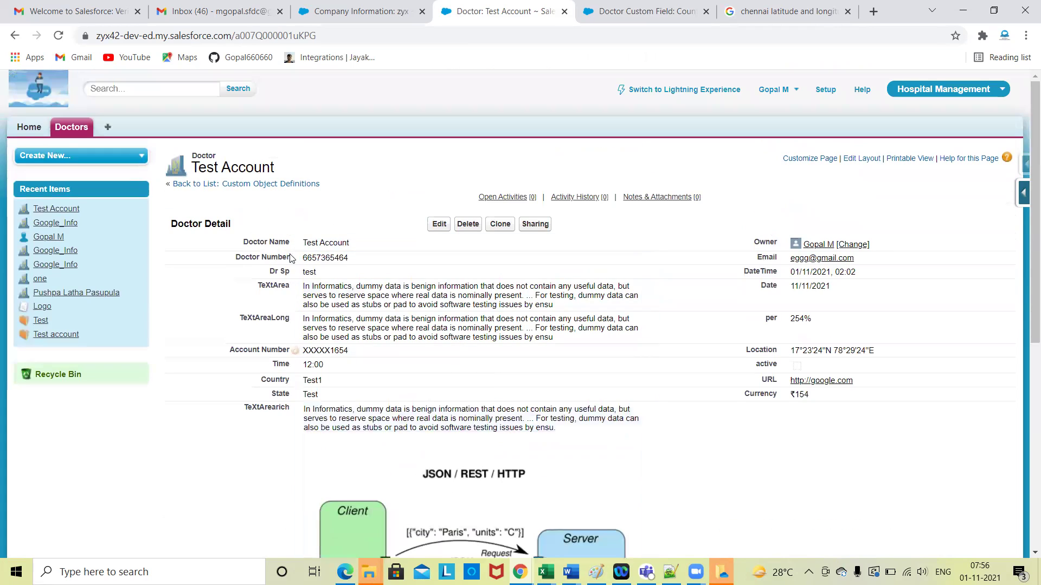
Step: Open the new custom field setup for the Doctor object, review the available data types, and cancel it
{"action": "left_click", "coordinate": [659, 10]}
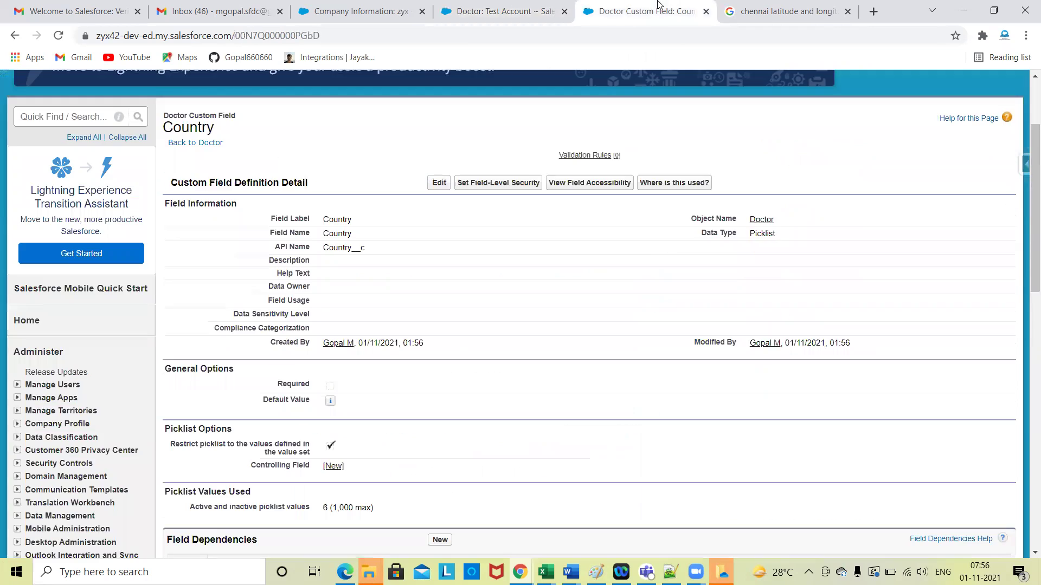
{"action": "left_click", "coordinate": [762, 221]}
{"action": "scroll", "coordinate": [488, 347], "scroll_direction": "down", "scroll_amount": 5}
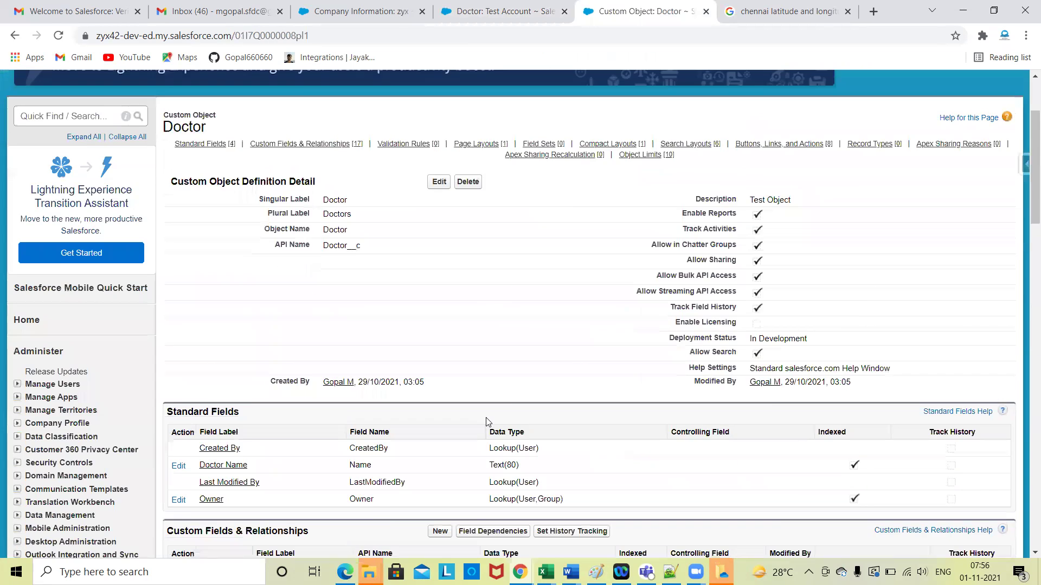
{"action": "left_click", "coordinate": [439, 356]}
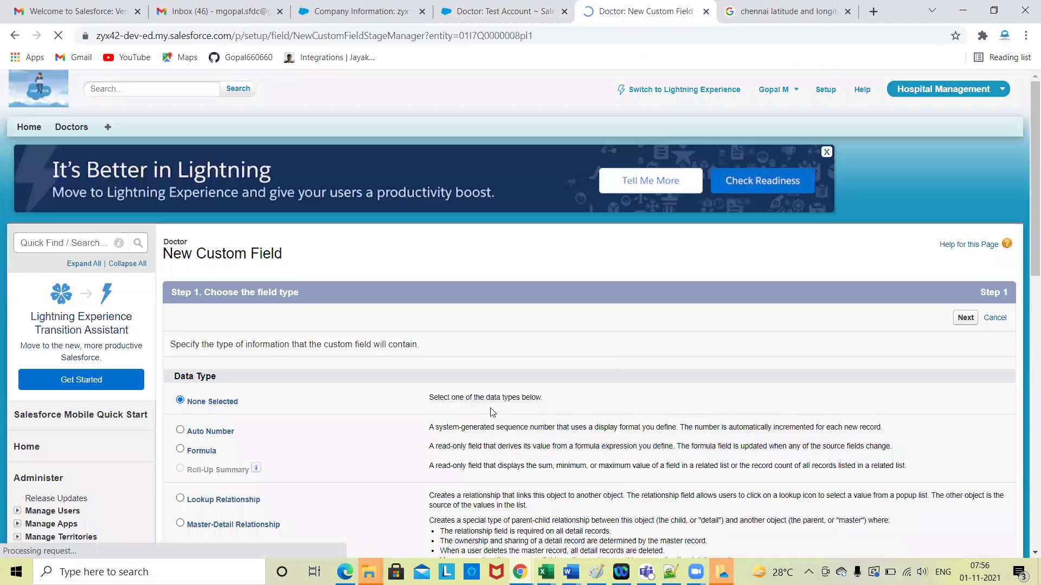
{"action": "scroll", "coordinate": [491, 407], "scroll_direction": "down", "scroll_amount": 4}
{"action": "scroll", "coordinate": [225, 392], "scroll_direction": "down", "scroll_amount": 2}
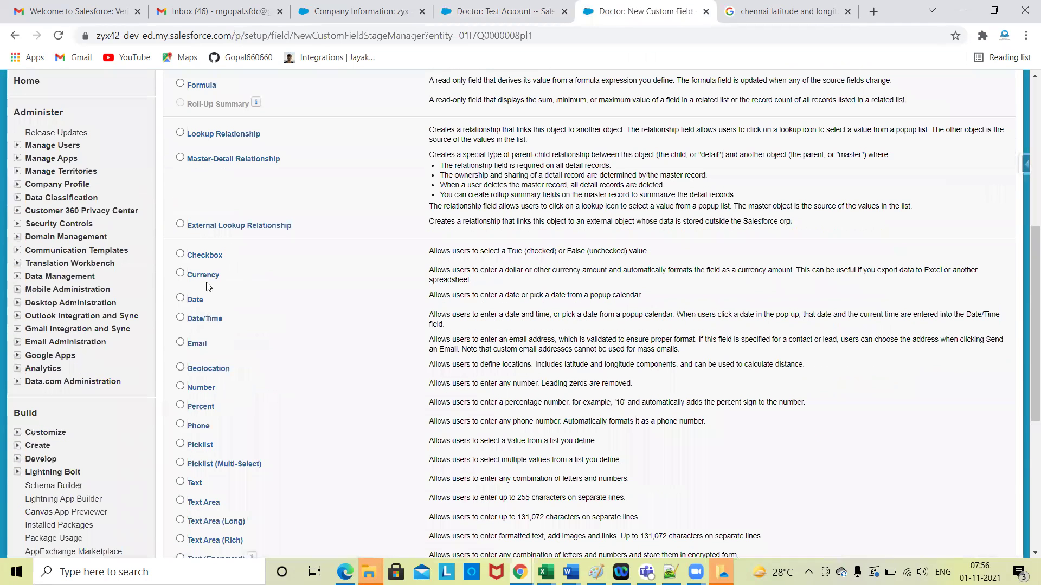
{"action": "scroll", "coordinate": [249, 454], "scroll_direction": "down", "scroll_amount": 3}
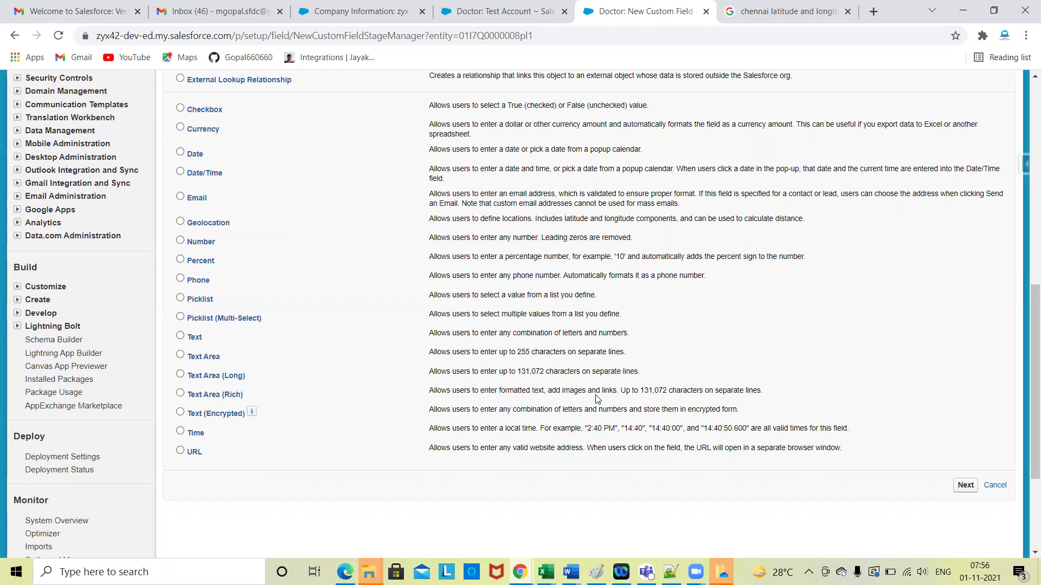
{"action": "left_click", "coordinate": [996, 486]}
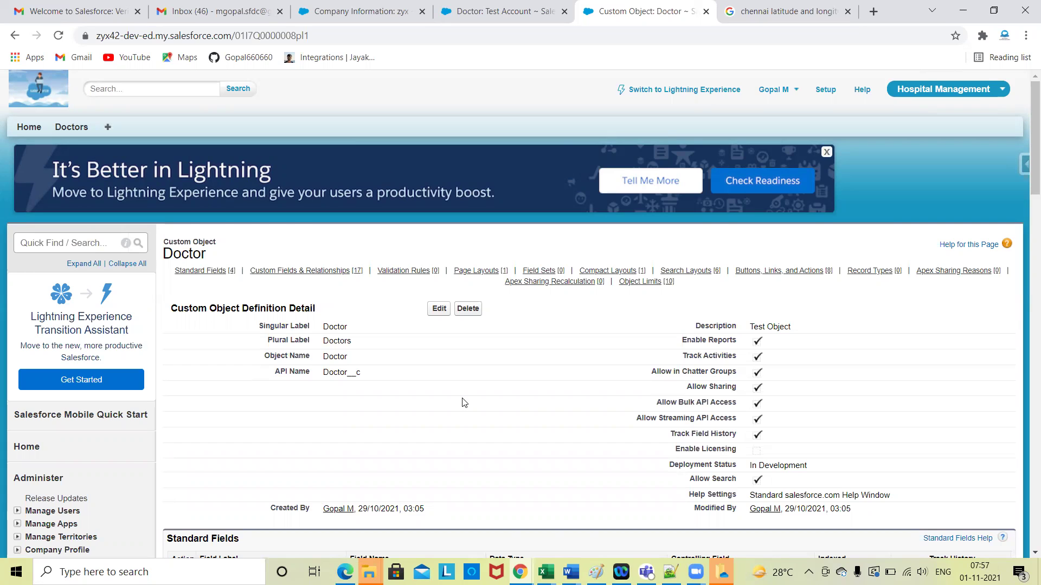
Step: Examine the Doctor object's definition details, standard fields, and custom fields with their data types and controlling fields
{"action": "scroll", "coordinate": [461, 400], "scroll_direction": "down", "scroll_amount": 7}
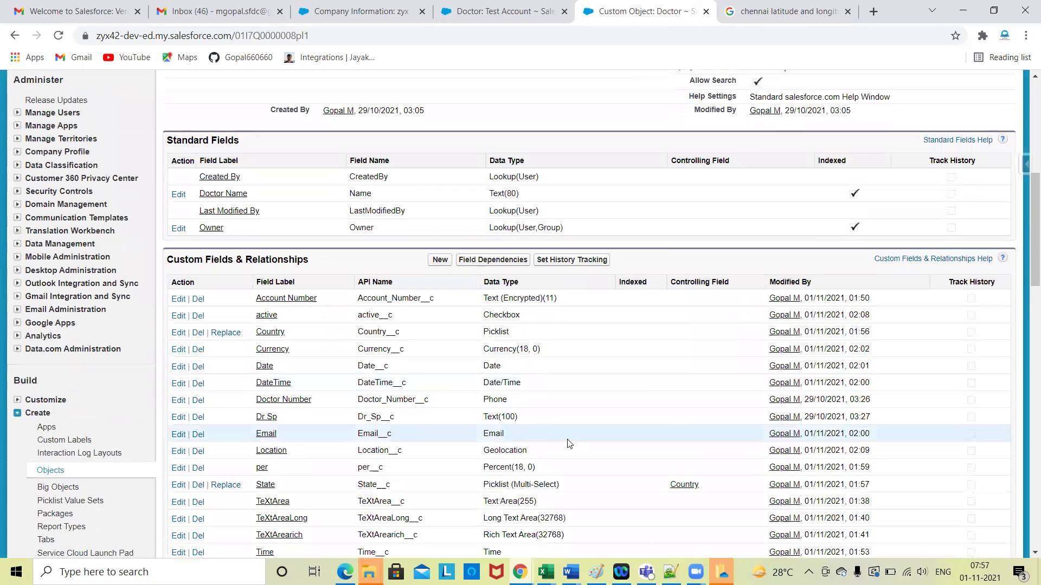
{"action": "scroll", "coordinate": [623, 420], "scroll_direction": "down", "scroll_amount": 2}
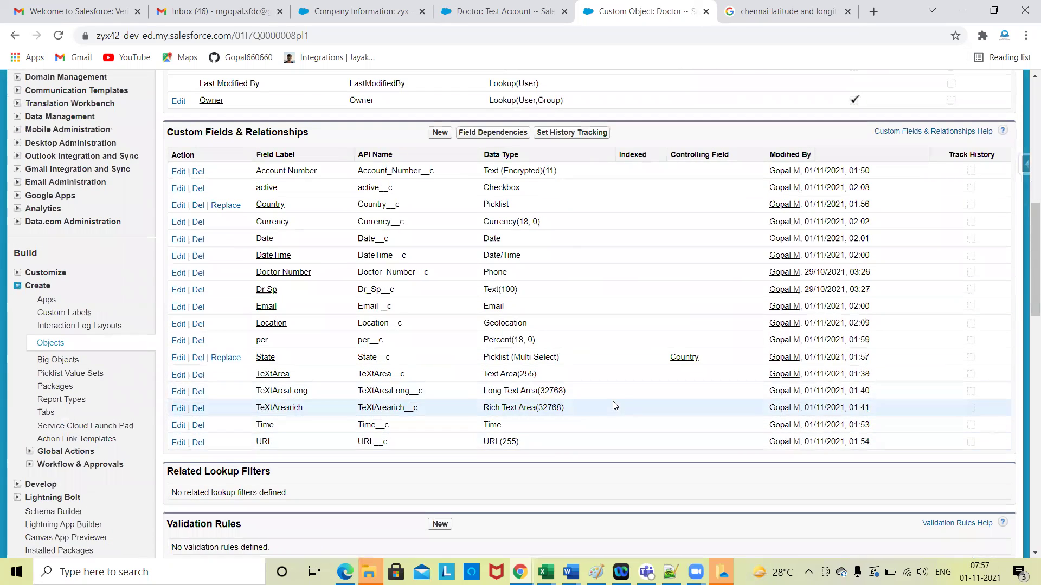
{"action": "scroll", "coordinate": [618, 401], "scroll_direction": "up", "scroll_amount": 4}
{"action": "scroll", "coordinate": [632, 296], "scroll_direction": "up", "scroll_amount": 5}
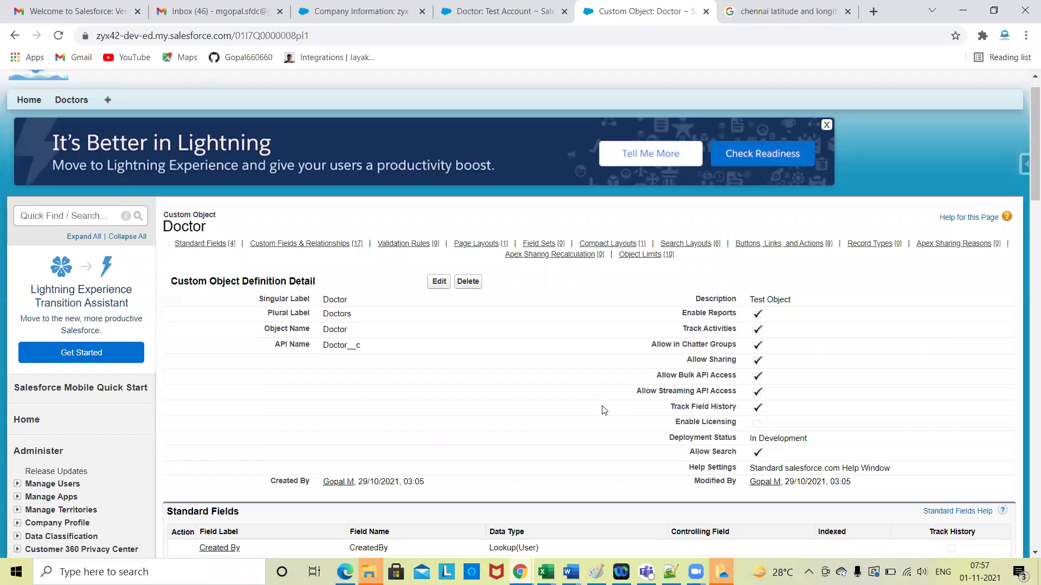
{"action": "scroll", "coordinate": [604, 410], "scroll_direction": "down", "scroll_amount": 1}
{"action": "scroll", "coordinate": [604, 411], "scroll_direction": "up", "scroll_amount": 1}
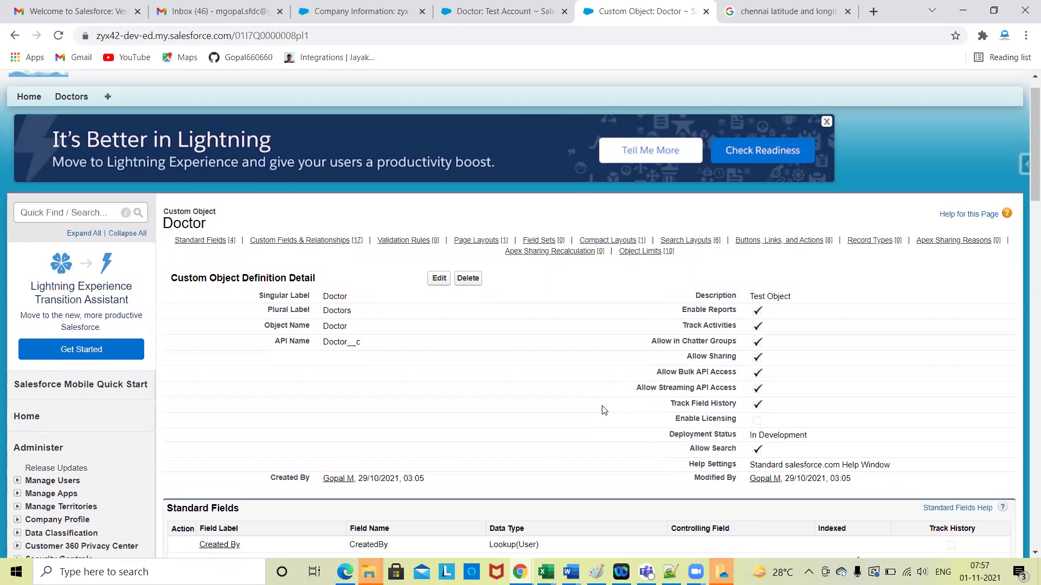
{"action": "scroll", "coordinate": [603, 410], "scroll_direction": "down", "scroll_amount": 1}
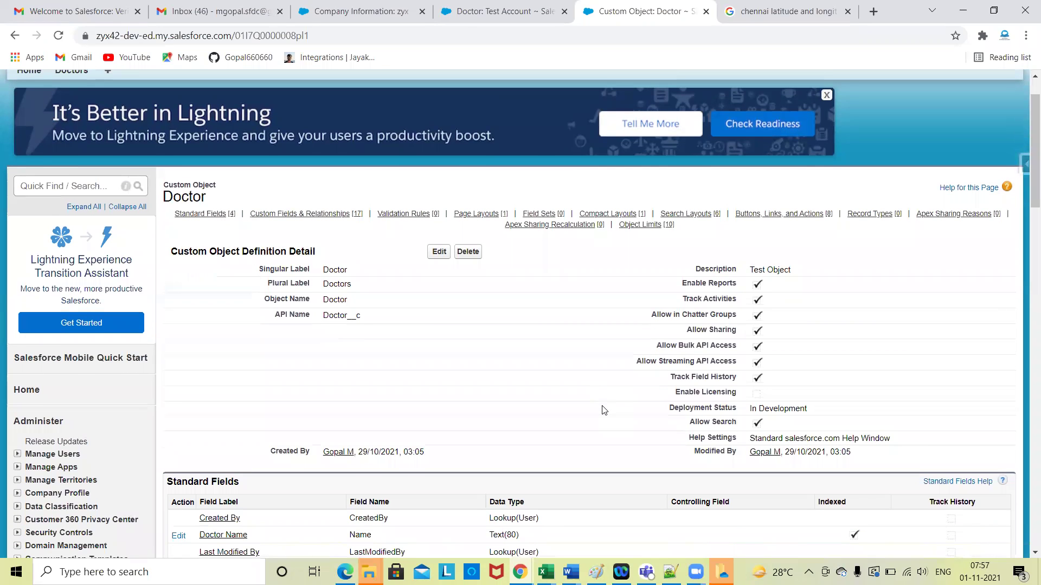
{"action": "scroll", "coordinate": [604, 411], "scroll_direction": "down", "scroll_amount": 1}
{"action": "scroll", "coordinate": [604, 410], "scroll_direction": "up", "scroll_amount": 2}
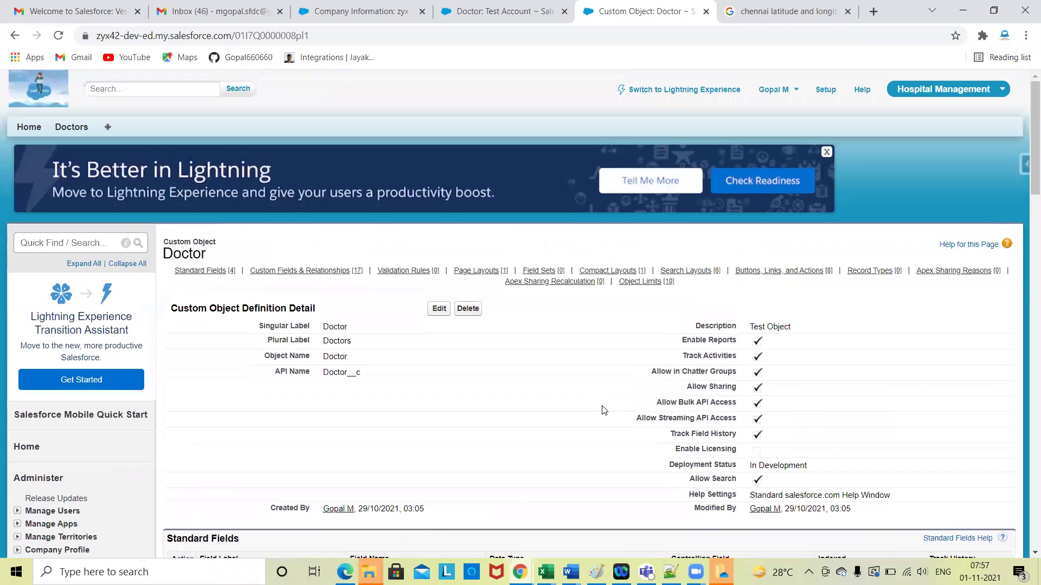